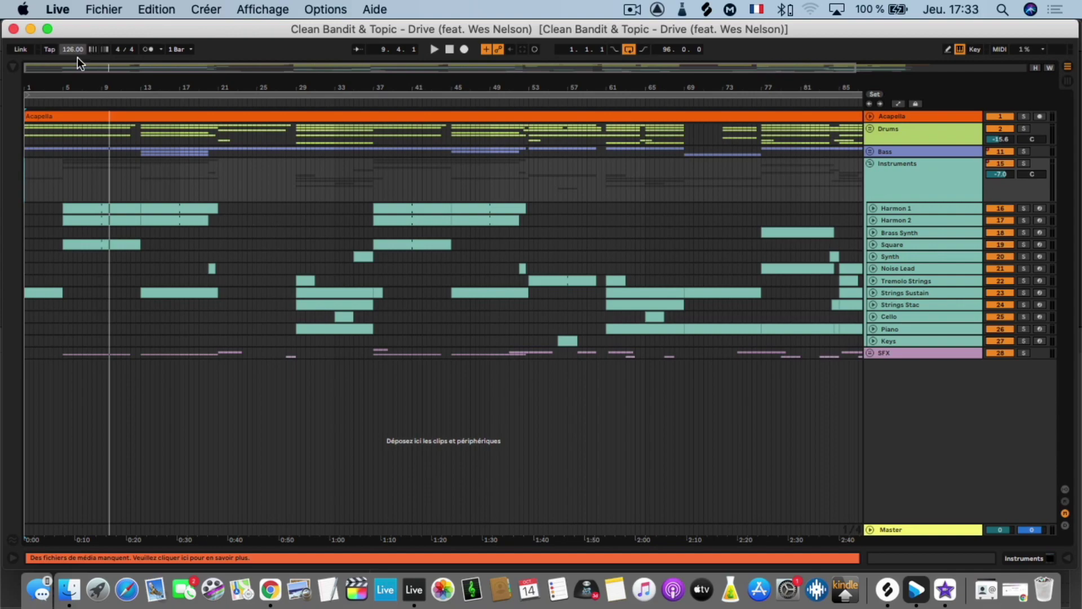
- Play the arrangement over the full loop range and display the Master track's effect chain with its Clean Master rack
{"action": "left_click", "coordinate": [55, 95]}
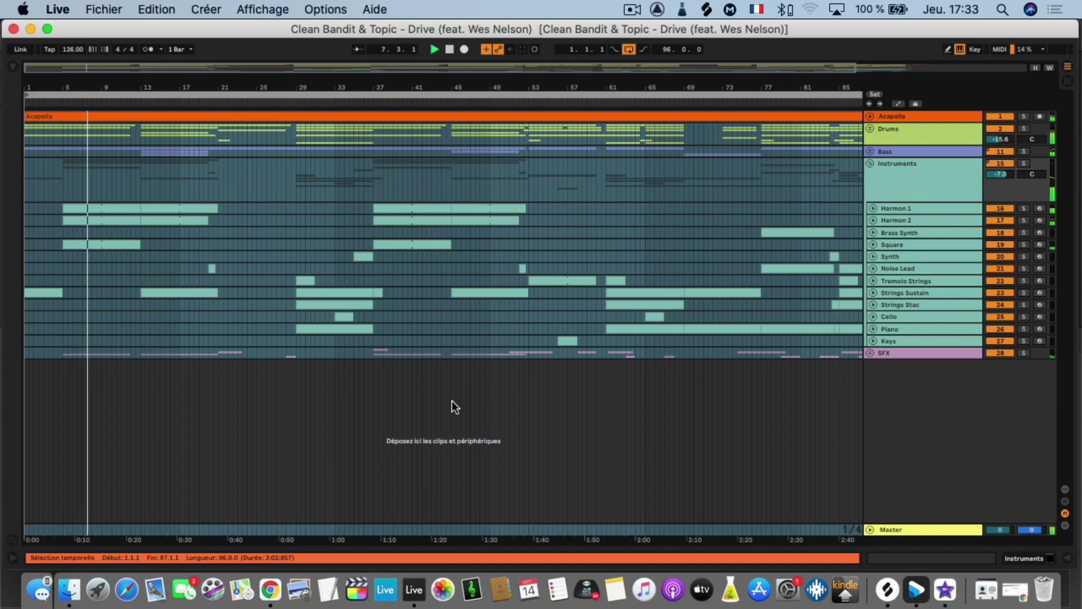
{"action": "double_click", "coordinate": [922, 528]}
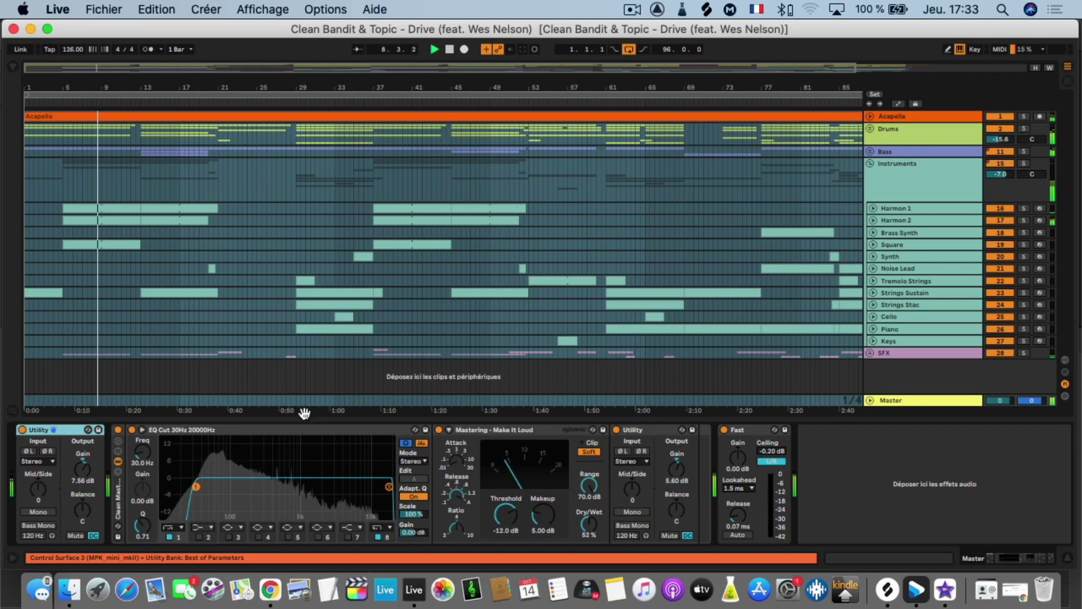
{"action": "double_click", "coordinate": [119, 494]}
{"action": "double_click", "coordinate": [119, 494]}
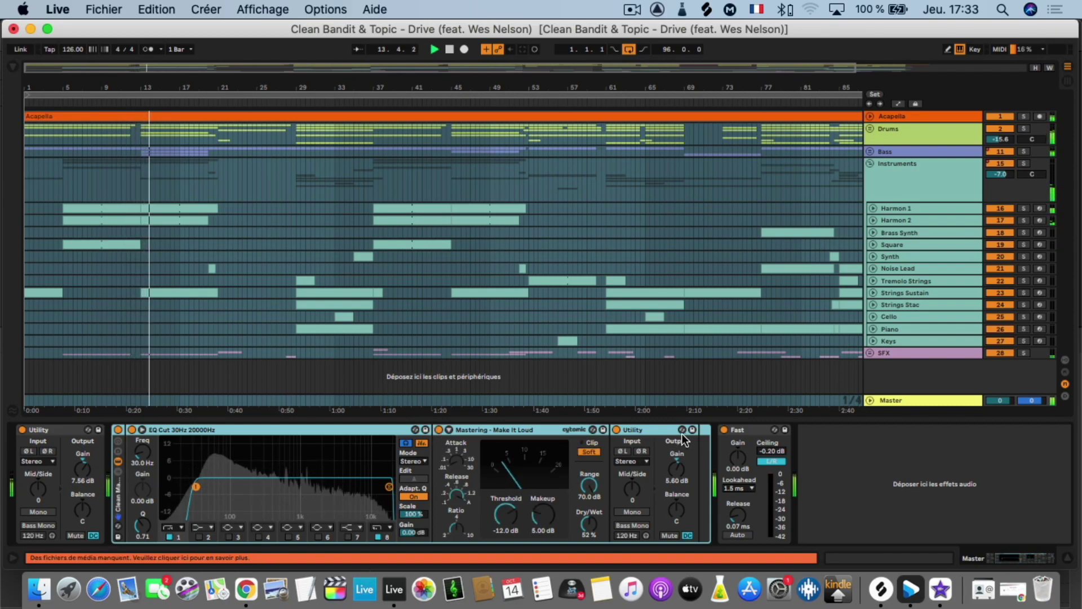
- Compare the Master sound by bypassing and re-enabling the Fast limiter, the Make It Loud compressor and the first Utility
{"action": "left_click", "coordinate": [724, 430]}
{"action": "left_click", "coordinate": [724, 429]}
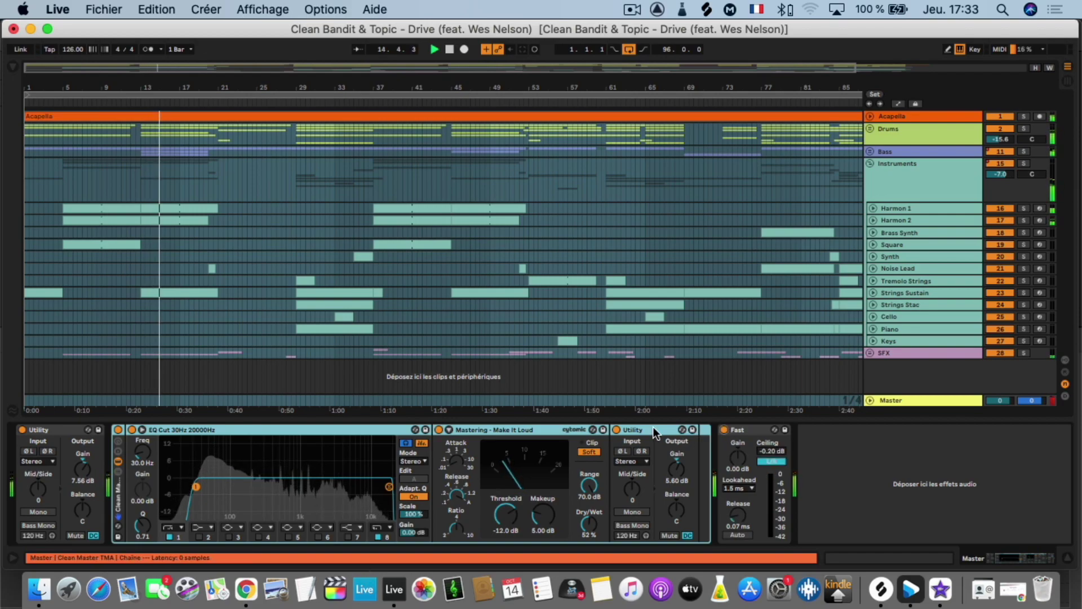
{"action": "left_click", "coordinate": [439, 430]}
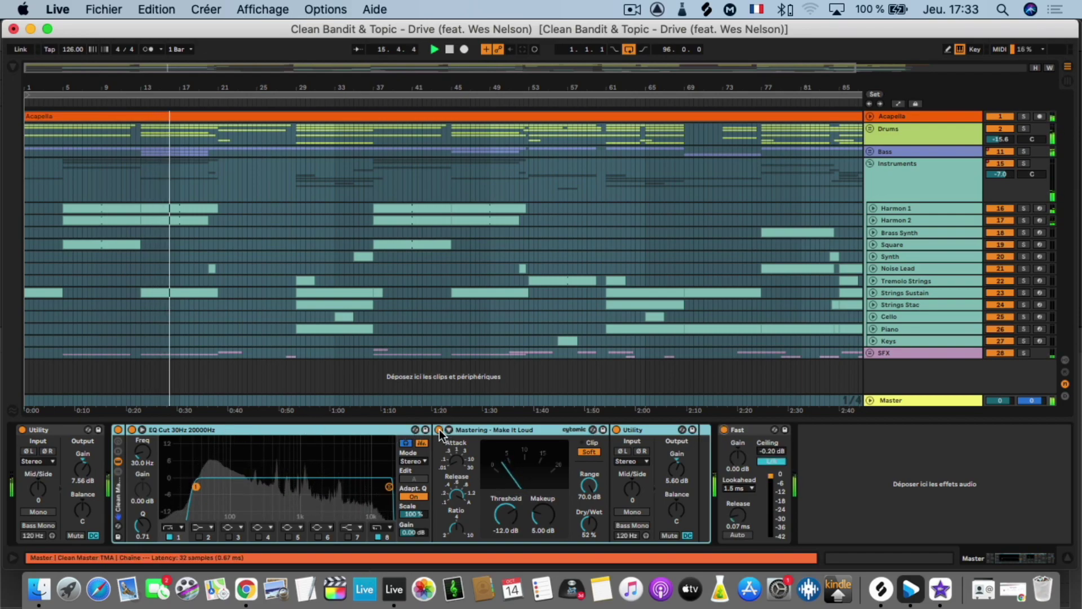
{"action": "left_click", "coordinate": [725, 430]}
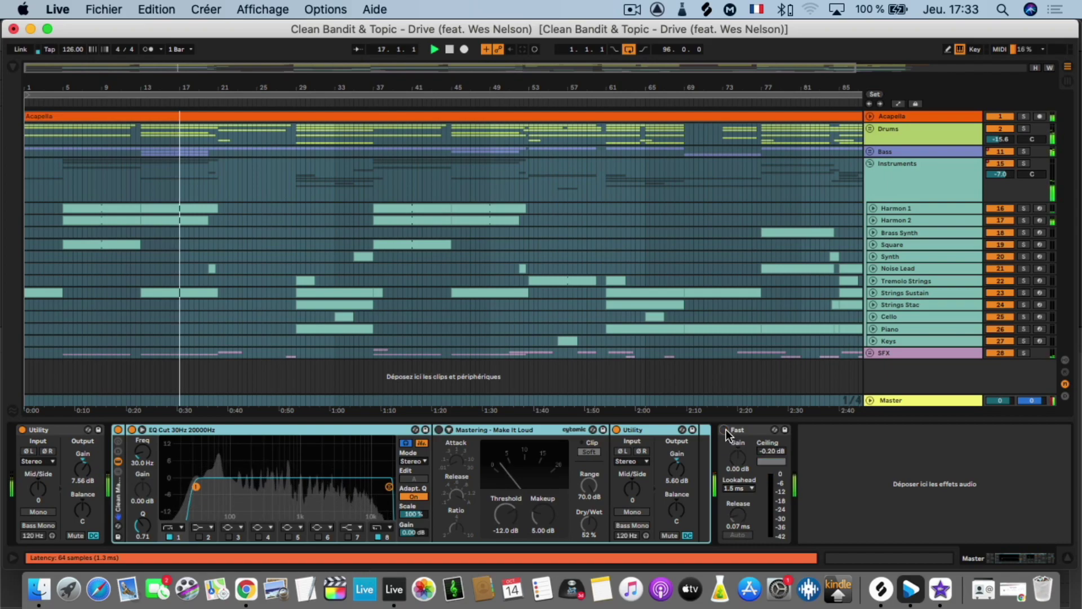
{"action": "left_click", "coordinate": [725, 430]}
{"action": "left_click", "coordinate": [439, 429]}
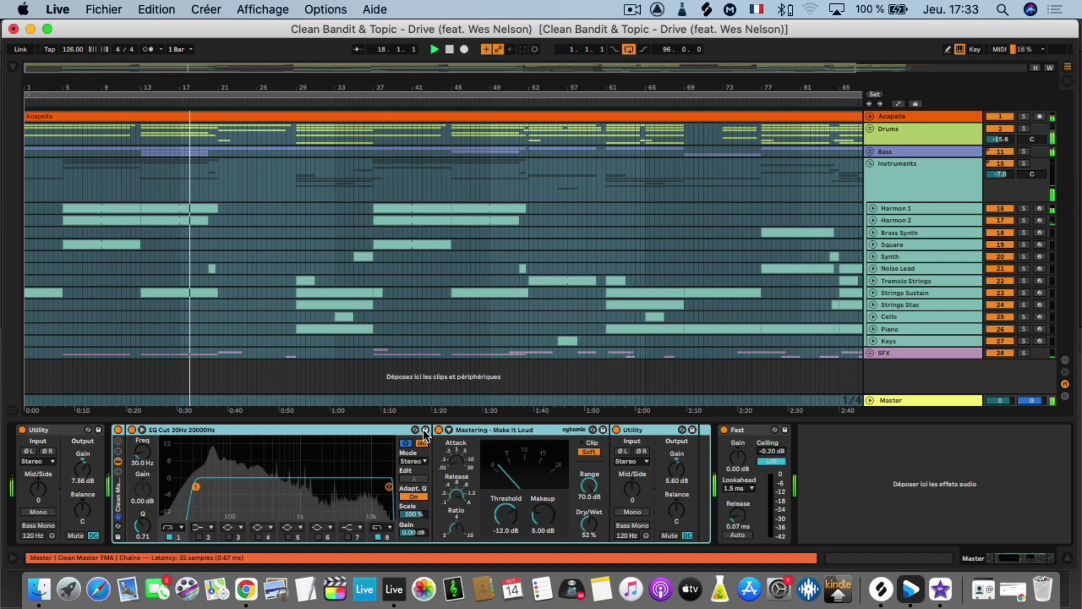
{"action": "left_click", "coordinate": [22, 430]}
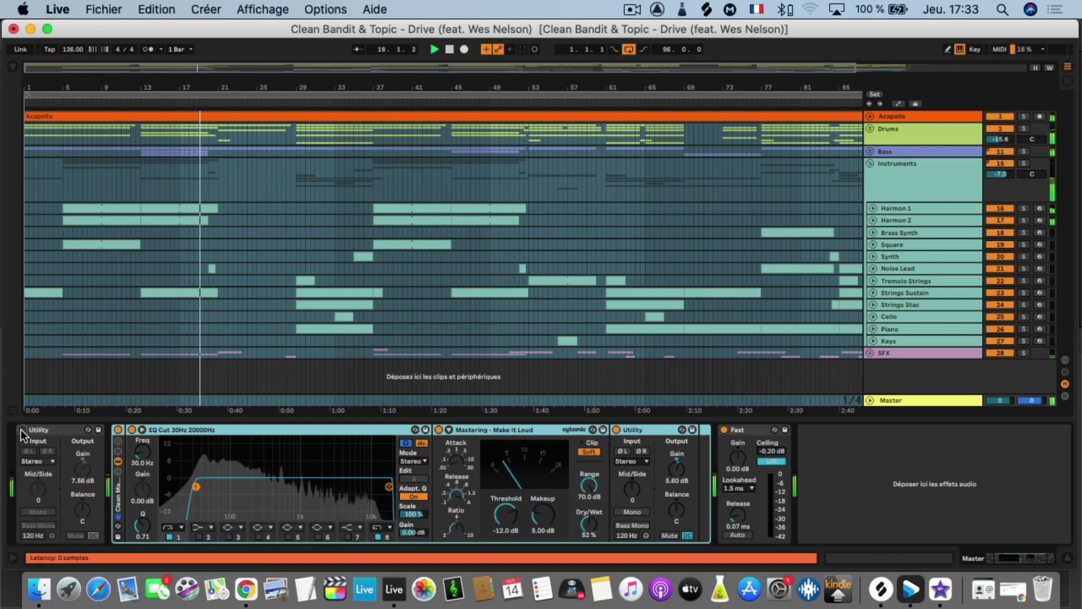
{"action": "left_click", "coordinate": [21, 429]}
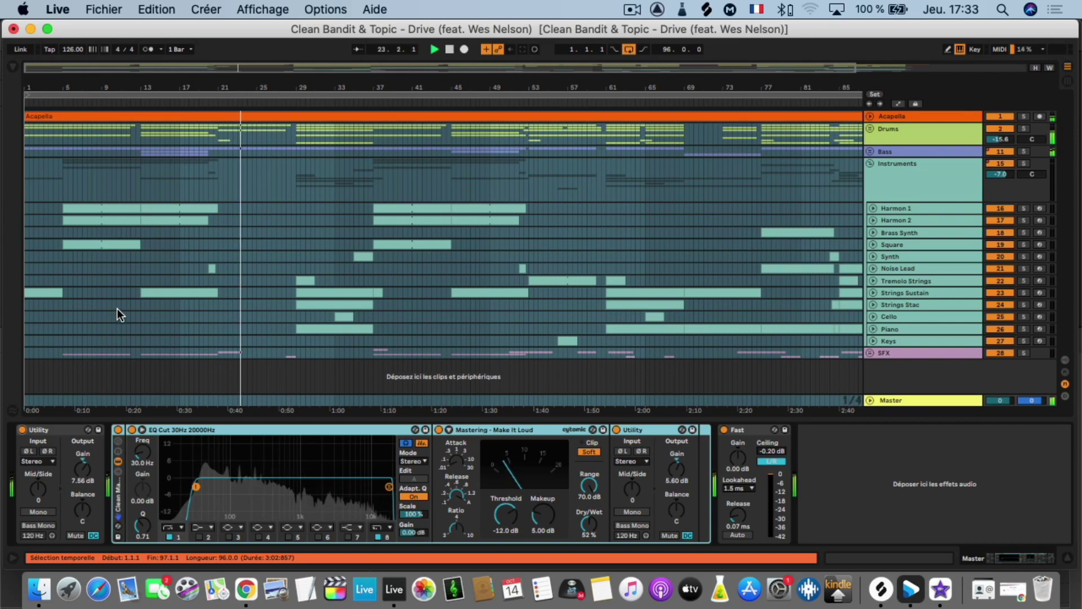
- Examine the device chains on the Drums group, the Instruments group and the Master track
{"action": "left_click", "coordinate": [162, 90]}
{"action": "mouse_move", "coordinate": [162, 90]}
{"action": "left_mouse_down"}
{"action": "mouse_move", "coordinate": [179, 154]}
{"action": "mouse_move", "coordinate": [179, 119]}
{"action": "mouse_move", "coordinate": [193, 111]}
{"action": "left_mouse_up"}
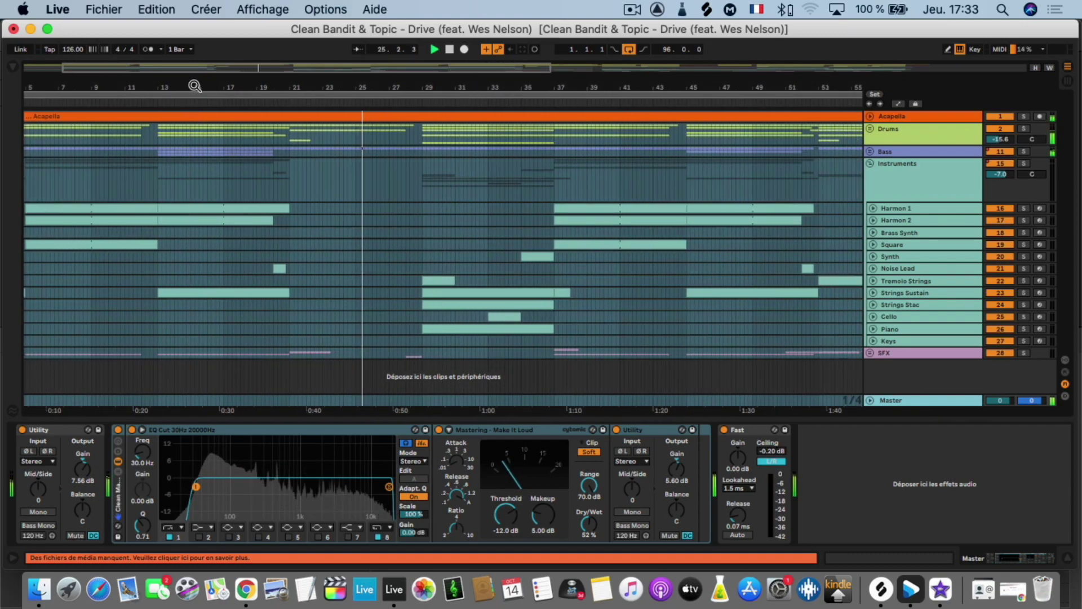
{"action": "key", "text": "super+a"}
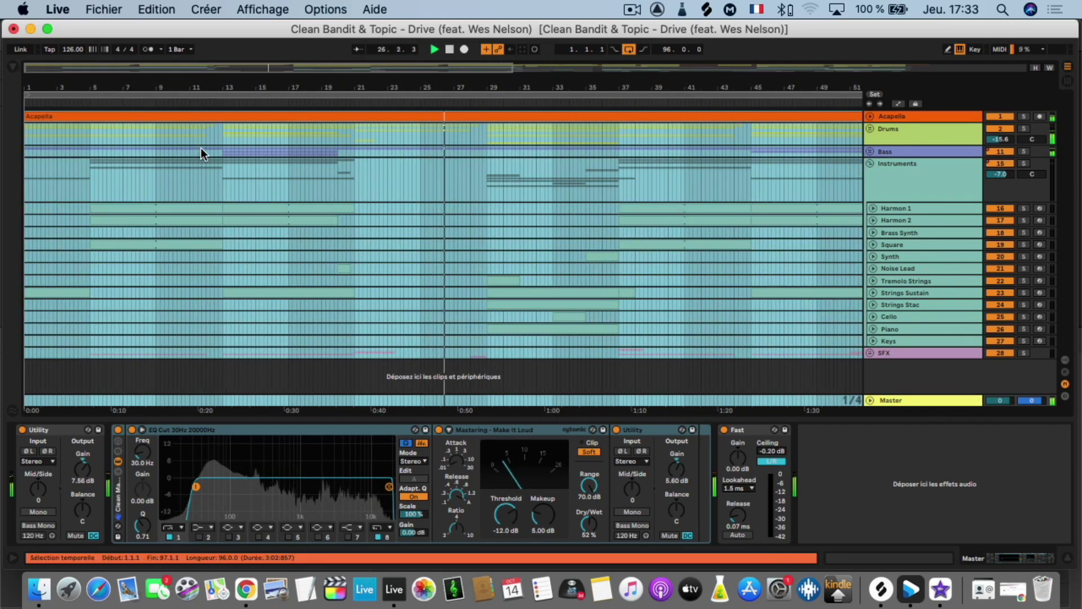
{"action": "left_click", "coordinate": [204, 134]}
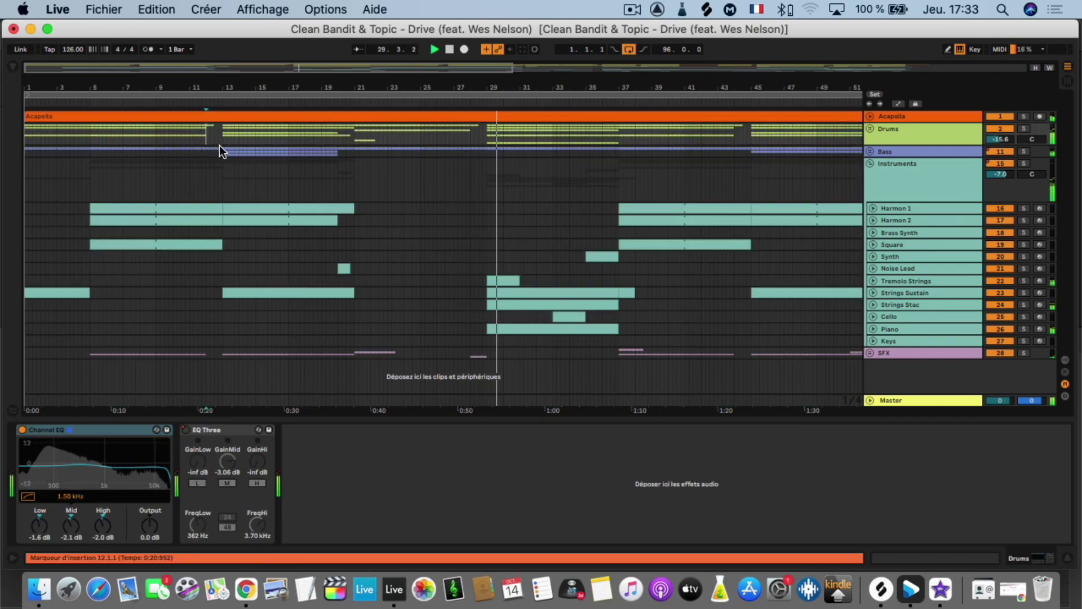
{"action": "left_click", "coordinate": [32, 194]}
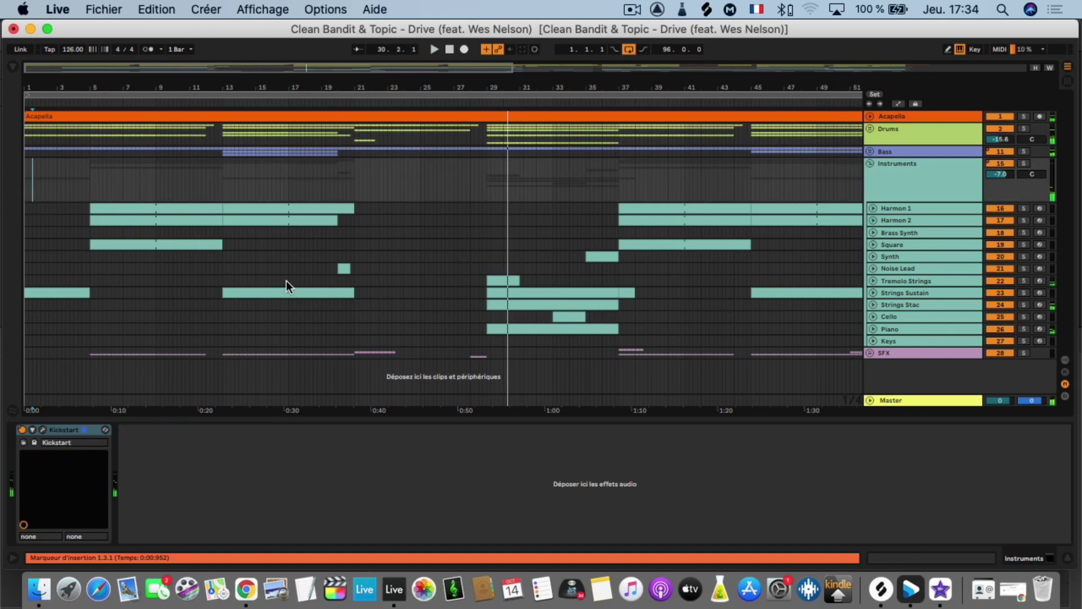
{"action": "left_click", "coordinate": [910, 401]}
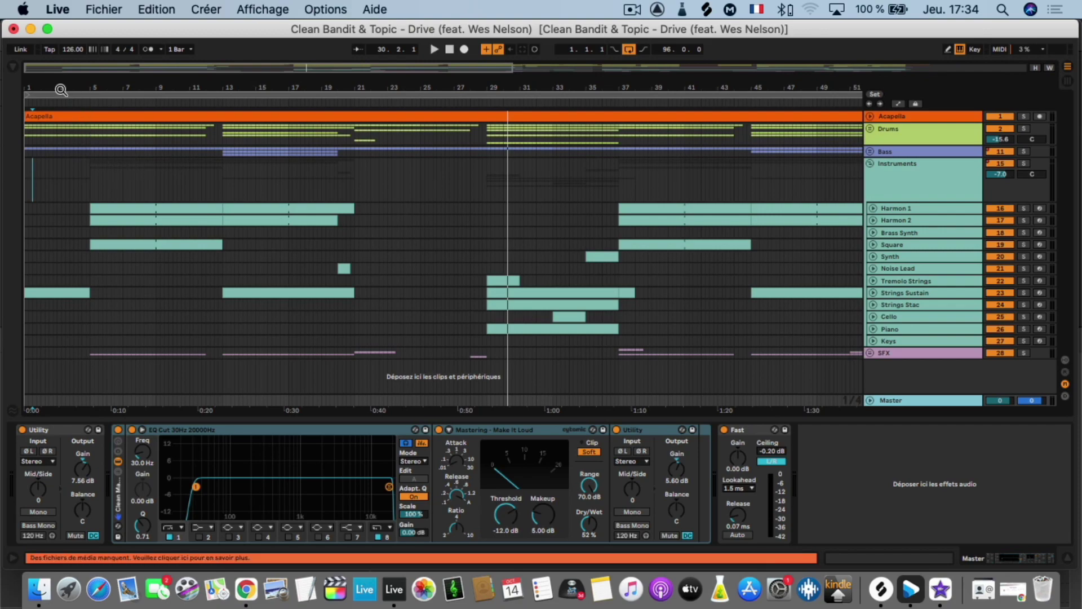
{"action": "left_click_drag", "start_coordinate": [34, 87], "coordinate": [34, 93]}
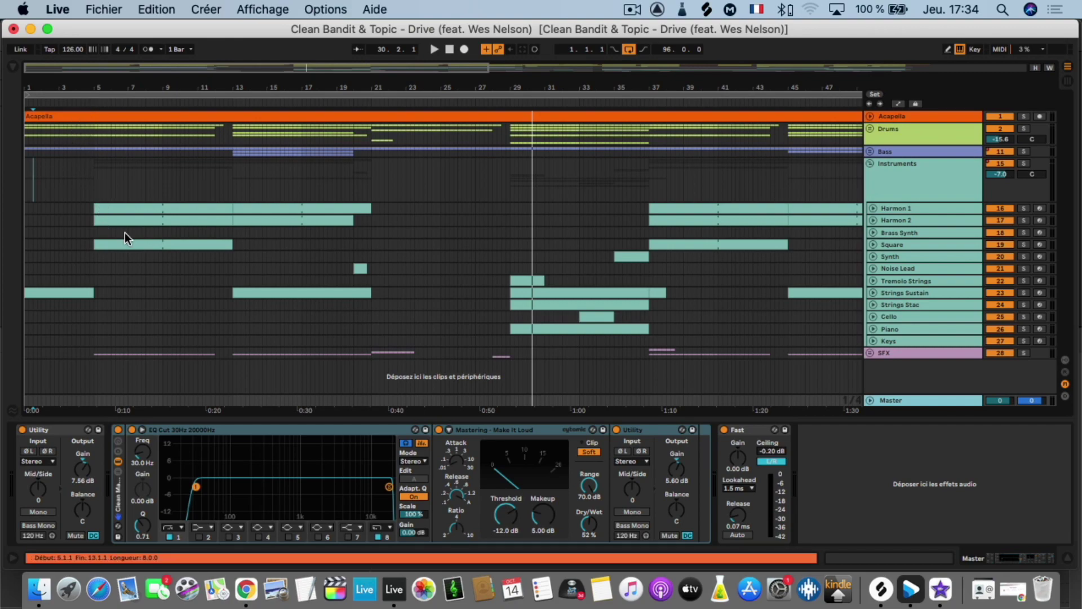
- Solo the Strings Sustain track, play it from the start and expand it to show its MIDI notes
{"action": "left_click", "coordinate": [51, 295]}
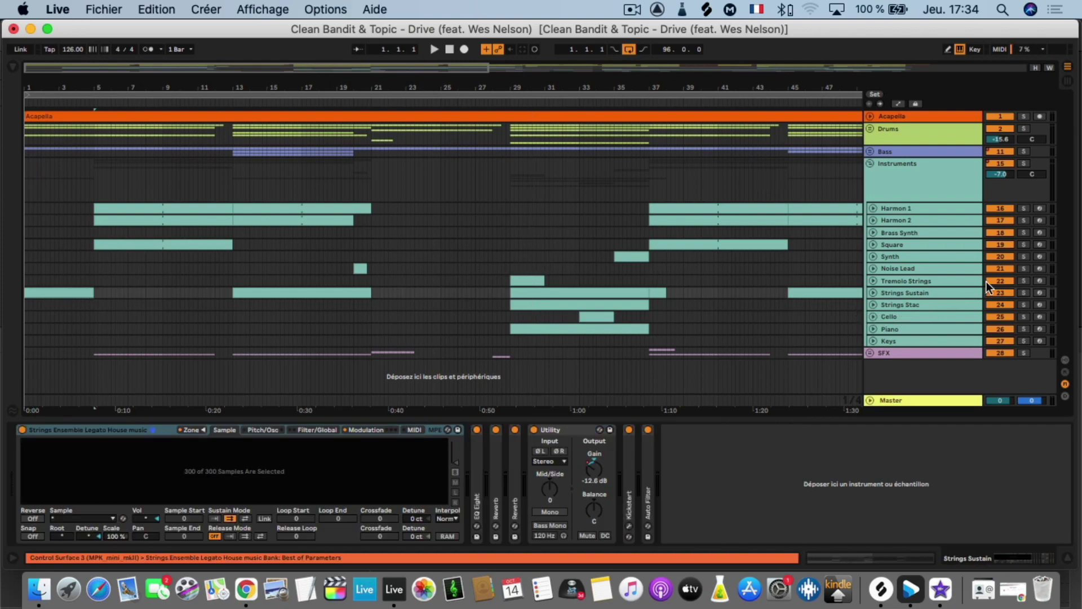
{"action": "left_click", "coordinate": [1024, 293]}
{"action": "key", "text": "space"}
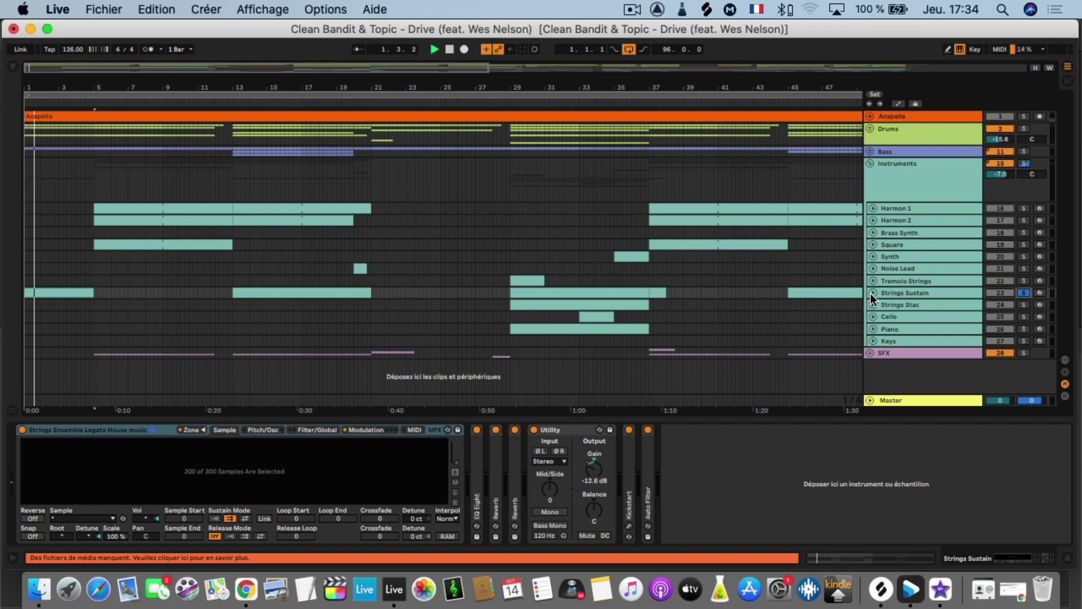
{"action": "left_click", "coordinate": [872, 292]}
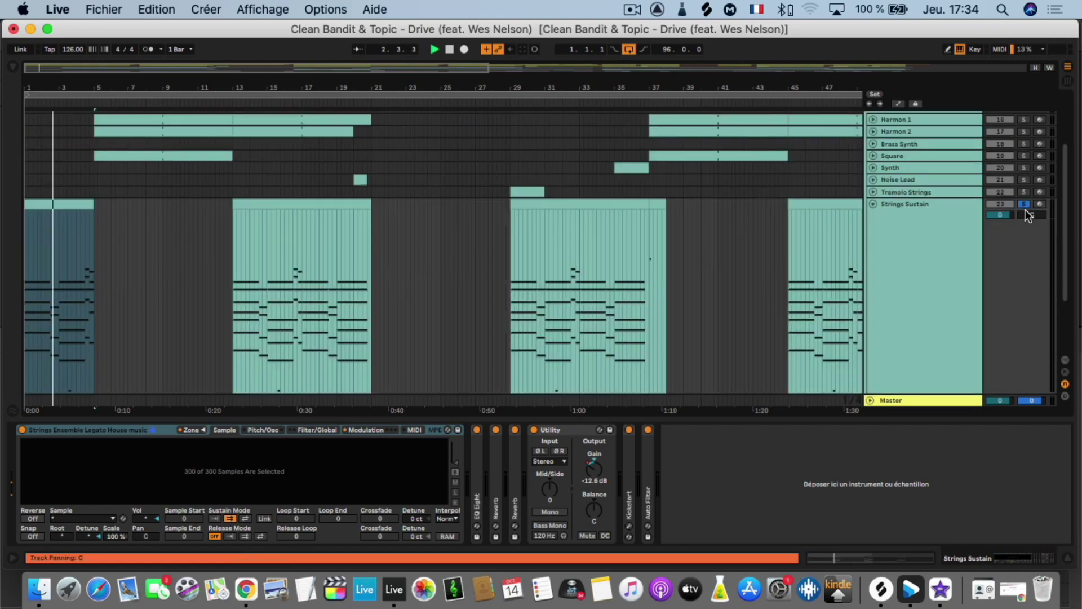
- Solo the whole Instruments group for listening and select the Strings Sustain track with its sampler
{"action": "scroll", "coordinate": [1013, 214], "scroll_direction": "up", "scroll_amount": 3}
{"action": "left_click", "coordinate": [1025, 163]}
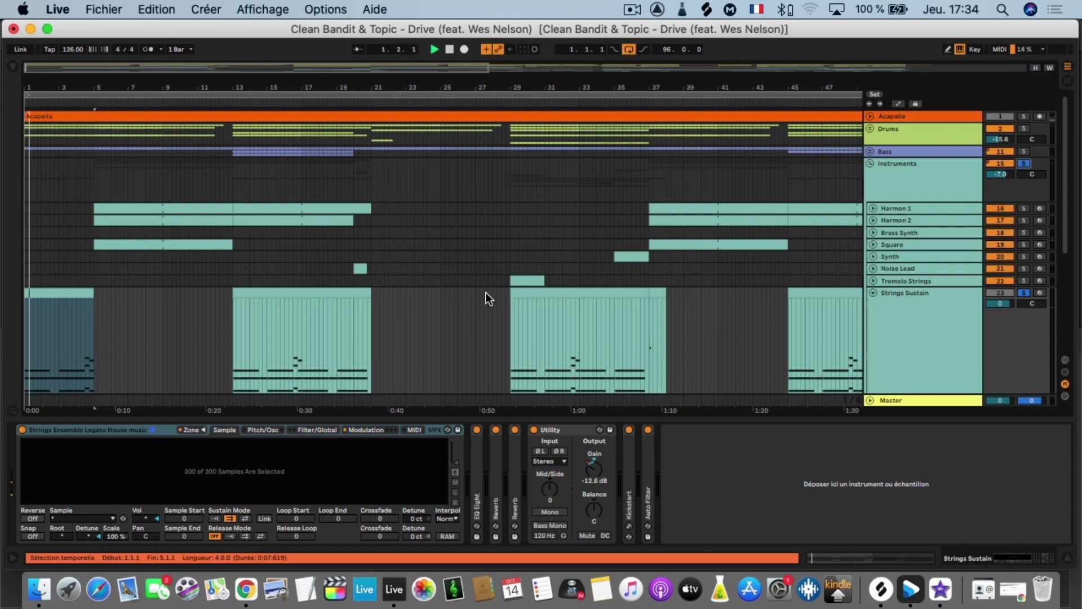
{"action": "scroll", "coordinate": [516, 286], "scroll_direction": "down", "scroll_amount": 4}
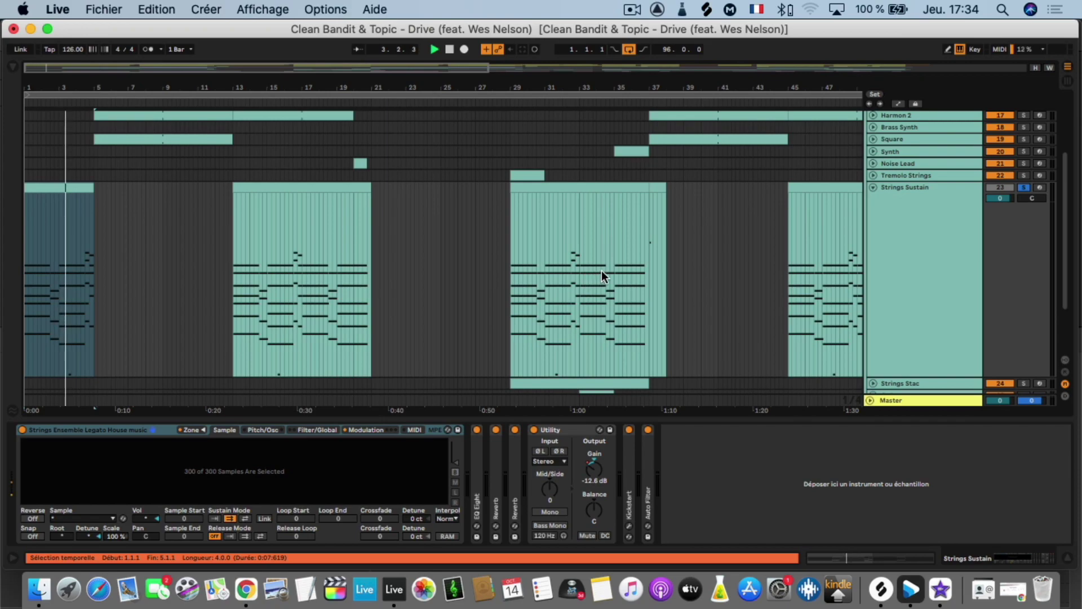
{"action": "left_click", "coordinate": [913, 175]}
{"action": "left_click", "coordinate": [912, 187]}
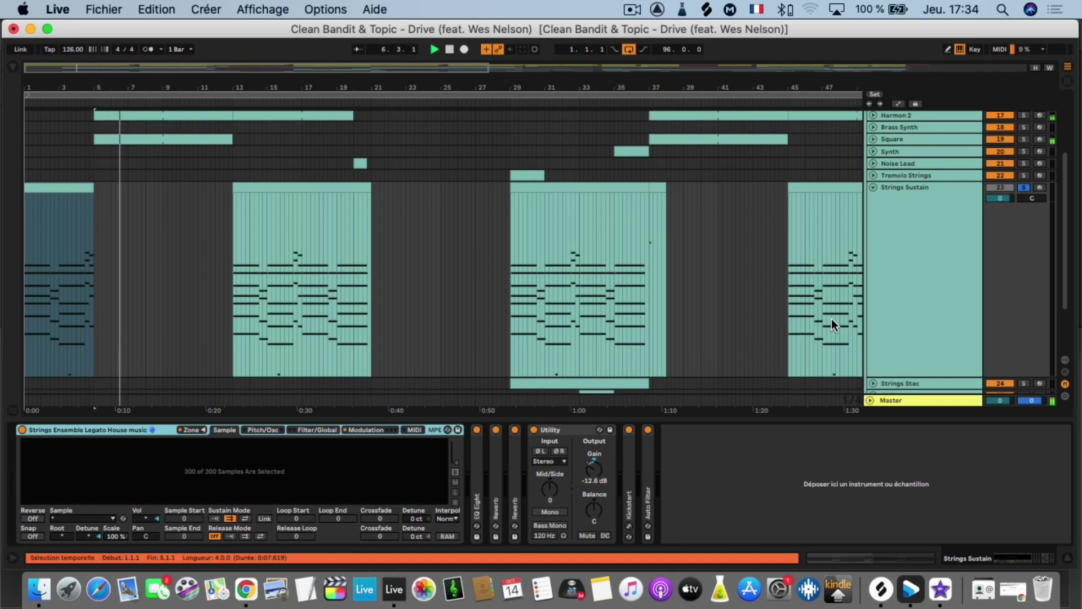
- Switch the solo to the Harmon 1 track
{"action": "scroll", "coordinate": [815, 288], "scroll_direction": "up", "scroll_amount": 1}
{"action": "scroll", "coordinate": [813, 282], "scroll_direction": "up", "scroll_amount": 5}
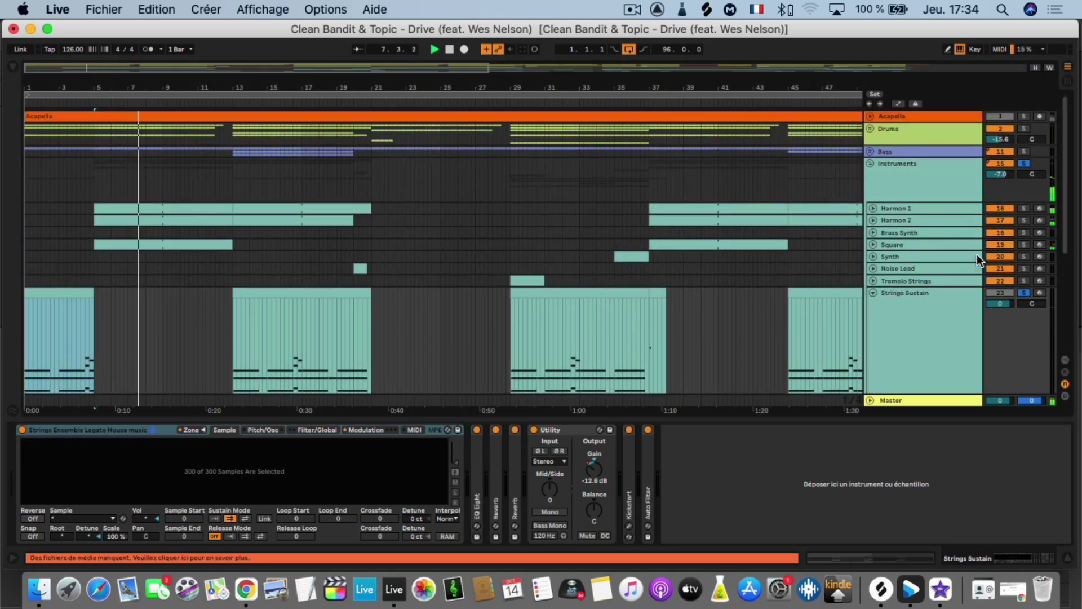
{"action": "left_click", "coordinate": [1024, 208]}
- Examine the sample zones of the Strings Ensemble Legato sampler on the Strings Sustain track, then hide the zone editor
{"action": "scroll", "coordinate": [182, 334], "scroll_direction": "down", "scroll_amount": 4}
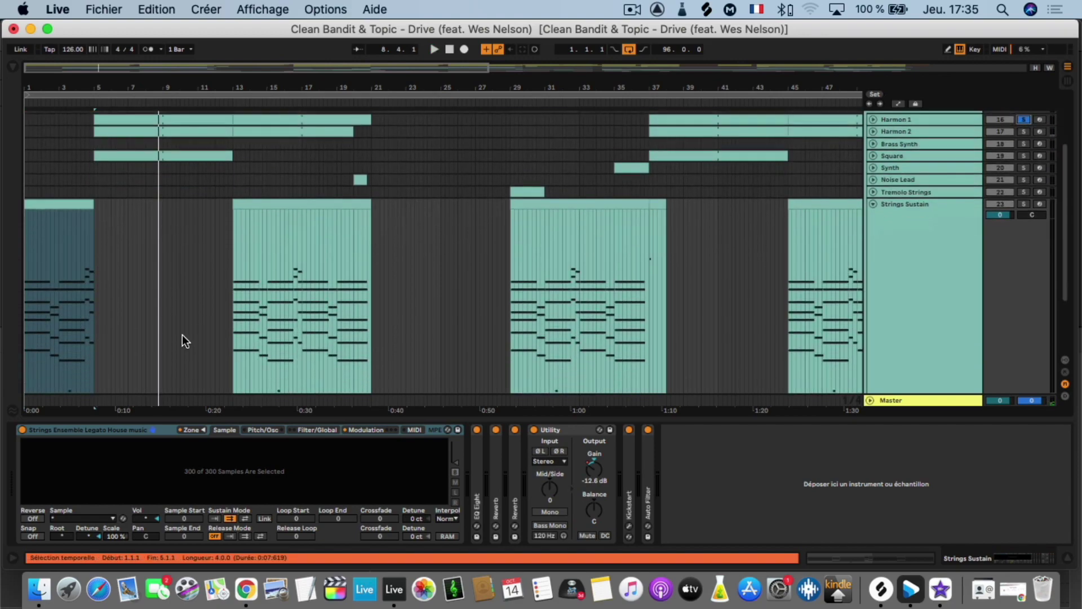
{"action": "scroll", "coordinate": [87, 303], "scroll_direction": "down", "scroll_amount": 4}
{"action": "scroll", "coordinate": [92, 305], "scroll_direction": "up", "scroll_amount": 2}
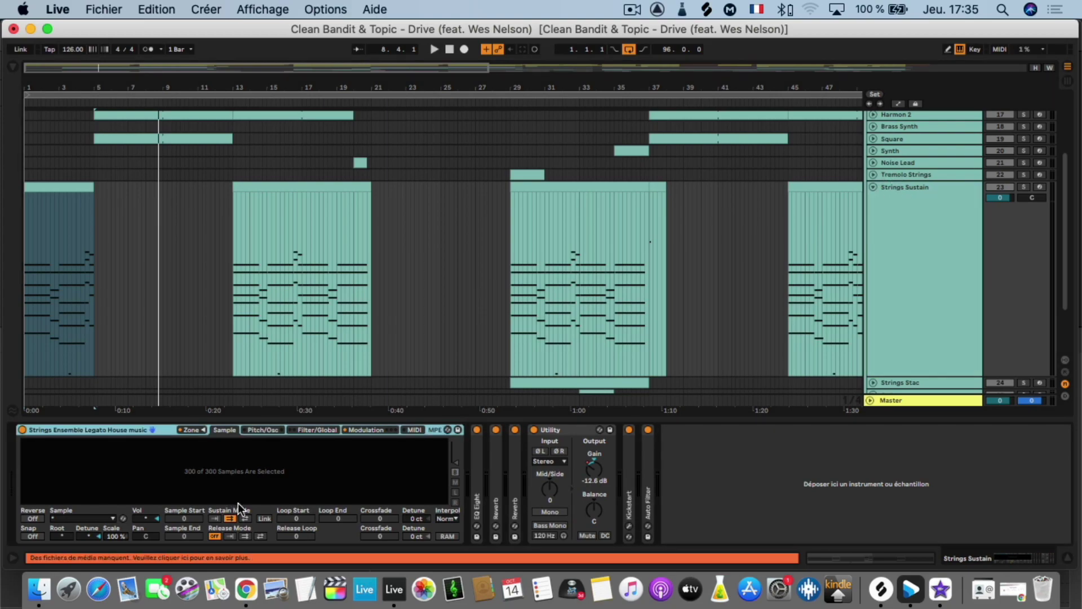
{"action": "left_click", "coordinate": [183, 430]}
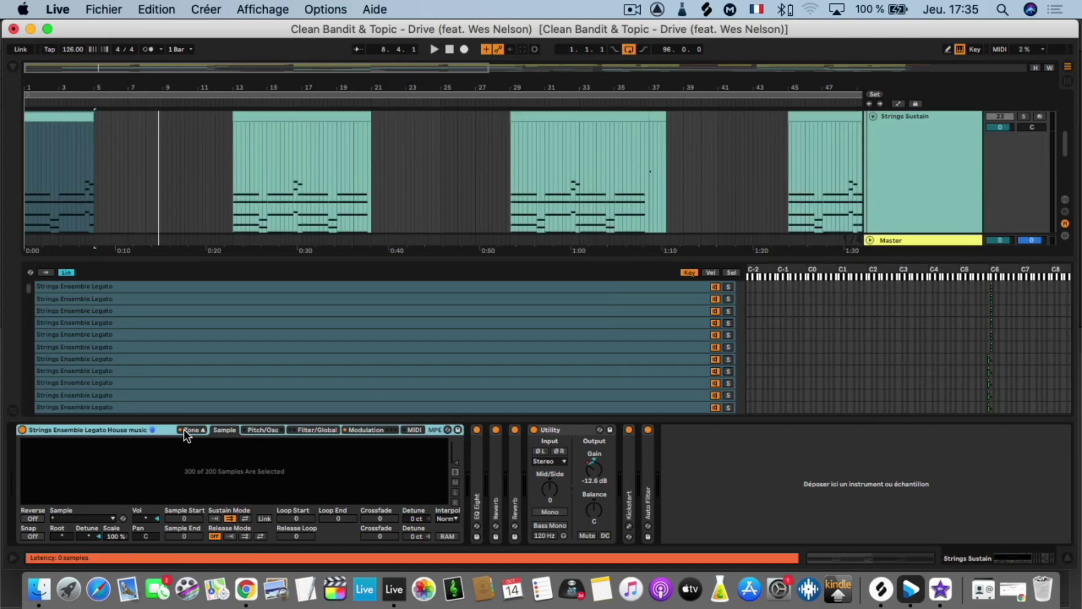
{"action": "left_click", "coordinate": [184, 428]}
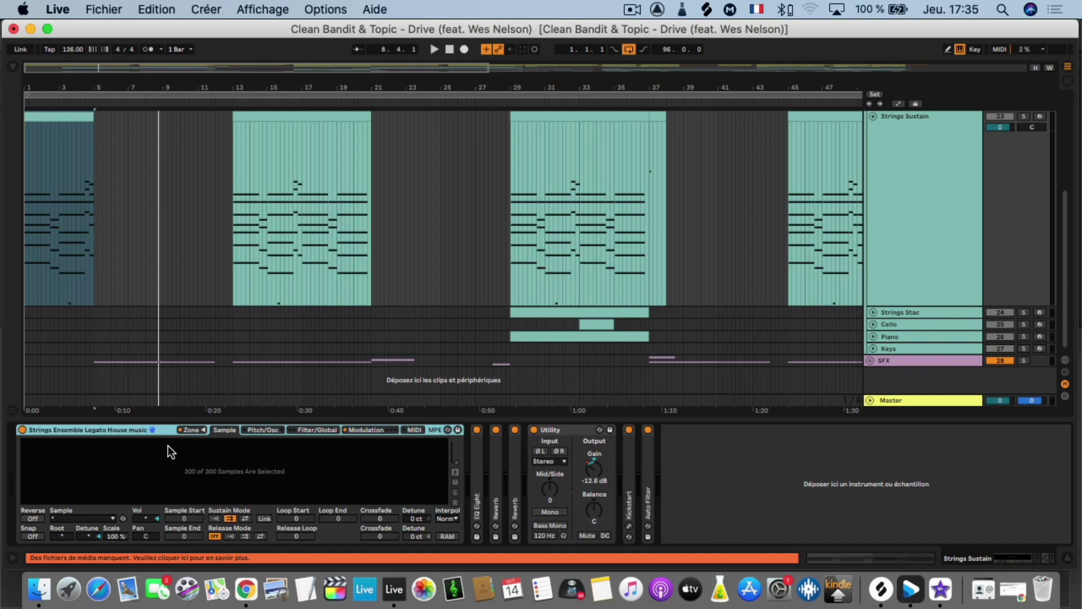
{"action": "left_click", "coordinate": [188, 429]}
{"action": "left_click", "coordinate": [188, 429]}
- Expand the Harmon 1 track and play its first clip from bar 5
{"action": "scroll", "coordinate": [228, 191], "scroll_direction": "up", "scroll_amount": 3}
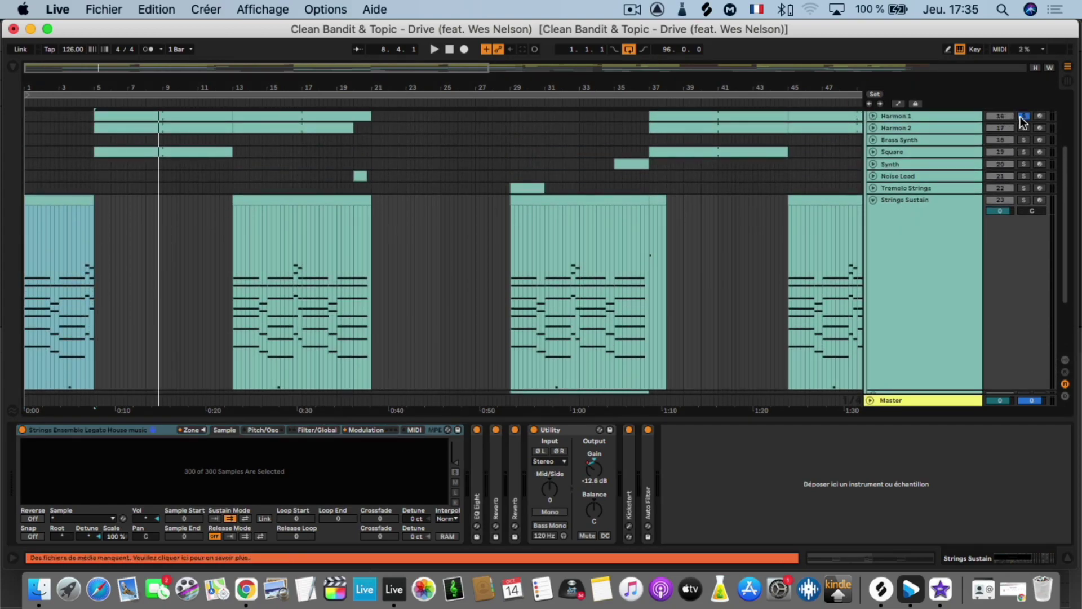
{"action": "left_click", "coordinate": [873, 117]}
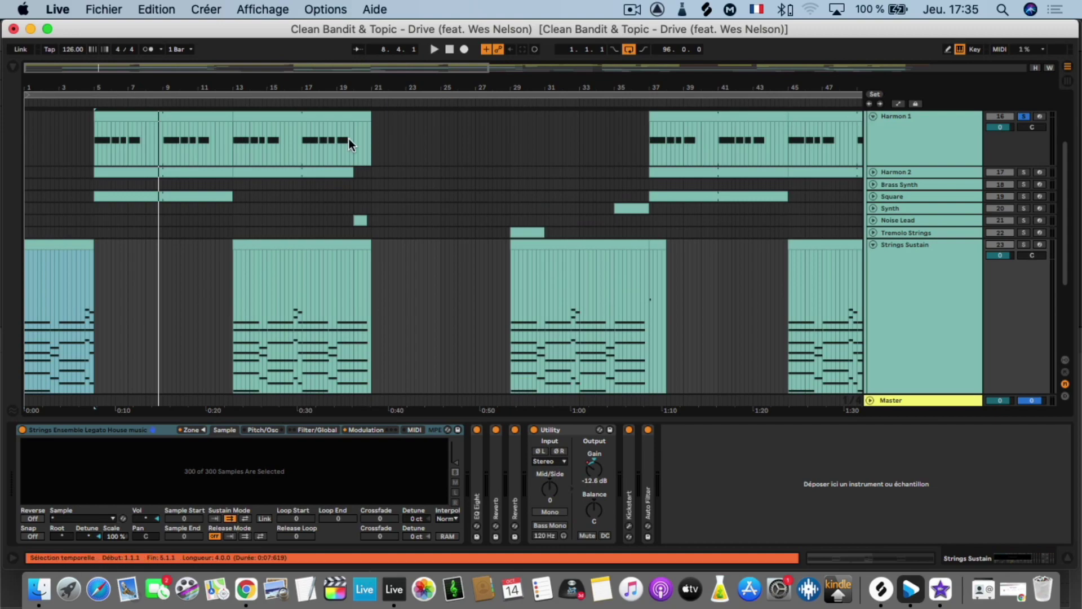
{"action": "scroll", "coordinate": [158, 152], "scroll_direction": "up", "scroll_amount": 2}
{"action": "left_click", "coordinate": [113, 171]}
{"action": "key", "text": "space"}
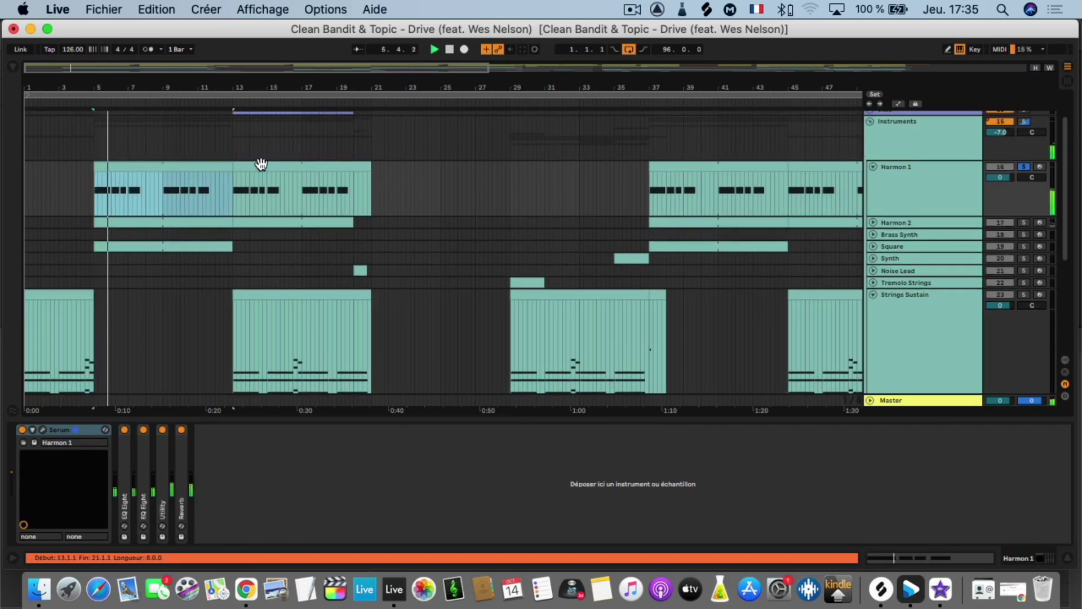
- View Harmon 1's Serum patch, close its window and show the MIDI notes of the track's first clip
{"action": "left_click", "coordinate": [915, 172]}
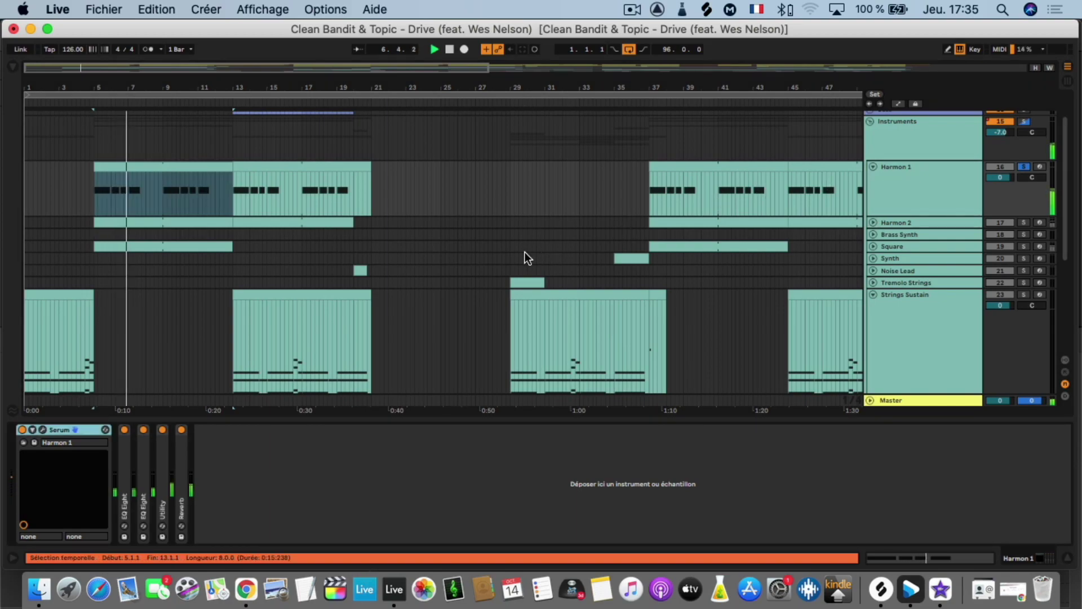
{"action": "left_click", "coordinate": [43, 429]}
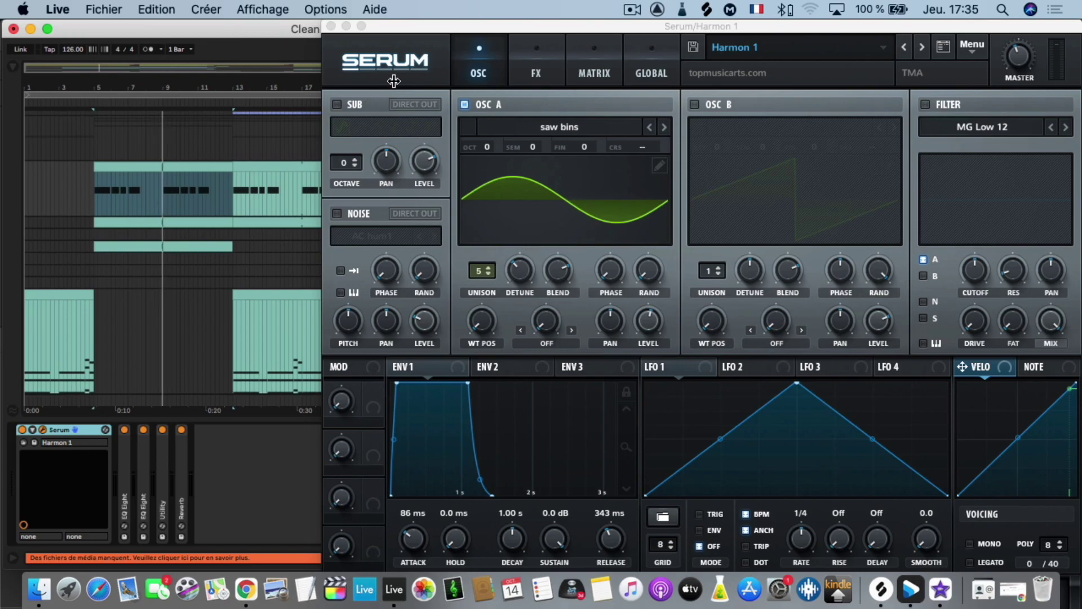
{"action": "left_click", "coordinate": [332, 26]}
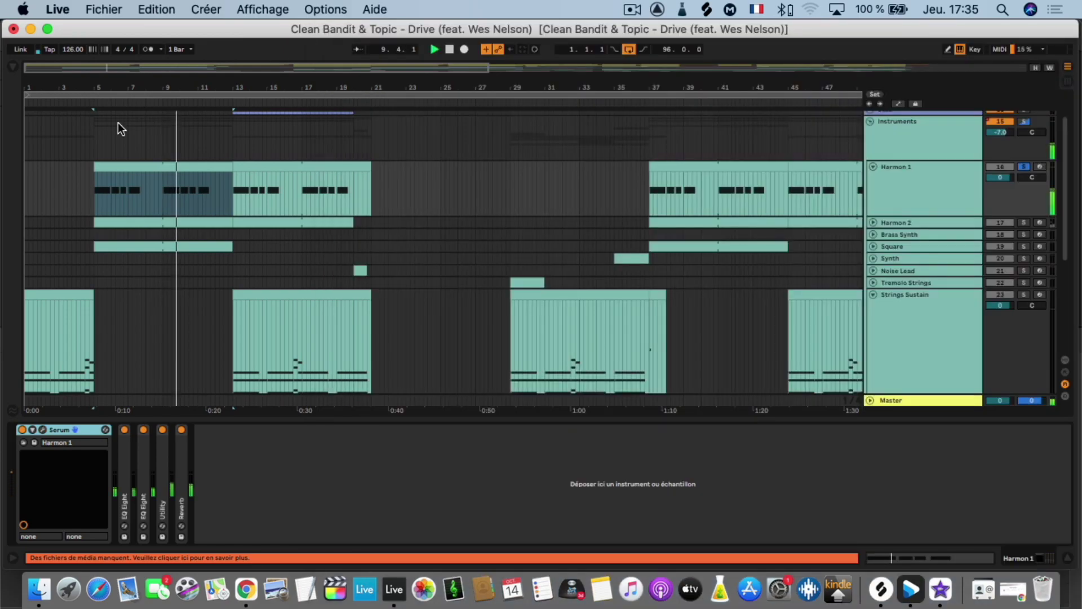
{"action": "double_click", "coordinate": [118, 165]}
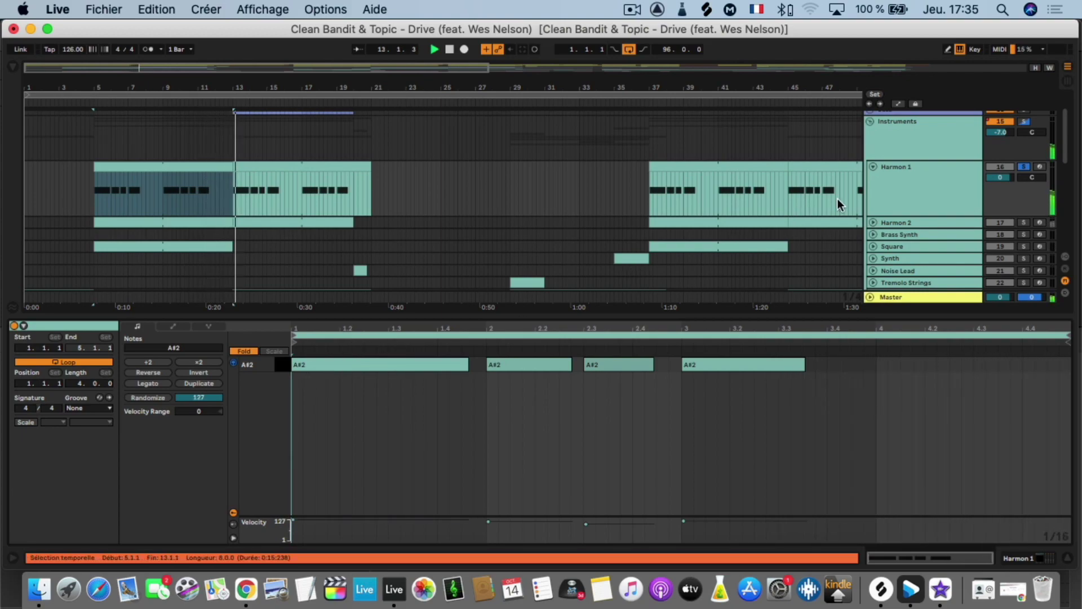
- Solo the Harmon 2 track and show the MIDI notes of its first clip
{"action": "left_click", "coordinate": [1023, 223]}
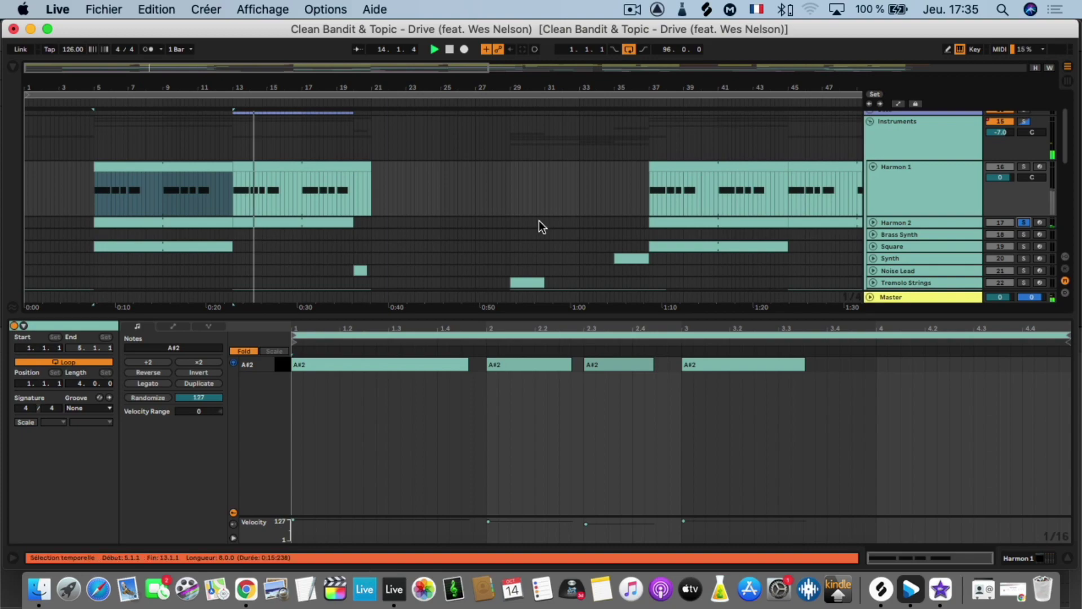
{"action": "left_click", "coordinate": [205, 226]}
{"action": "left_click", "coordinate": [193, 223]}
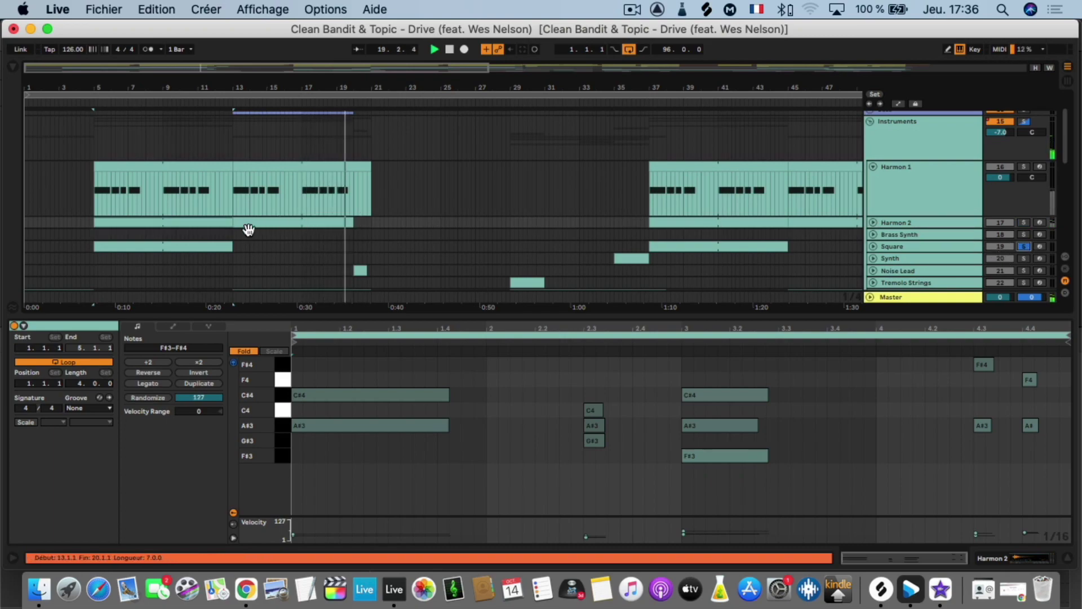
- Play the Square track's first clip from bar 5, expand the track and show the clip's MIDI notes
{"action": "left_click", "coordinate": [210, 246]}
{"action": "key", "text": "space"}
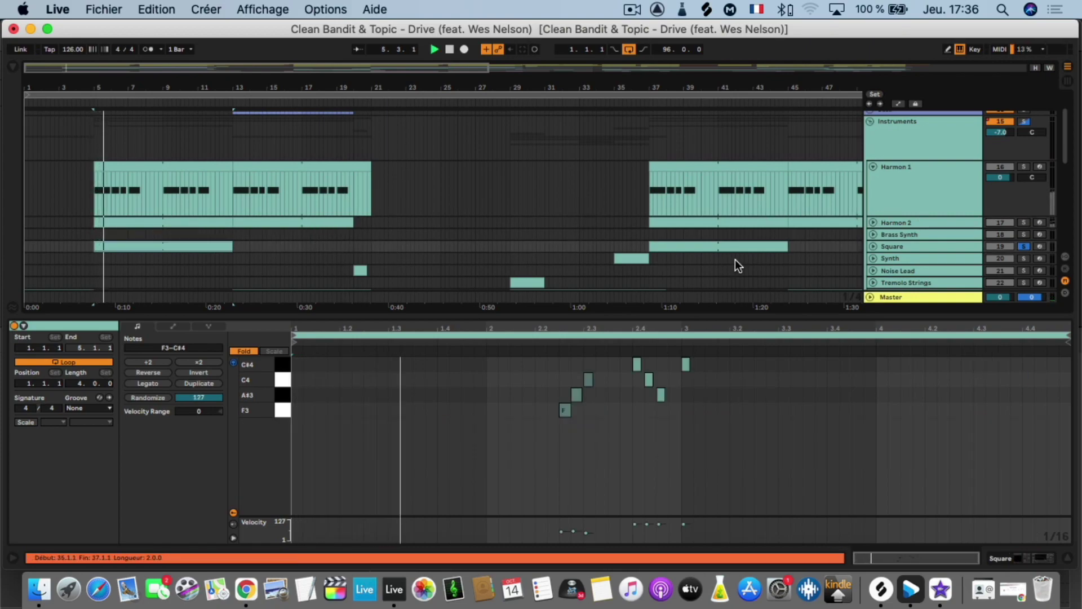
{"action": "left_click", "coordinate": [874, 246]}
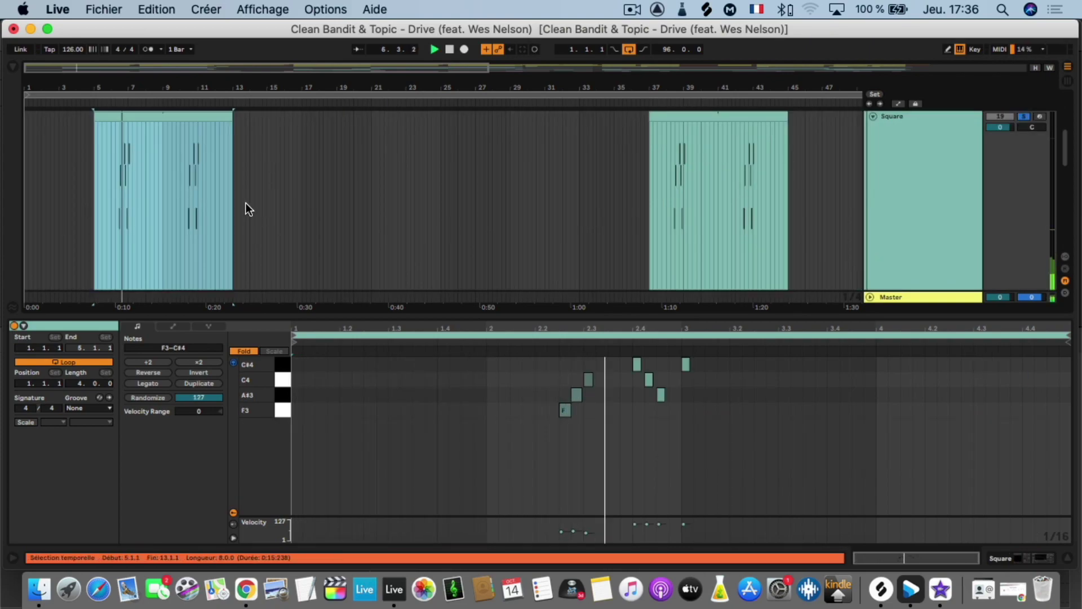
{"action": "double_click", "coordinate": [132, 118]}
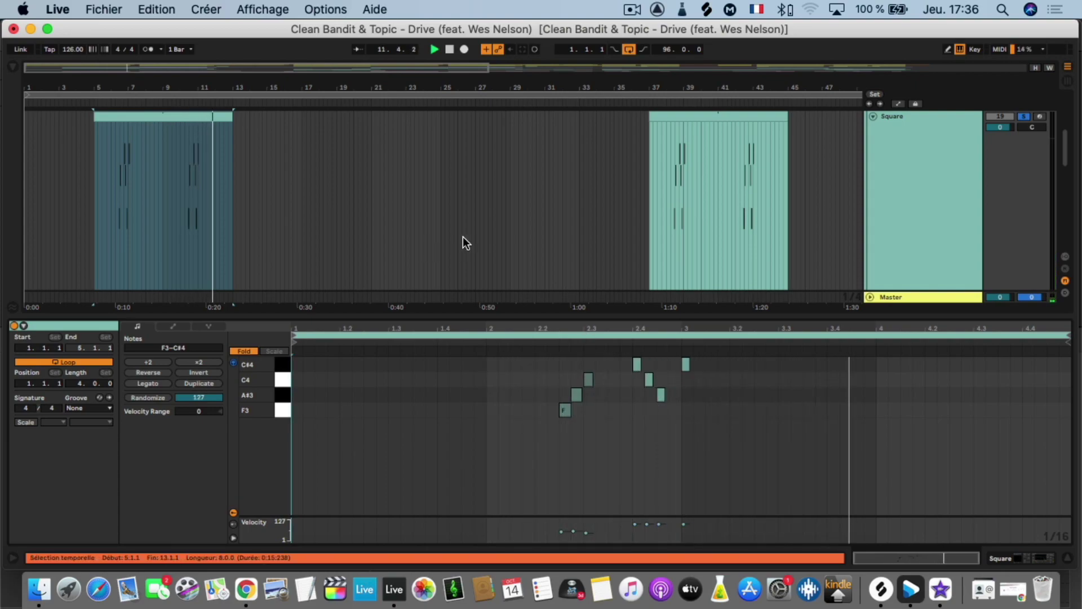
- Solo Harmon 1 and Harmon 2 together with Square and play the three tracks from bar 5
{"action": "scroll", "coordinate": [353, 243], "scroll_direction": "up", "scroll_amount": 3}
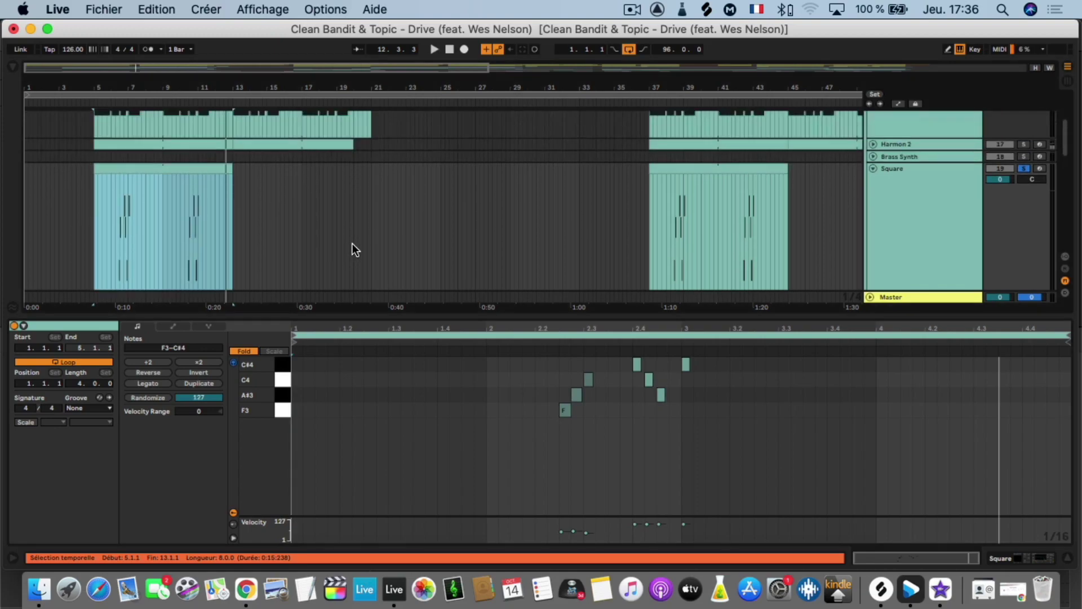
{"action": "left_click", "coordinate": [1024, 179]}
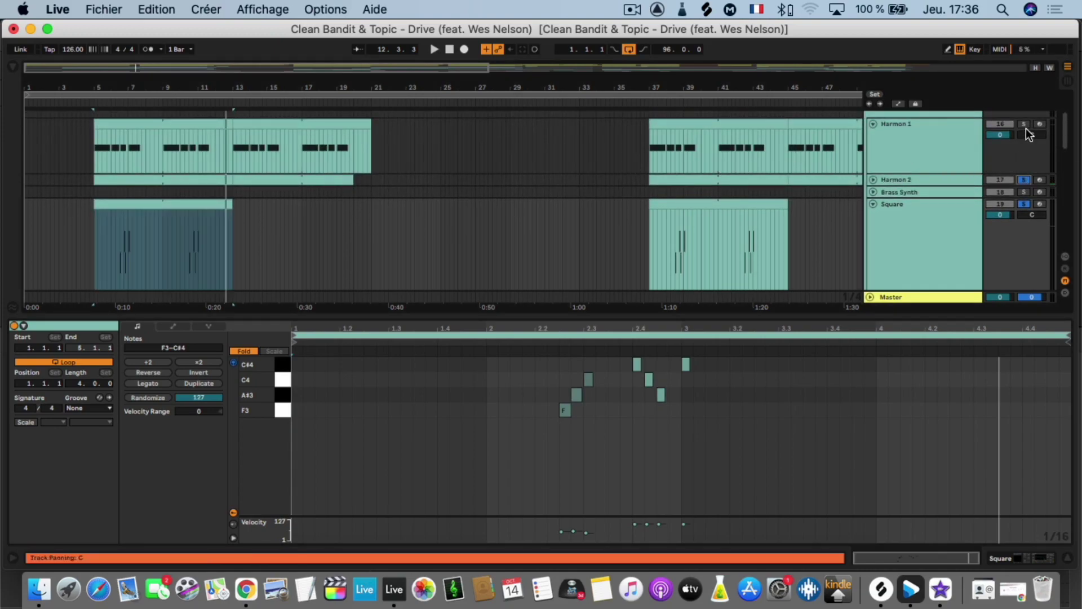
{"action": "key", "text": "space"}
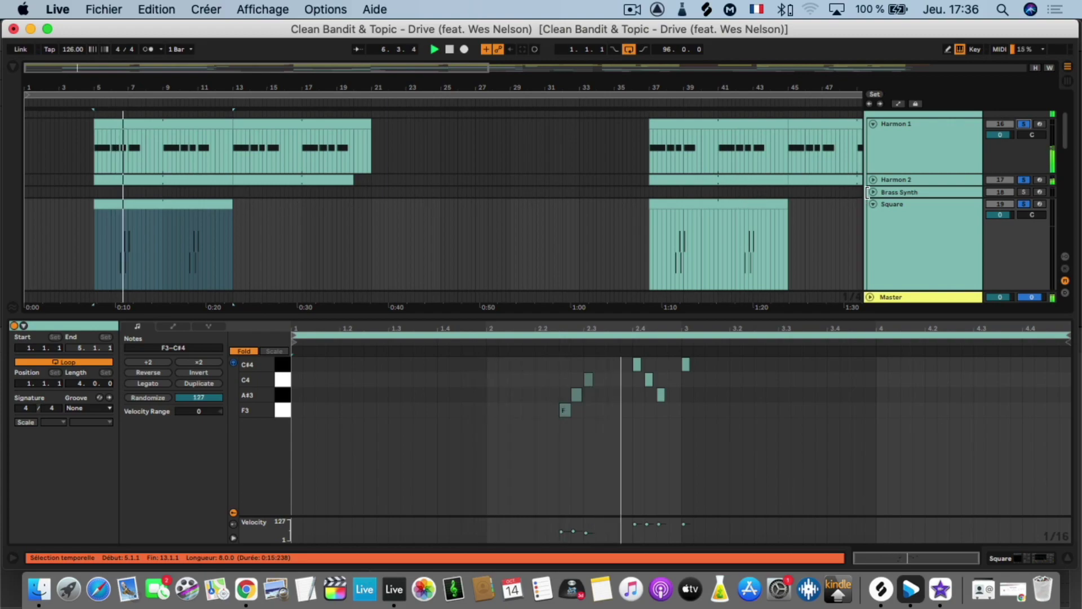
- Expand the Bass group, then solo the Reson Bass track and play its first clip from bar 1 with its MIDI notes shown
{"action": "scroll", "coordinate": [935, 202], "scroll_direction": "down", "scroll_amount": 5}
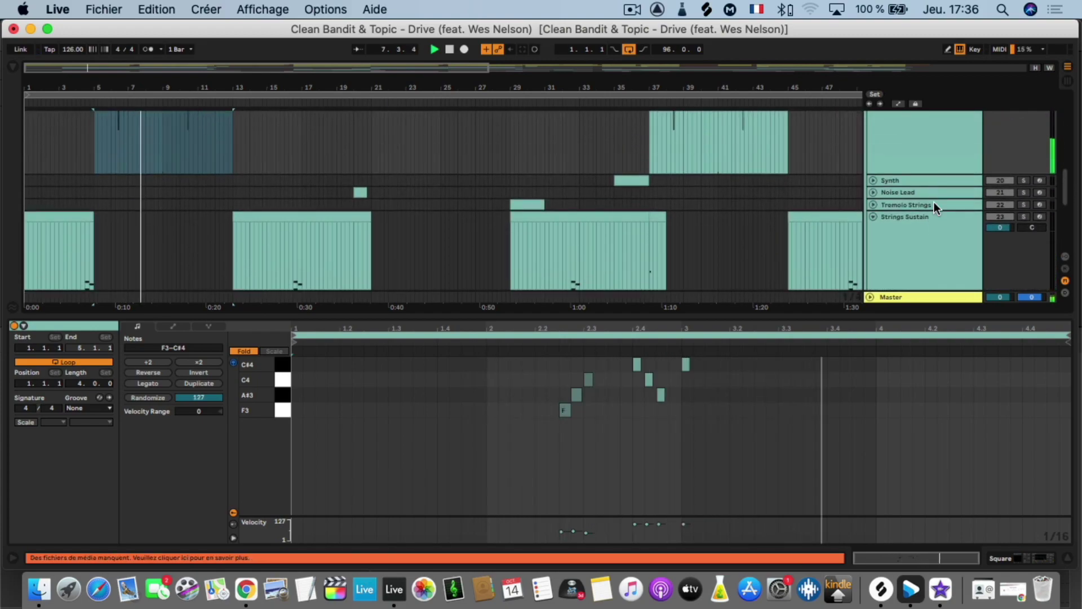
{"action": "scroll", "coordinate": [934, 201], "scroll_direction": "down", "scroll_amount": 3}
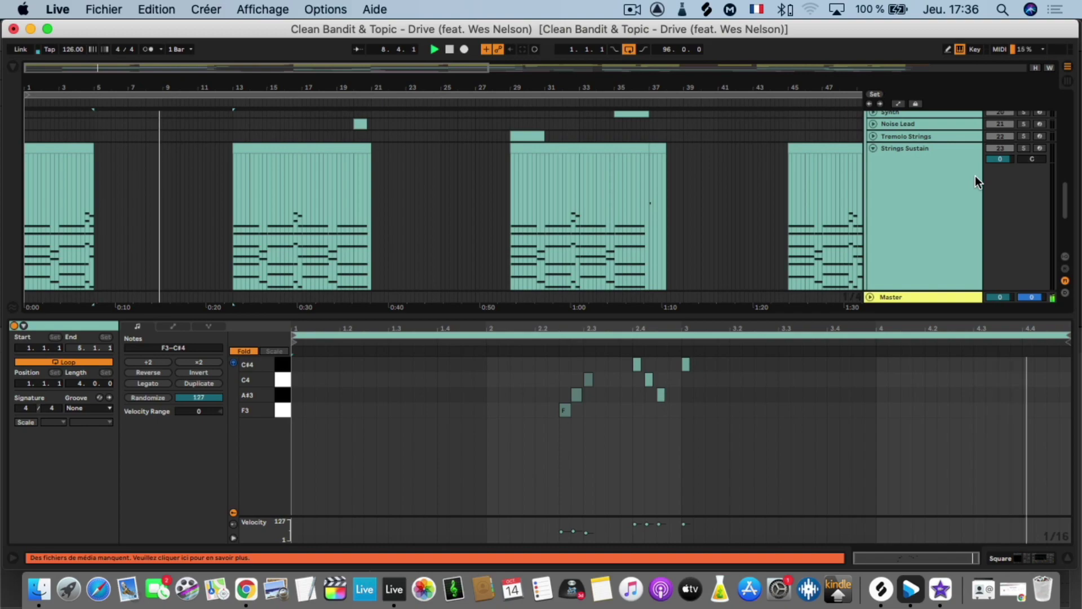
{"action": "scroll", "coordinate": [977, 179], "scroll_direction": "down", "scroll_amount": 4}
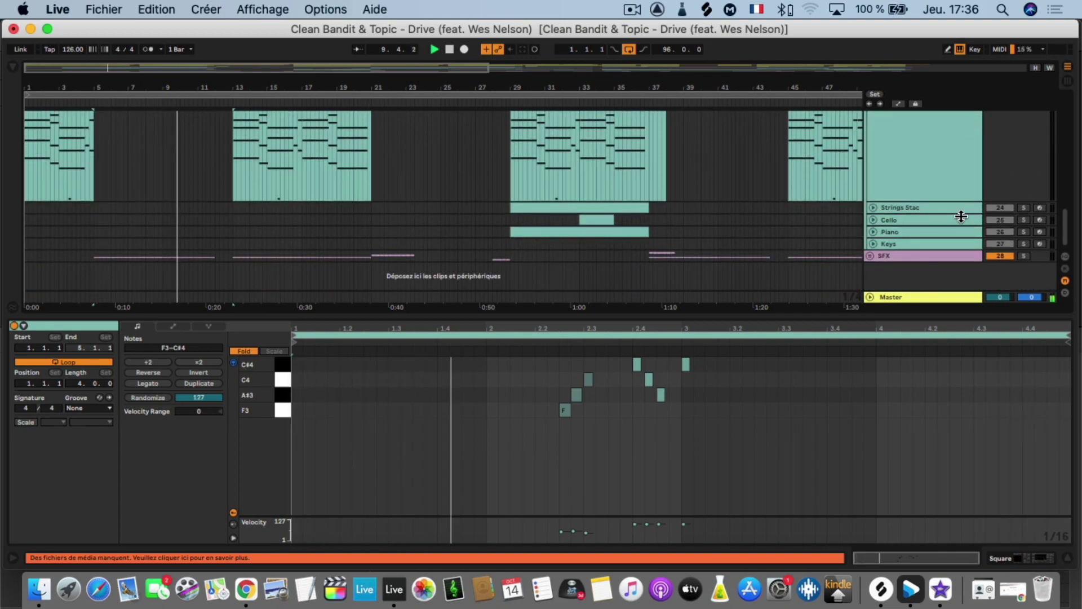
{"action": "scroll", "coordinate": [908, 232], "scroll_direction": "up", "scroll_amount": 12}
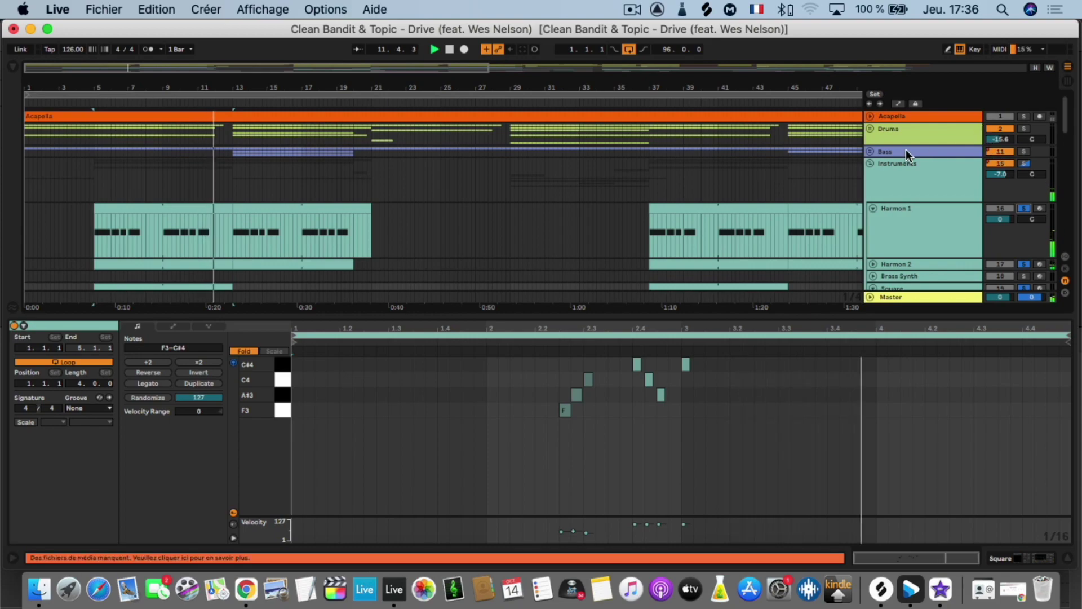
{"action": "left_click", "coordinate": [870, 151]}
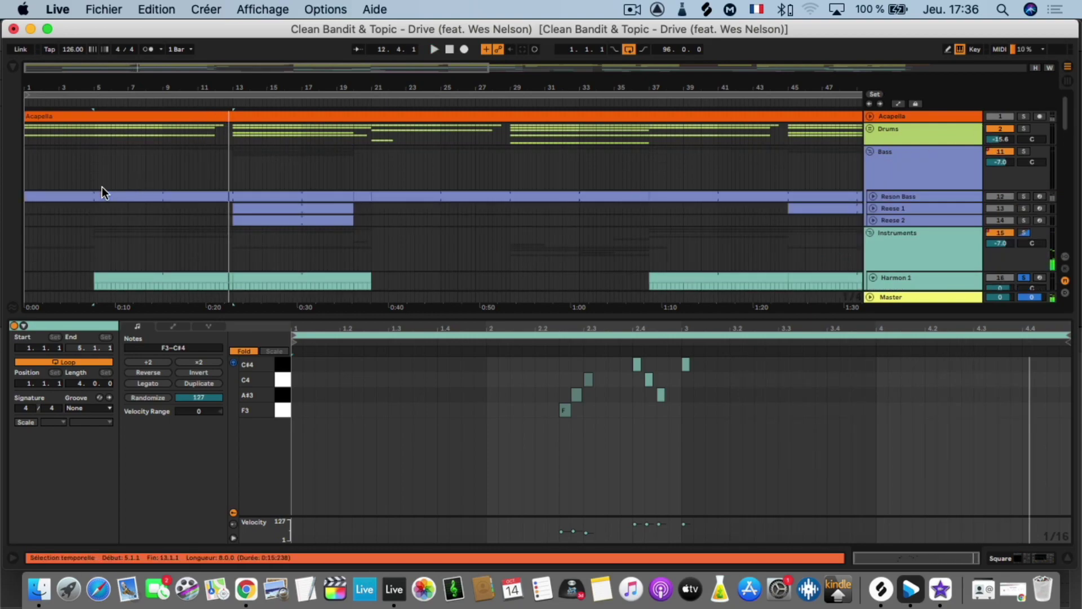
{"action": "left_click", "coordinate": [71, 196]}
{"action": "key", "text": "space"}
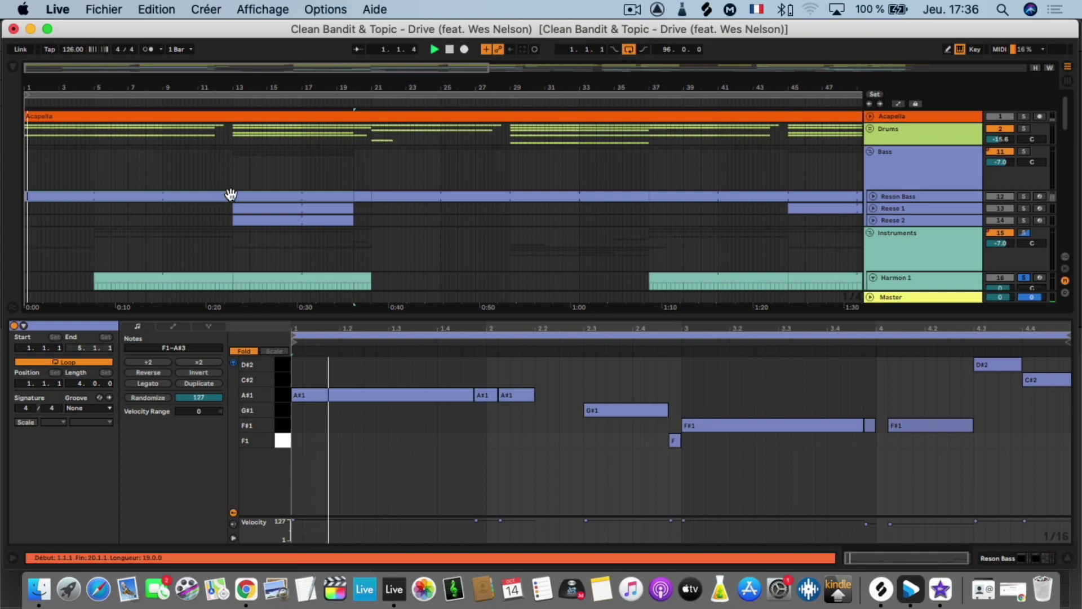
{"action": "left_click", "coordinate": [1024, 196]}
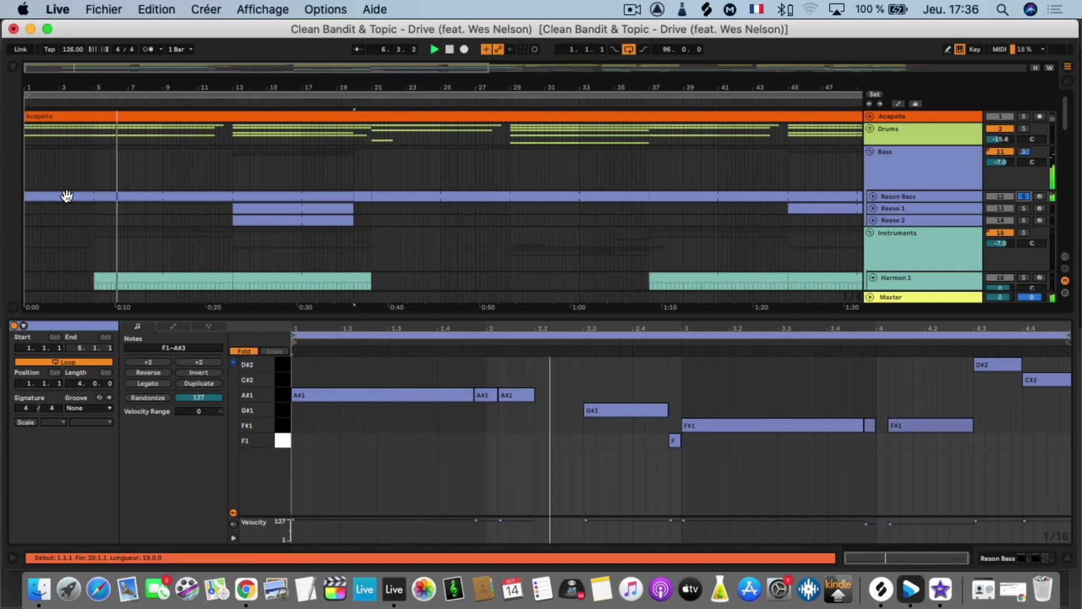
- Show the Reson Bass device chain, view its Serum patch and close the plug-in window
{"action": "left_click", "coordinate": [898, 195]}
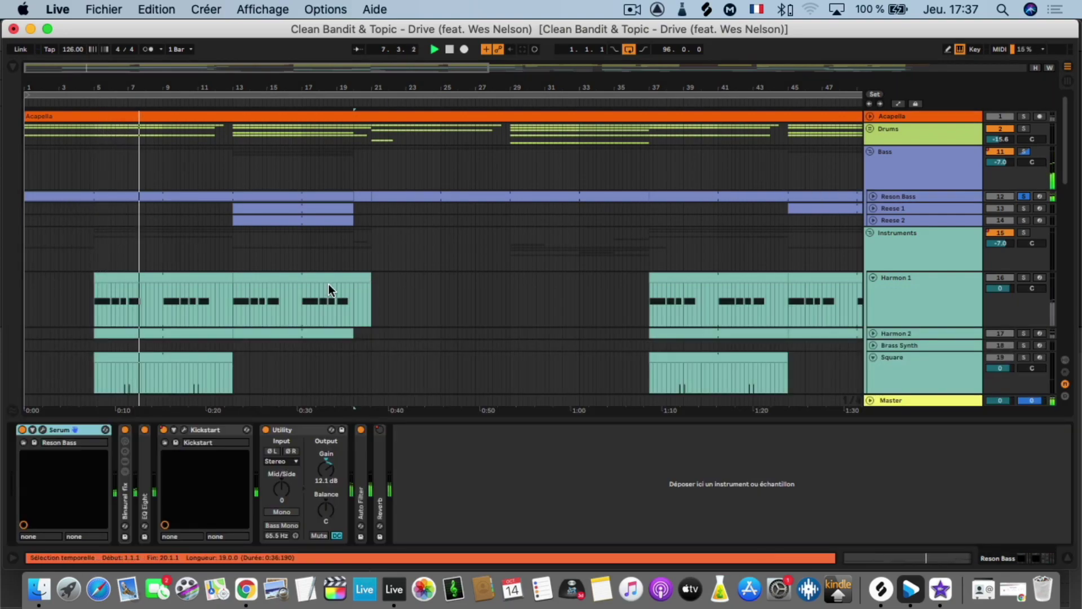
{"action": "left_click", "coordinate": [42, 430]}
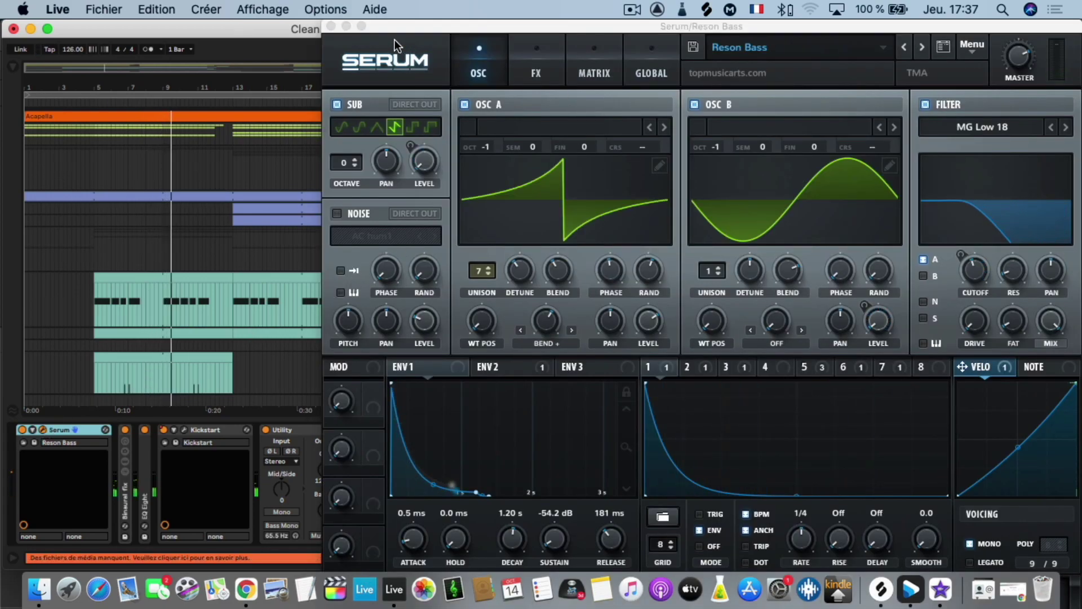
{"action": "left_click", "coordinate": [330, 25]}
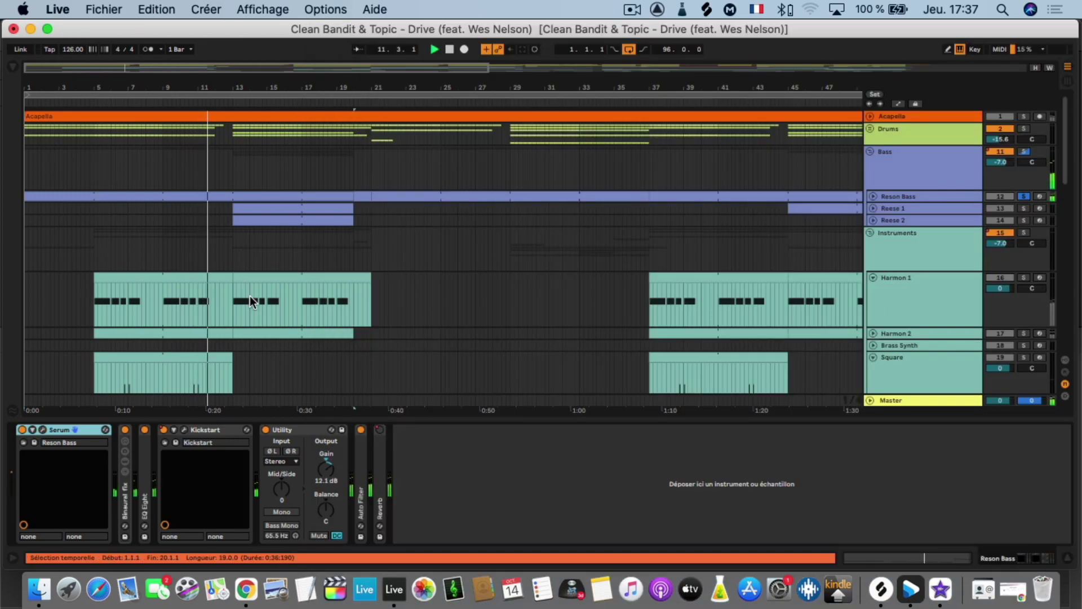
- Unfold Binaural fix and EQ Eight on Reson Bass, and raise the rack's L Time macro to 23.2 ms during playback from bar 1
{"action": "double_click", "coordinate": [125, 499]}
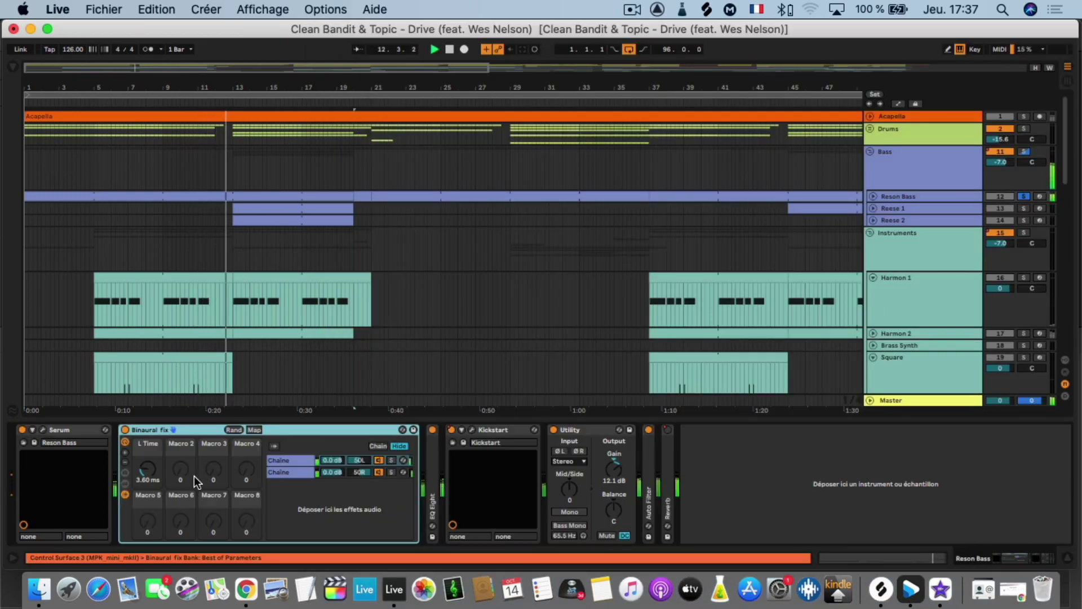
{"action": "double_click", "coordinate": [430, 475]}
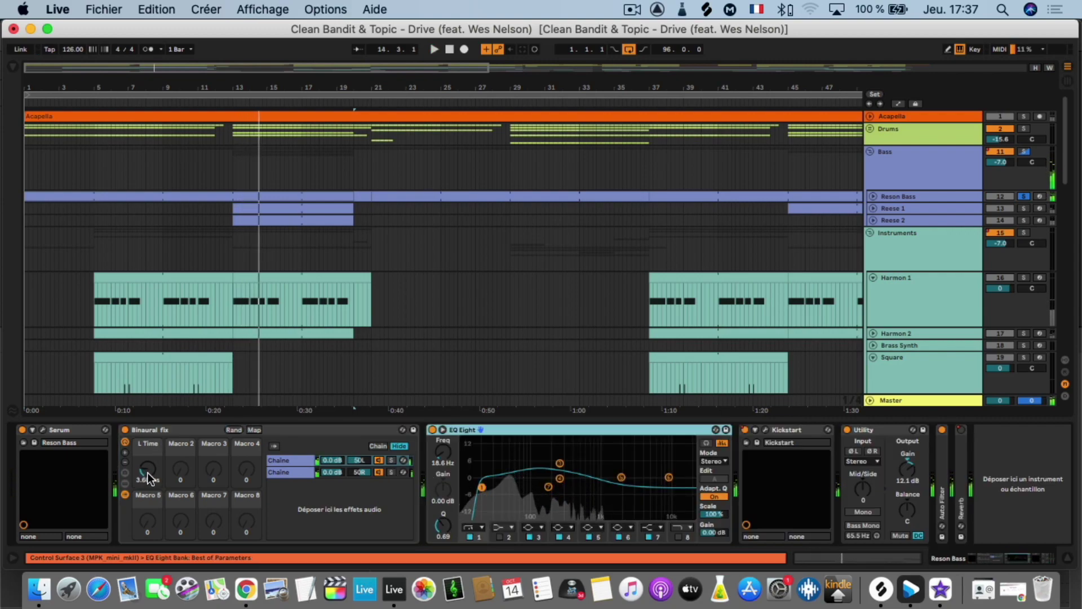
{"action": "key", "text": "space"}
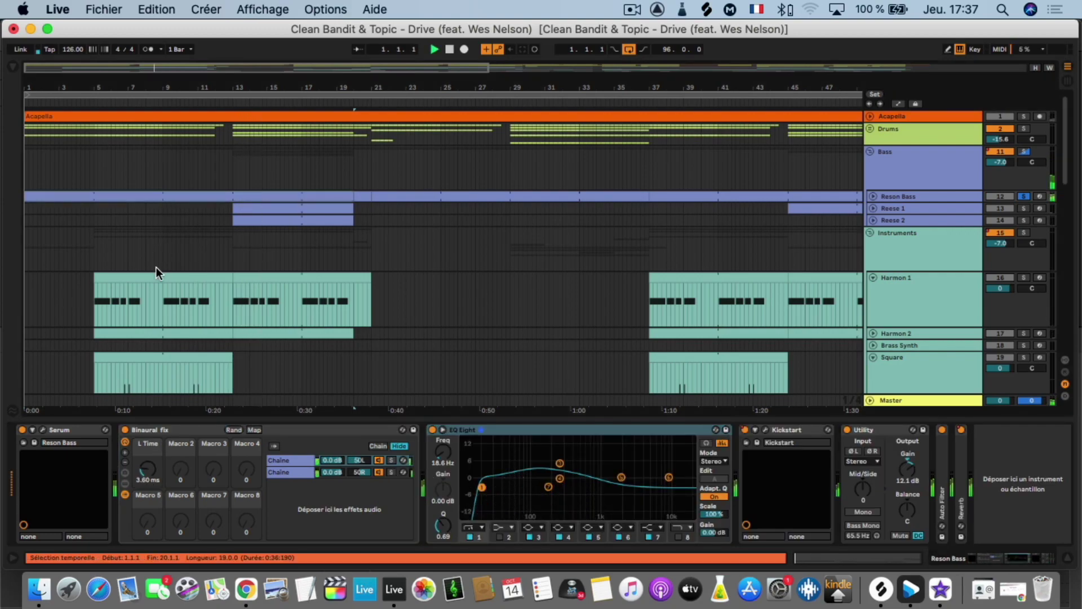
{"action": "left_click_drag", "start_coordinate": [147, 469], "coordinate": [147, 524]}
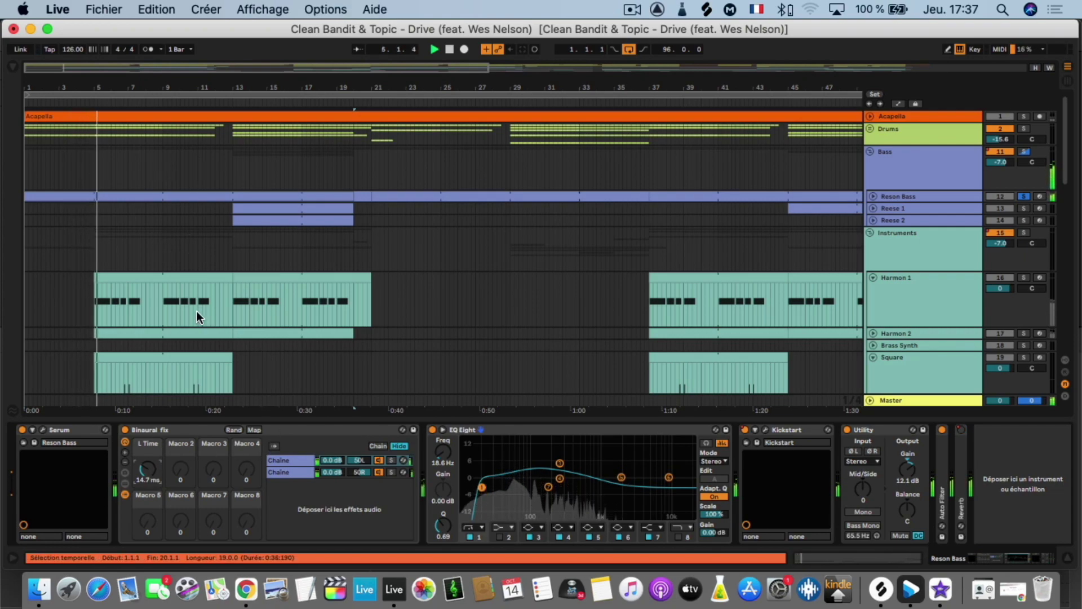
{"action": "left_click_drag", "start_coordinate": [150, 473], "coordinate": [149, 417]}
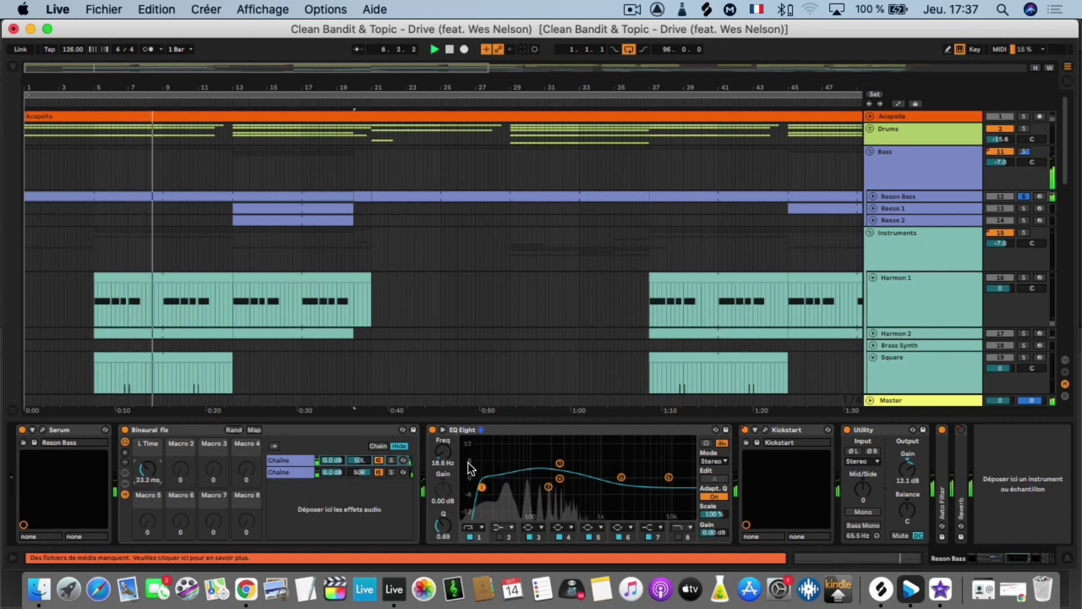
- View Reson Bass's Kickstart settings, close its window, and unfold the Auto Filter and Reverb devices
{"action": "left_click", "coordinate": [766, 430]}
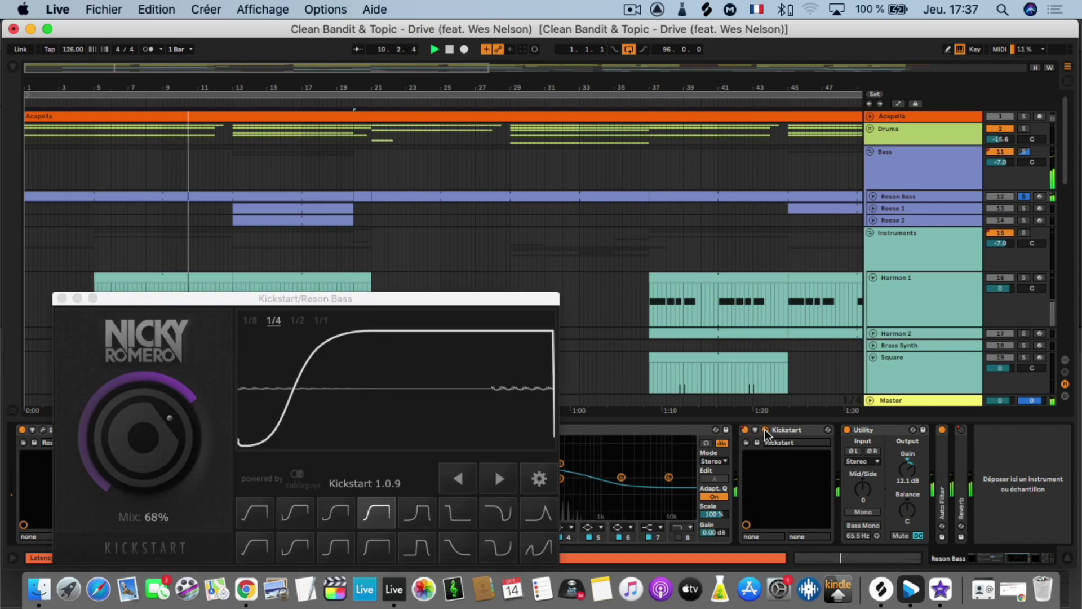
{"action": "left_click", "coordinate": [766, 429]}
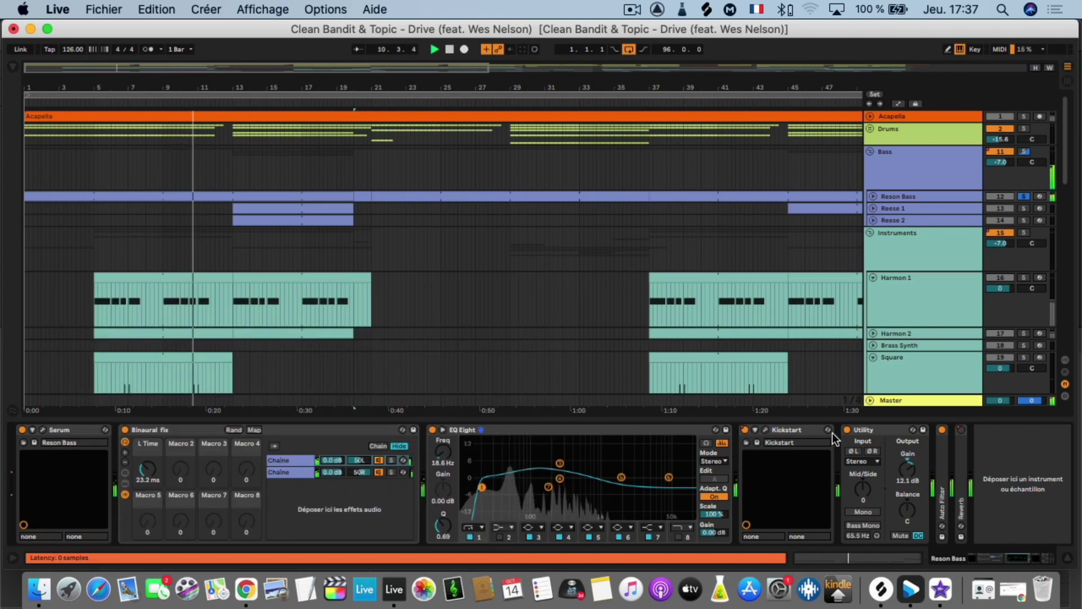
{"action": "double_click", "coordinate": [939, 471]}
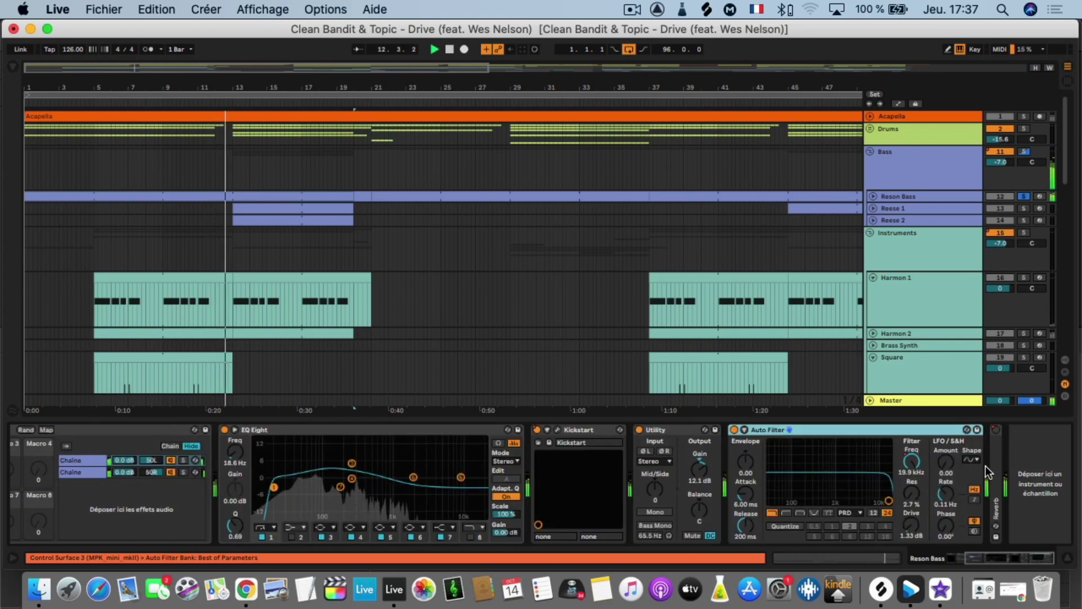
{"action": "double_click", "coordinate": [999, 469]}
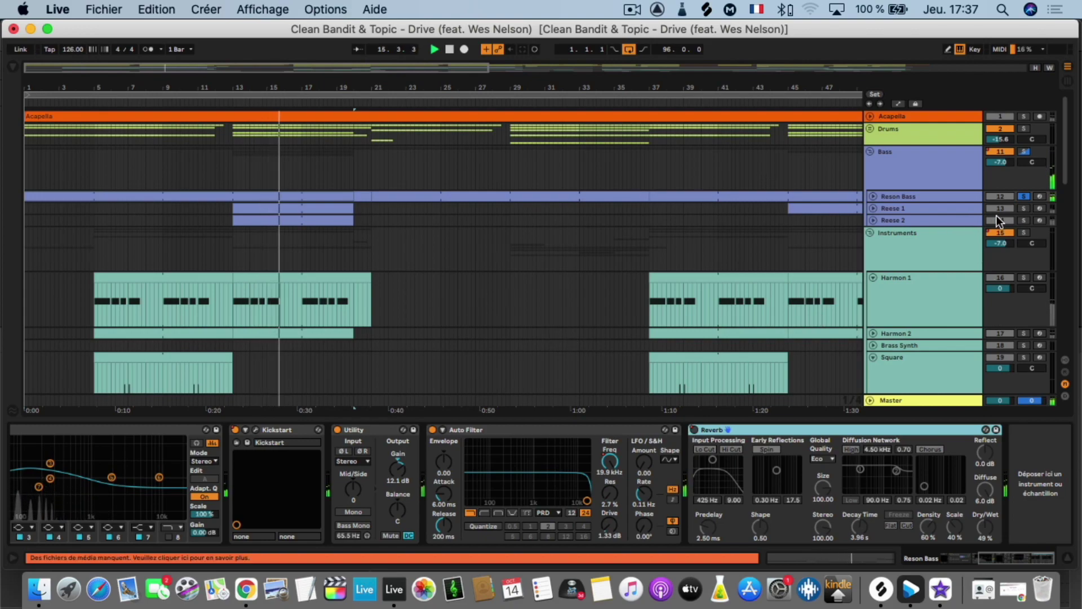
- Expand and solo the Reese 1 track, play its first clip from bar 13 and show the clip's MIDI notes
{"action": "left_click", "coordinate": [873, 208]}
{"action": "left_click", "coordinate": [266, 213]}
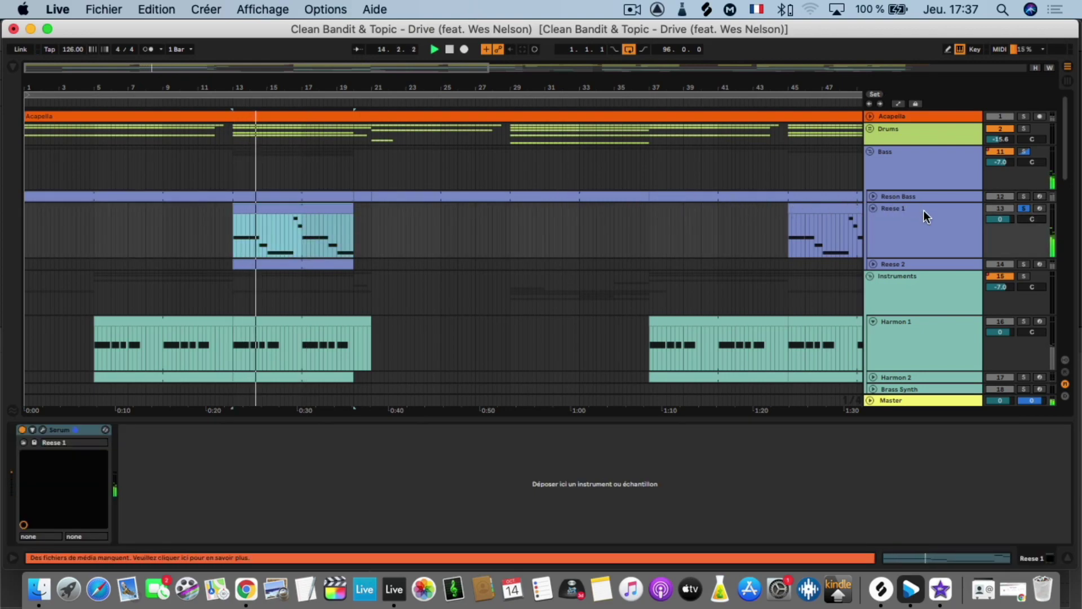
{"action": "double_click", "coordinate": [315, 212]}
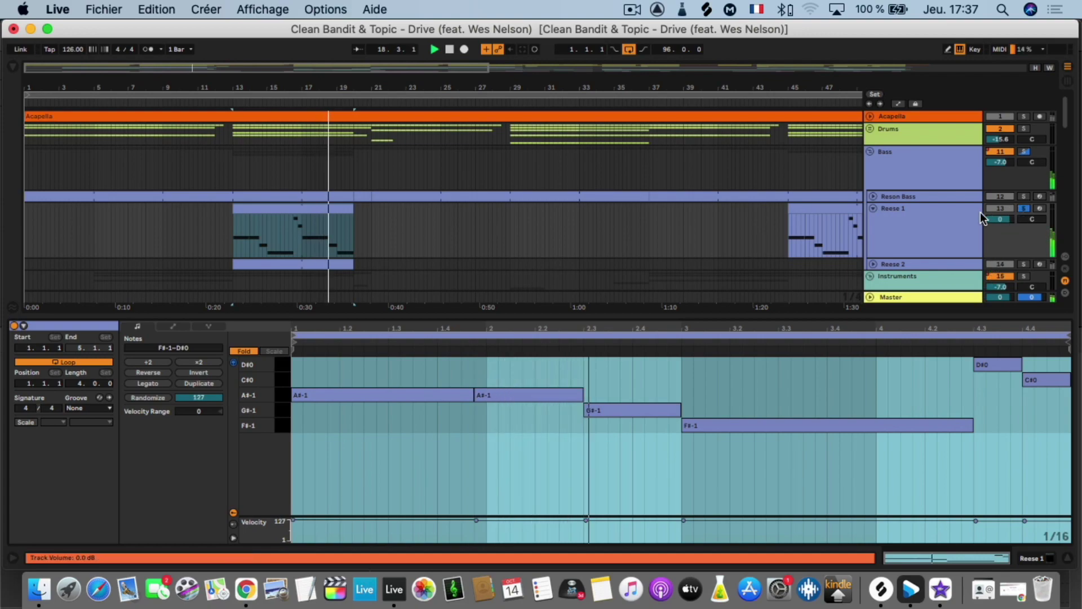
- Show the Reese 1 device chain, view its Serum patch and close the plug-in window
{"action": "left_click", "coordinate": [918, 210]}
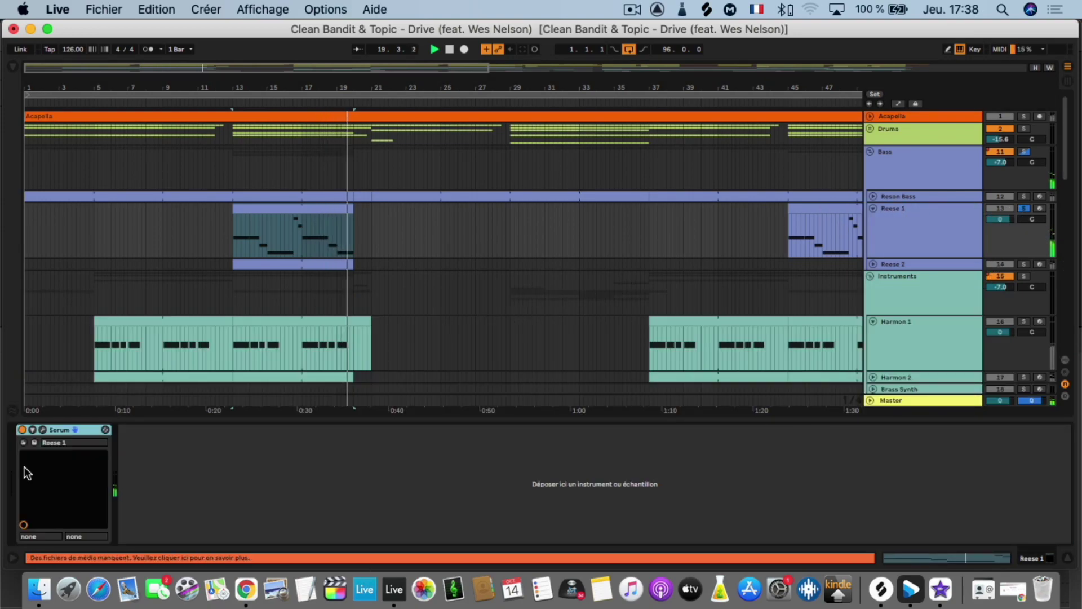
{"action": "left_click", "coordinate": [43, 430]}
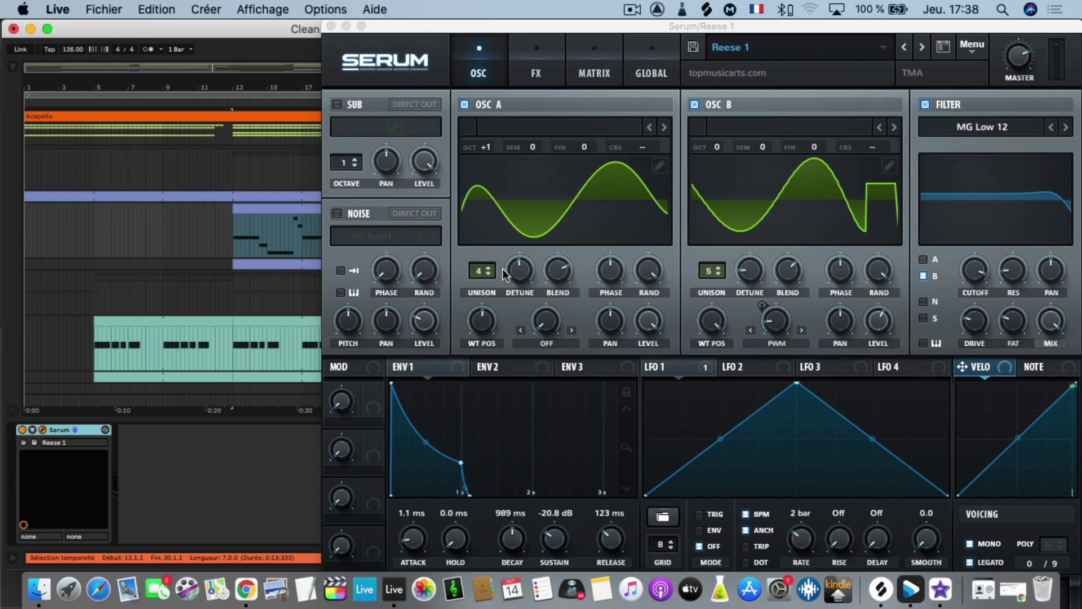
{"action": "left_click", "coordinate": [331, 27]}
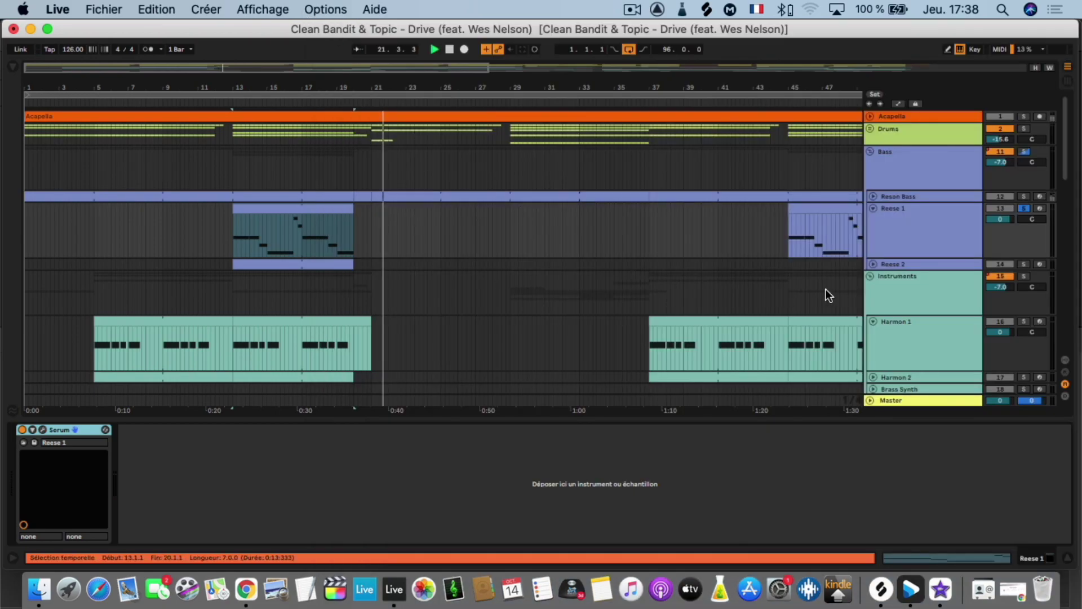
- Solo the Reese 2 track, play it from bar 13, and expand it to show its clip's MIDI notes
{"action": "left_click", "coordinate": [1024, 264]}
{"action": "key", "text": "space"}
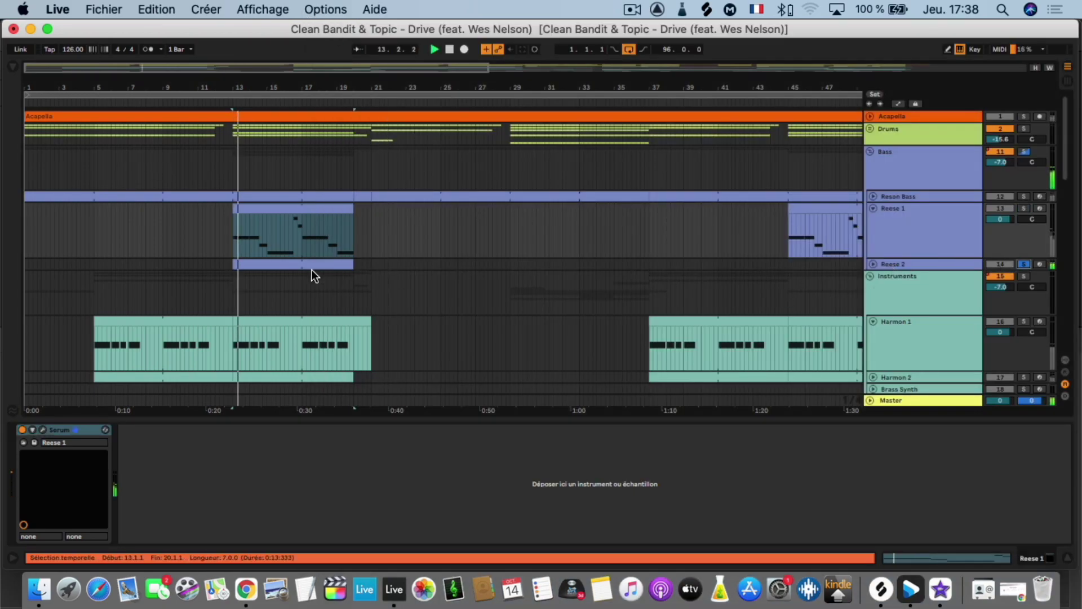
{"action": "left_click", "coordinate": [874, 264]}
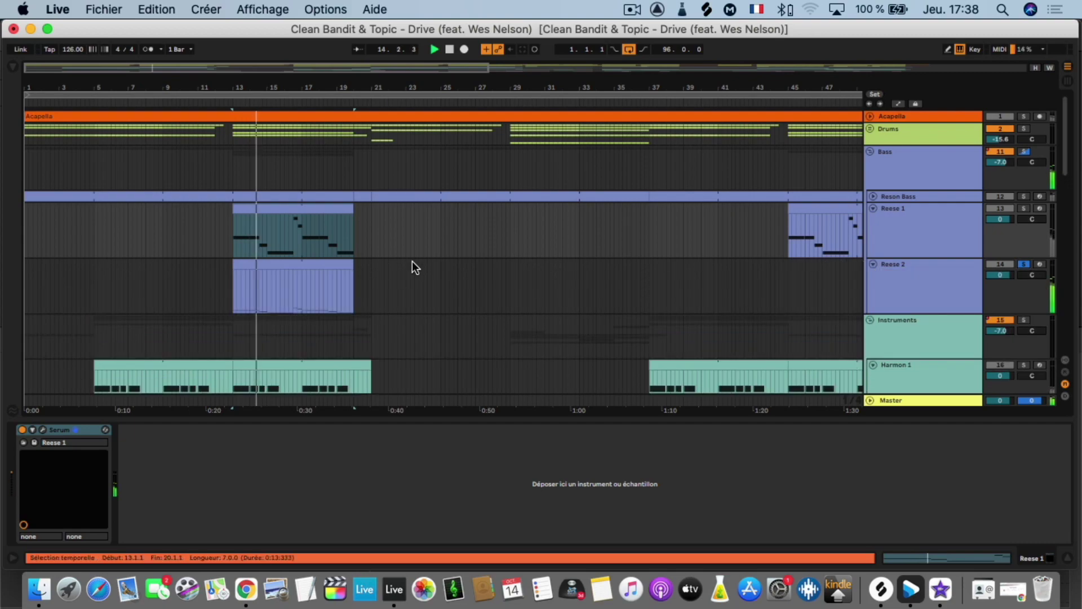
{"action": "double_click", "coordinate": [262, 267]}
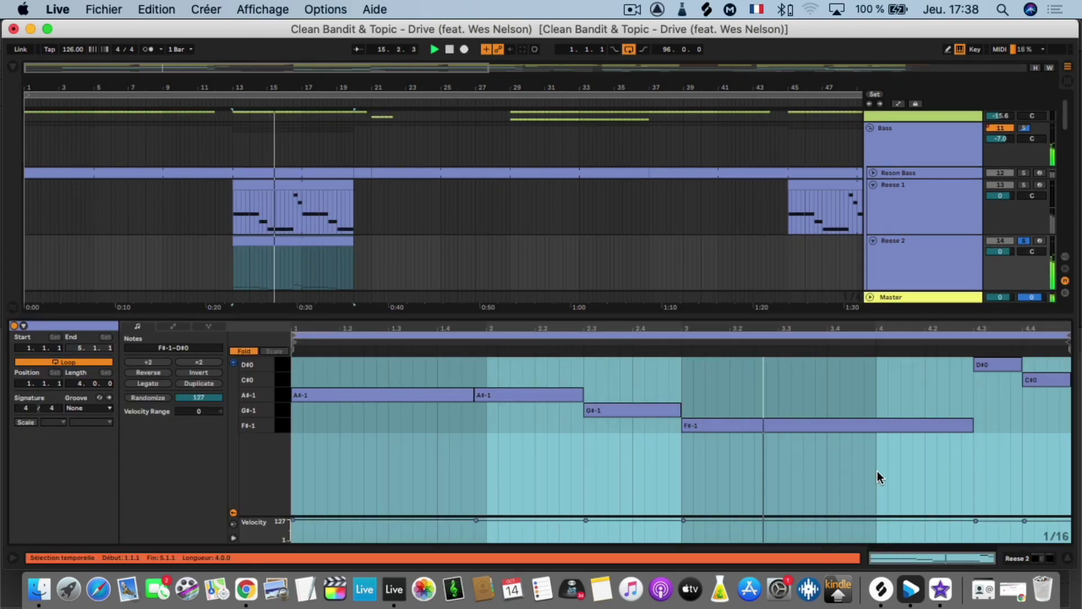
- Show the Reese 2 device chain, view its Kickstart settings and close the plug-in window
{"action": "left_click", "coordinate": [1043, 558]}
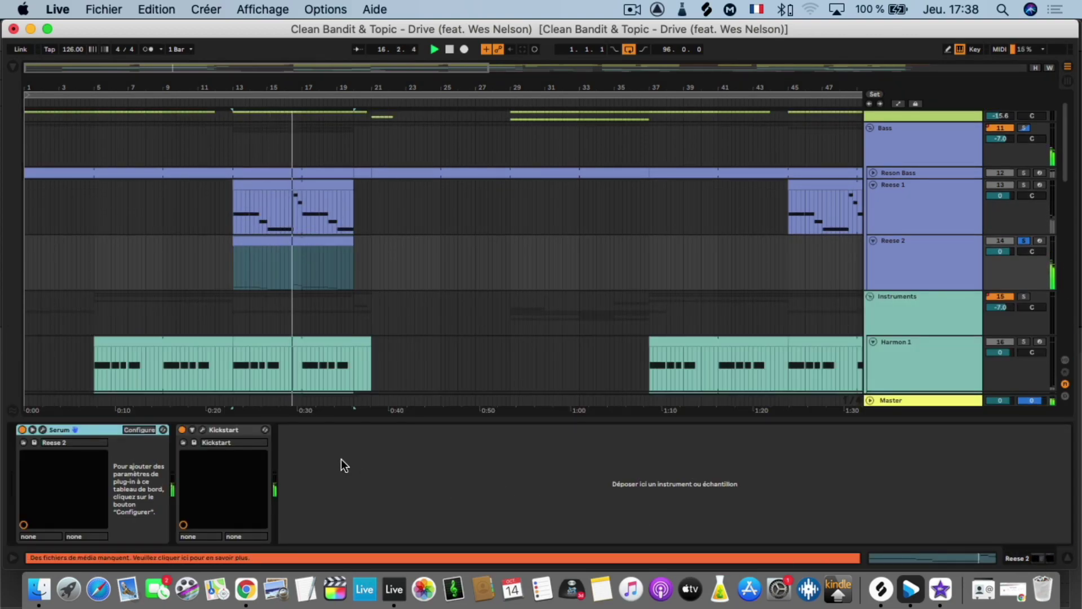
{"action": "left_click", "coordinate": [203, 429]}
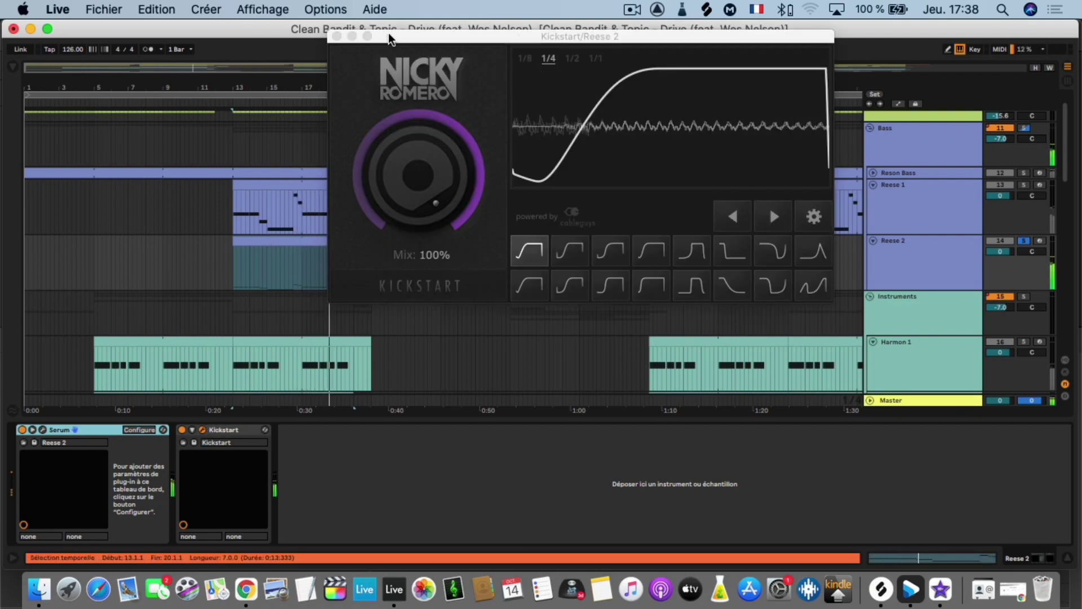
{"action": "left_click", "coordinate": [336, 37]}
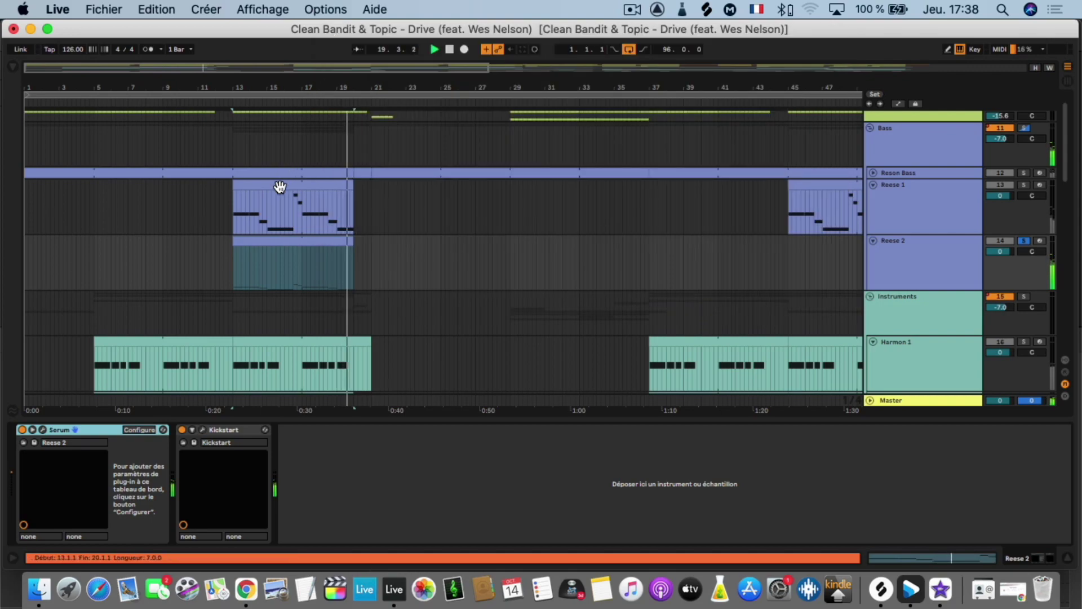
- Show the Reese 2 clip's MIDI notes again and compare the first Reese 1 and Reese 2 clips during playback
{"action": "double_click", "coordinate": [268, 246]}
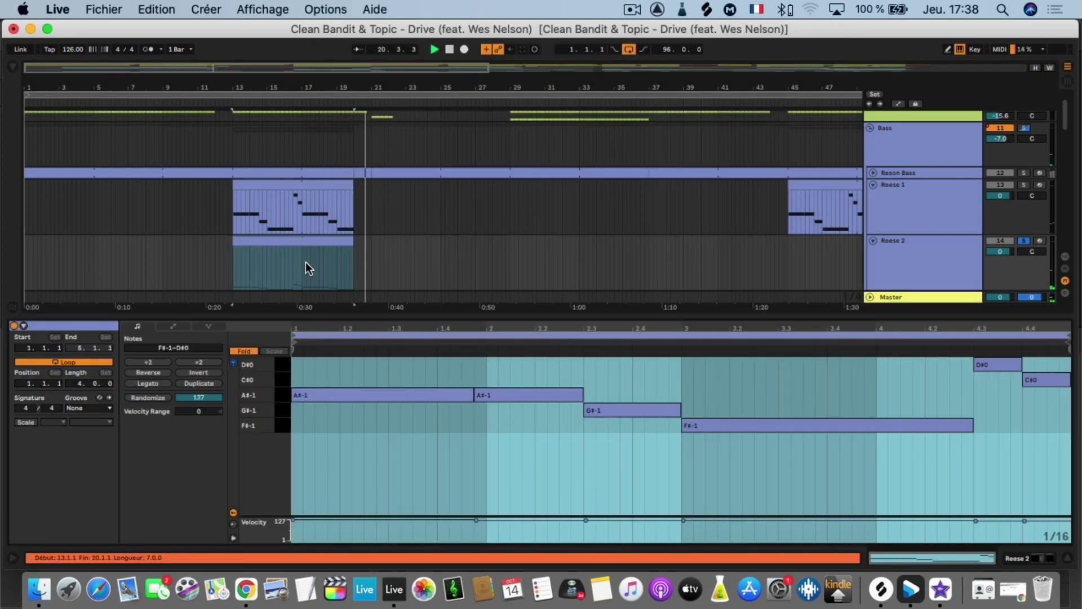
{"action": "left_click", "coordinate": [300, 184]}
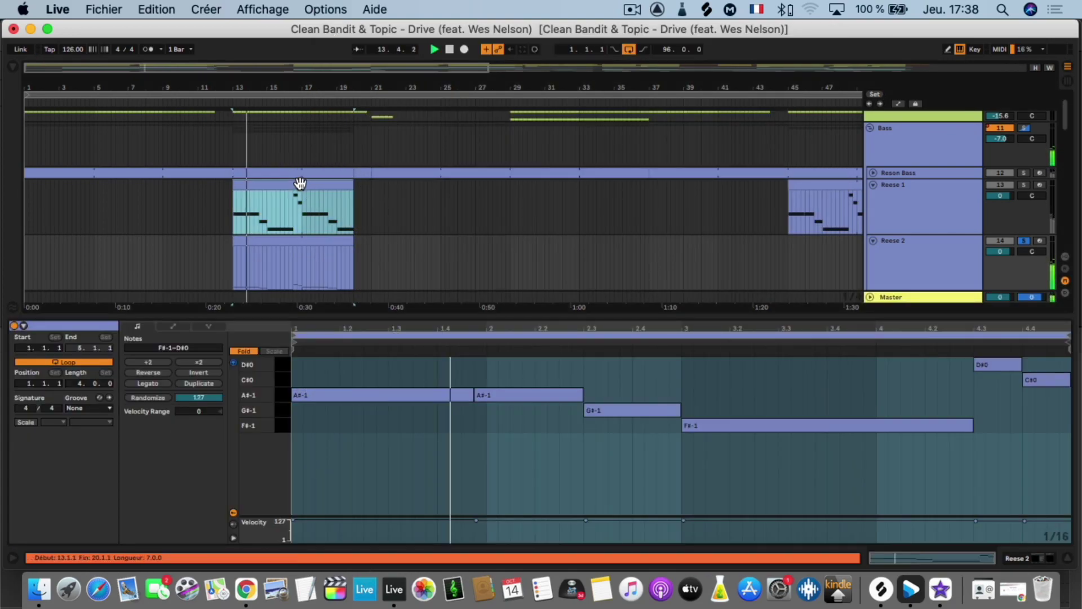
{"action": "left_click", "coordinate": [289, 240]}
{"action": "scroll", "coordinate": [299, 239], "scroll_direction": "down", "scroll_amount": 5}
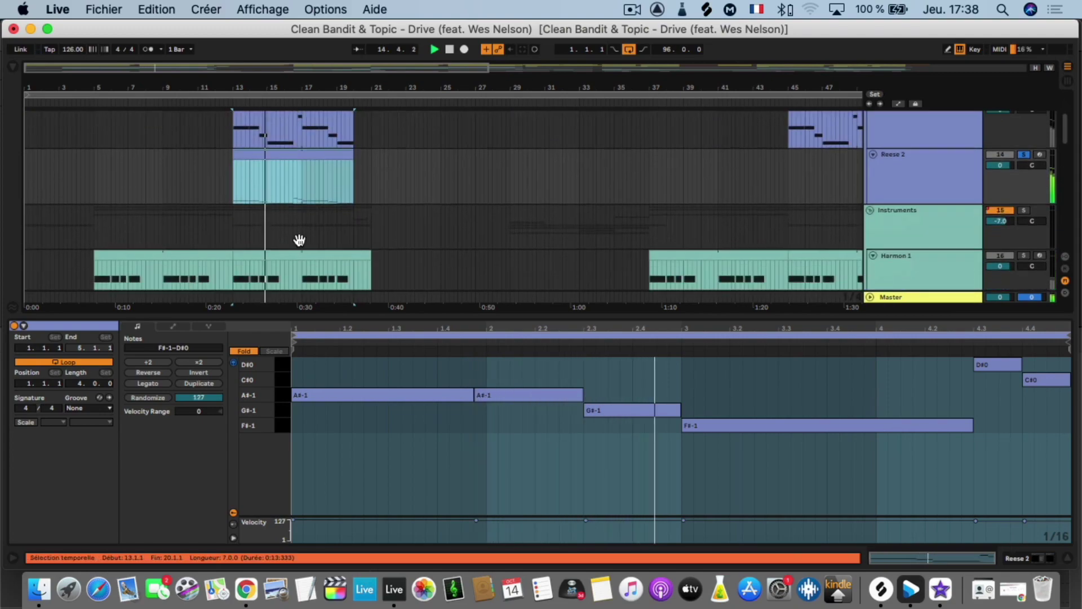
{"action": "scroll", "coordinate": [309, 239], "scroll_direction": "up", "scroll_amount": 8}
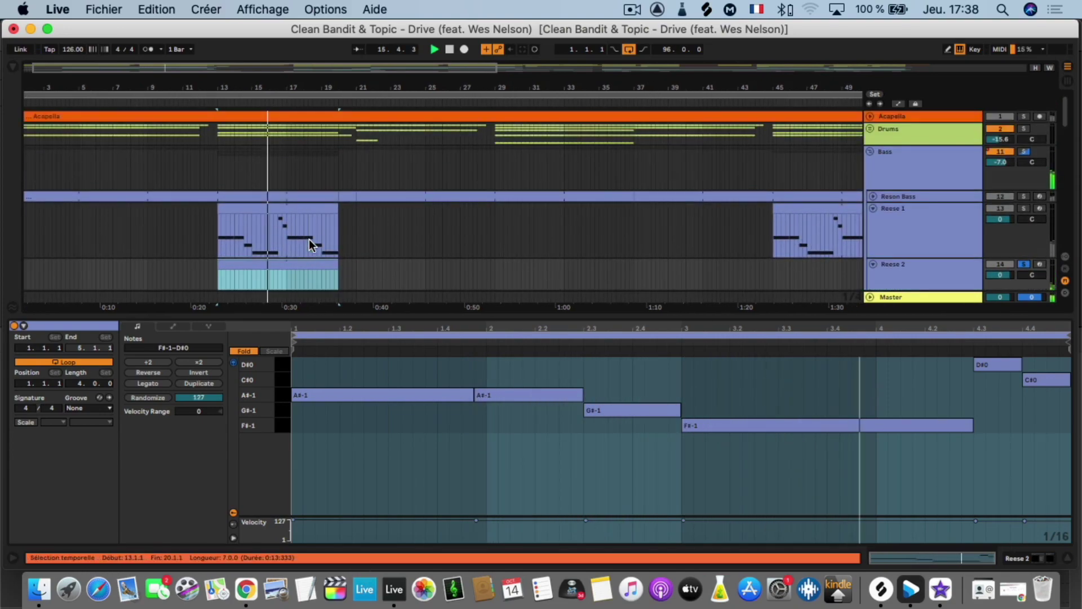
- Add the Reese 1, Harmon 1, Harmon 2, Brass Synth and Square tracks to the solo selection
{"action": "left_click", "coordinate": [1026, 208]}
{"action": "scroll", "coordinate": [636, 214], "scroll_direction": "down", "scroll_amount": 5}
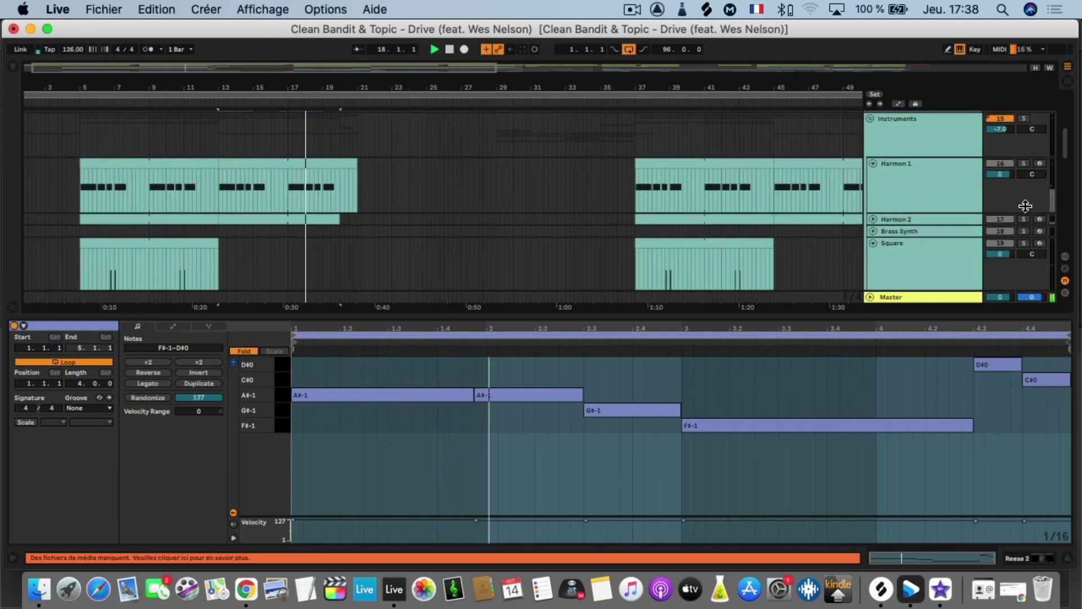
{"action": "left_click", "coordinate": [1025, 164]}
{"action": "left_click", "coordinate": [1025, 219]}
{"action": "left_click", "coordinate": [1024, 231]}
{"action": "left_click", "coordinate": [1021, 243]}
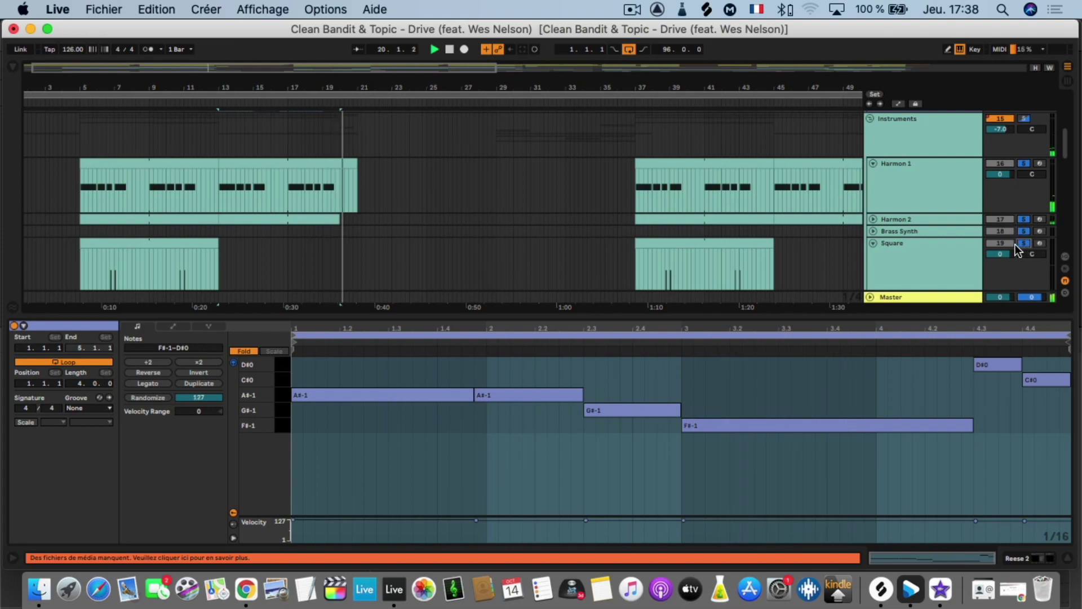
- Play the soloed bass and instrument tracks from bar 16, showing Harmon 1's notes and looking through the instrument tracks
{"action": "scroll", "coordinate": [889, 236], "scroll_direction": "down", "scroll_amount": 5}
{"action": "scroll", "coordinate": [814, 238], "scroll_direction": "up", "scroll_amount": 4}
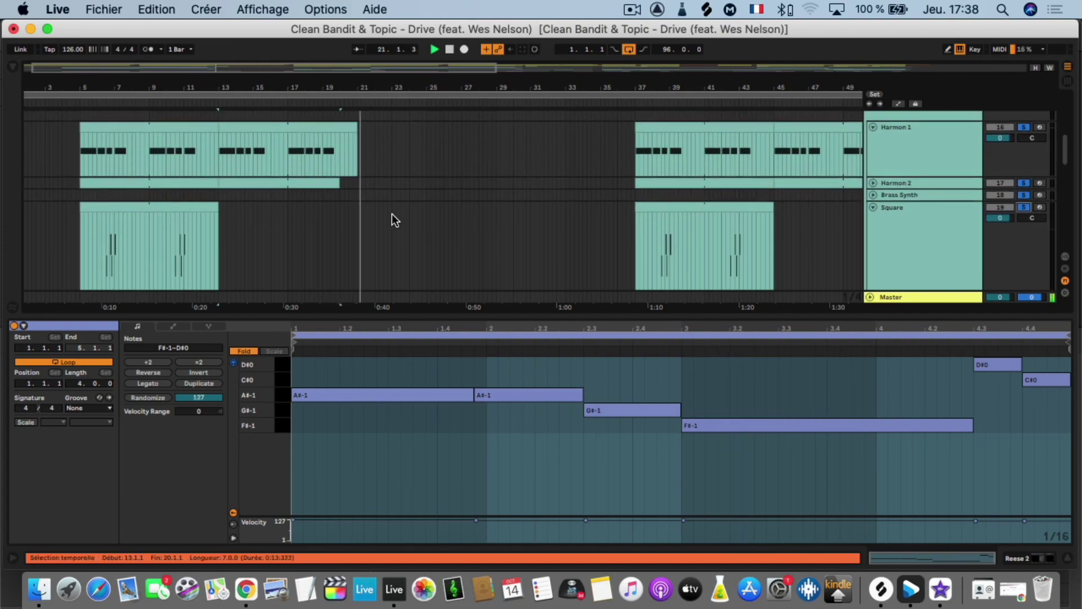
{"action": "left_click", "coordinate": [272, 161]}
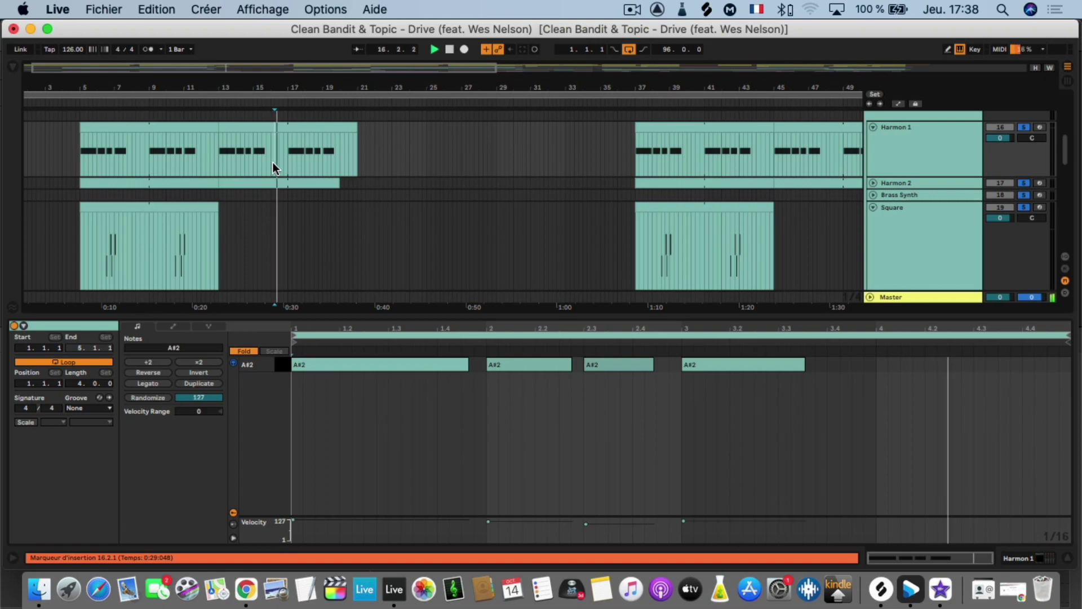
{"action": "scroll", "coordinate": [300, 171], "scroll_direction": "down", "scroll_amount": 3}
{"action": "scroll", "coordinate": [300, 171], "scroll_direction": "up", "scroll_amount": 4}
{"action": "scroll", "coordinate": [279, 172], "scroll_direction": "down", "scroll_amount": 4}
{"action": "scroll", "coordinate": [270, 190], "scroll_direction": "up", "scroll_amount": 4}
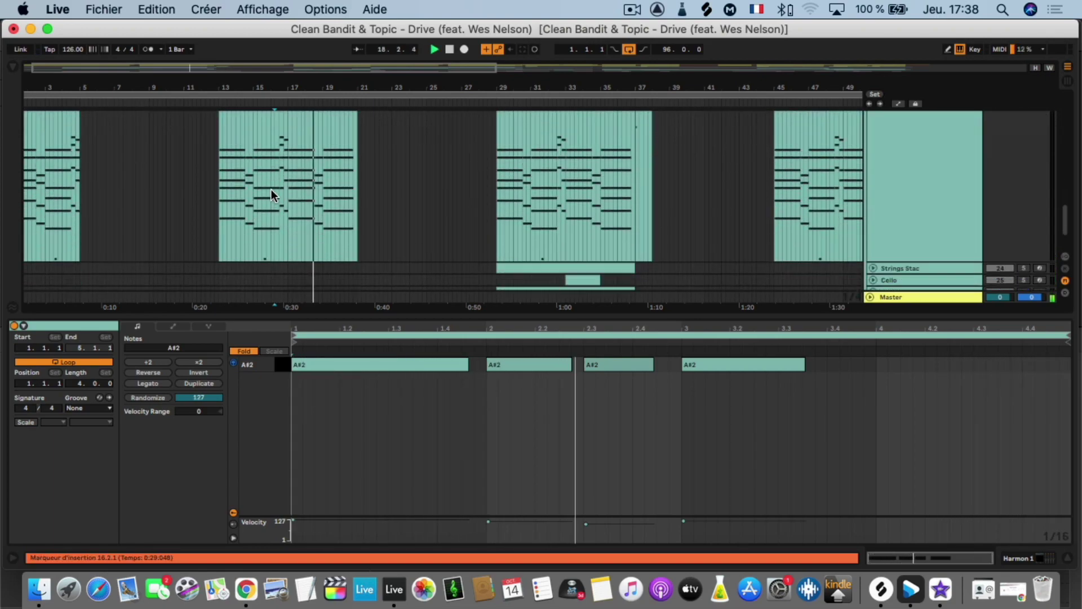
{"action": "scroll", "coordinate": [280, 190], "scroll_direction": "up", "scroll_amount": 2}
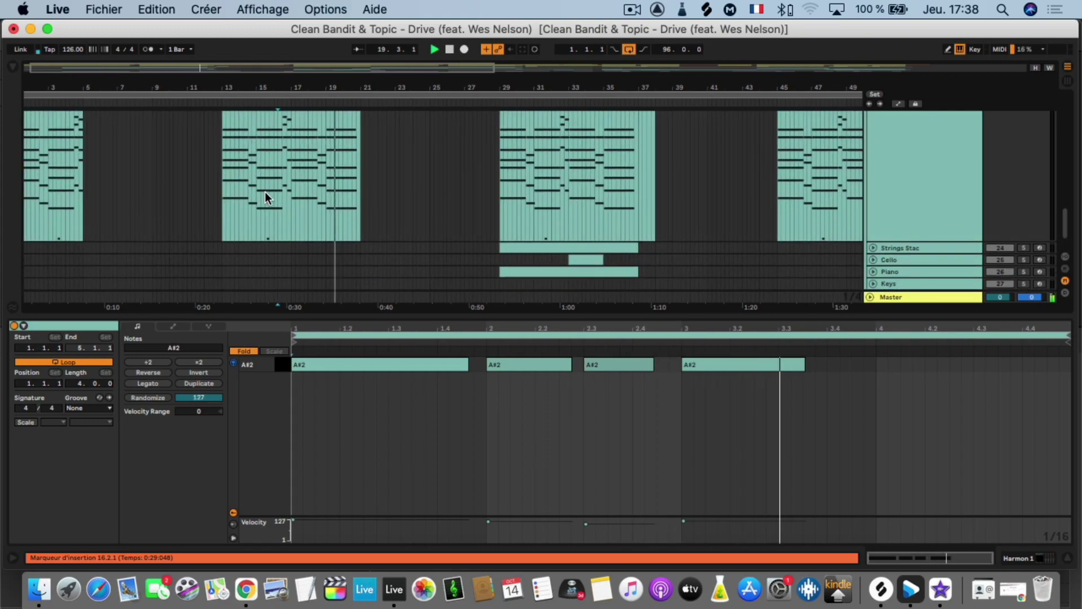
{"action": "scroll", "coordinate": [313, 184], "scroll_direction": "up", "scroll_amount": 6}
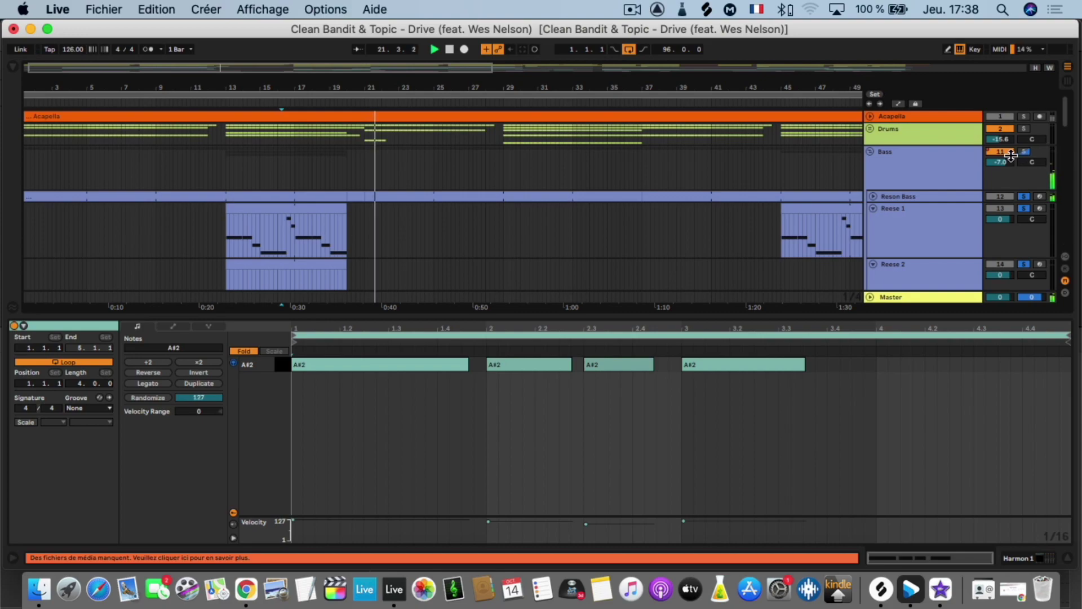
- Fold the Bass group, unfold the Drums group, and play the soloed Kick track from its first clip
{"action": "left_click", "coordinate": [870, 151]}
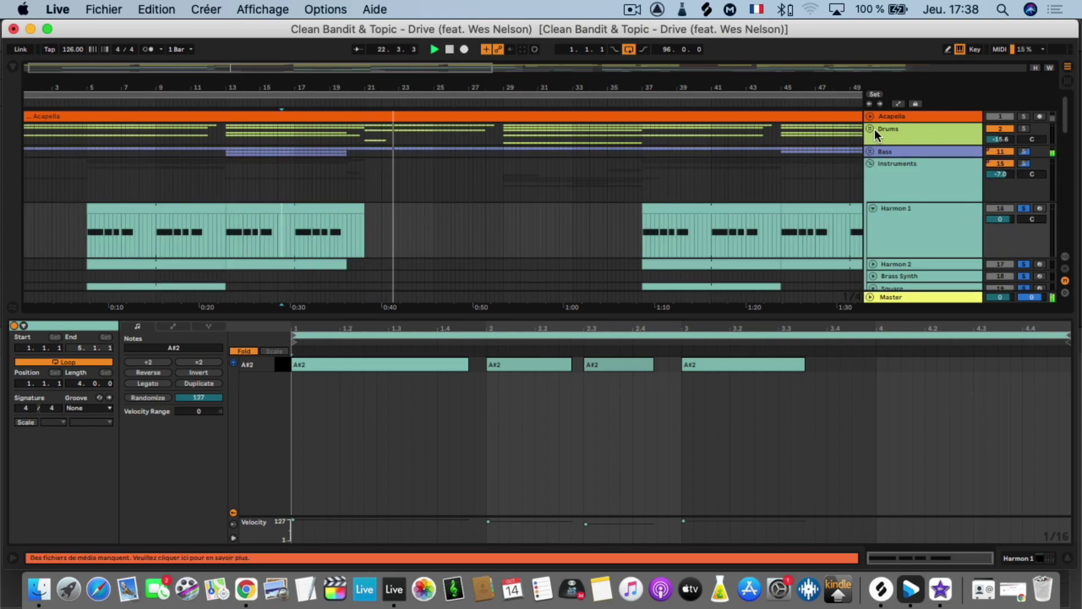
{"action": "left_click", "coordinate": [870, 129]}
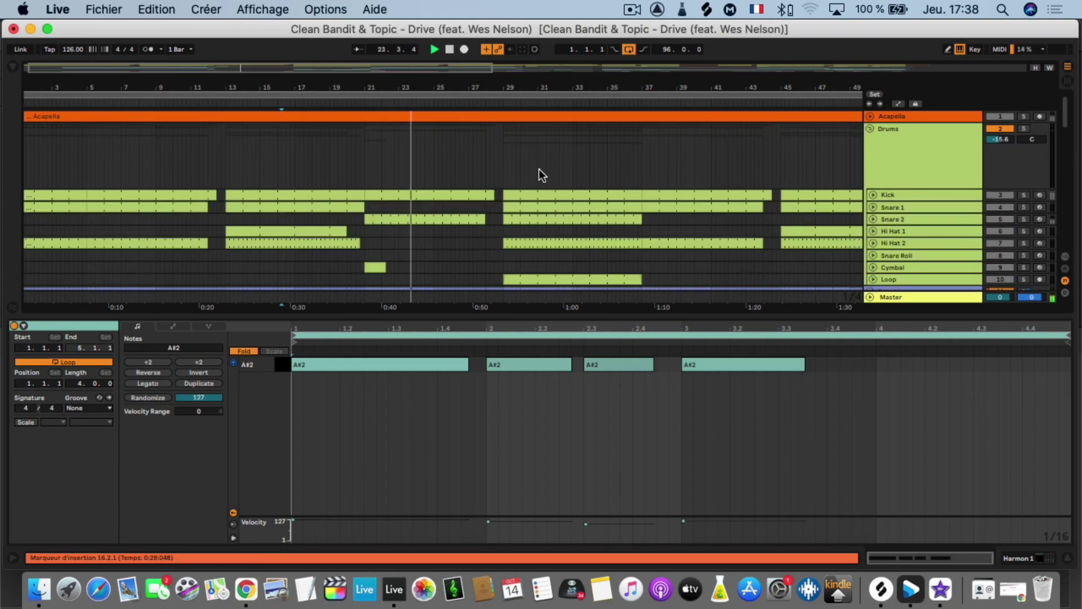
{"action": "left_click", "coordinate": [197, 193]}
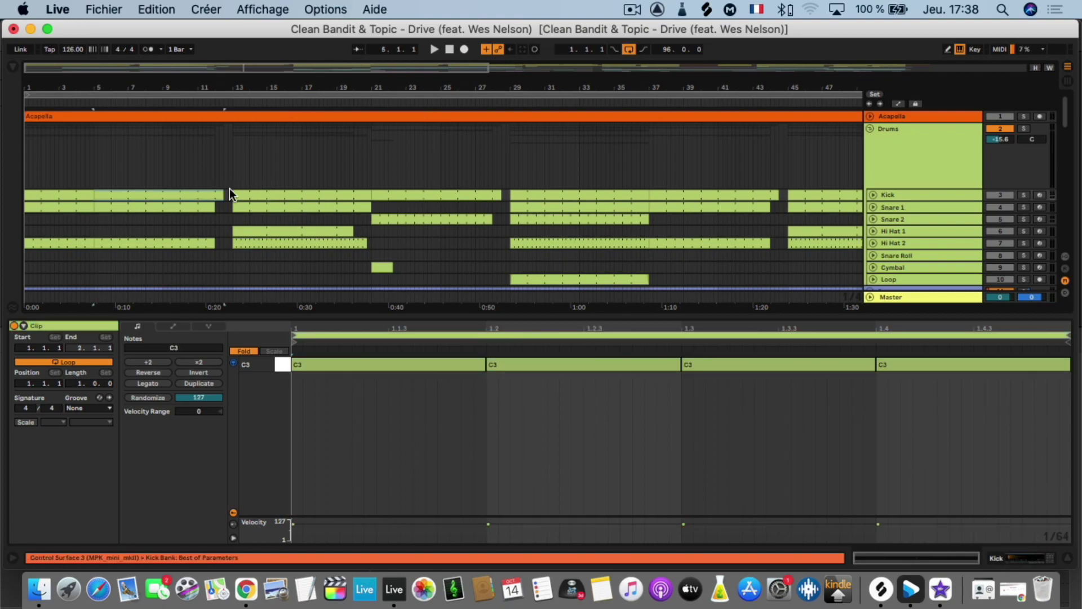
{"action": "left_click", "coordinate": [1023, 195]}
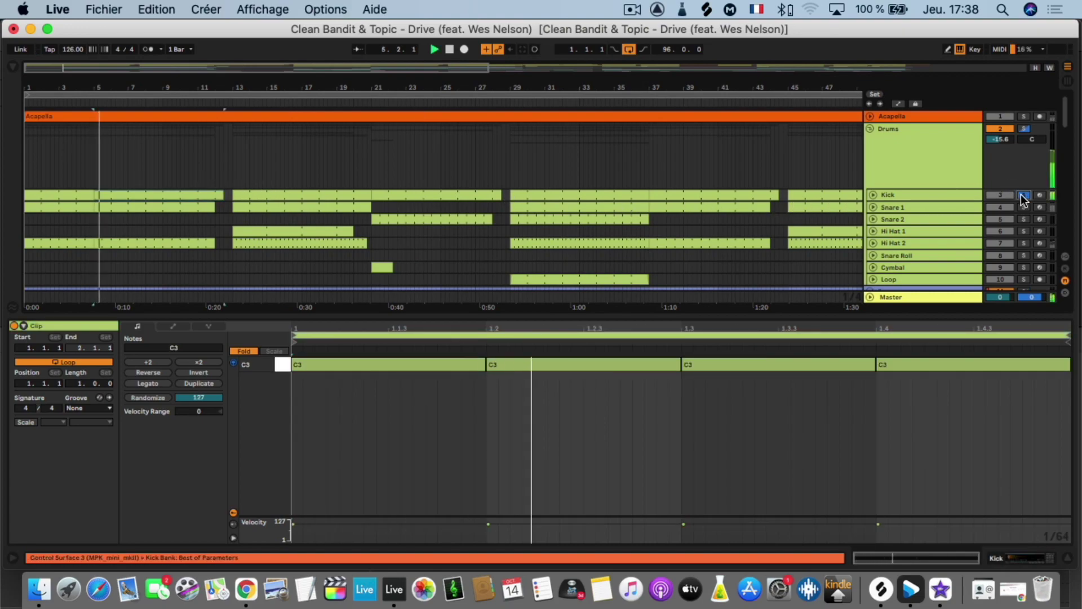
{"action": "left_click", "coordinate": [63, 198]}
{"action": "key", "text": "space"}
{"action": "key", "text": "space"}
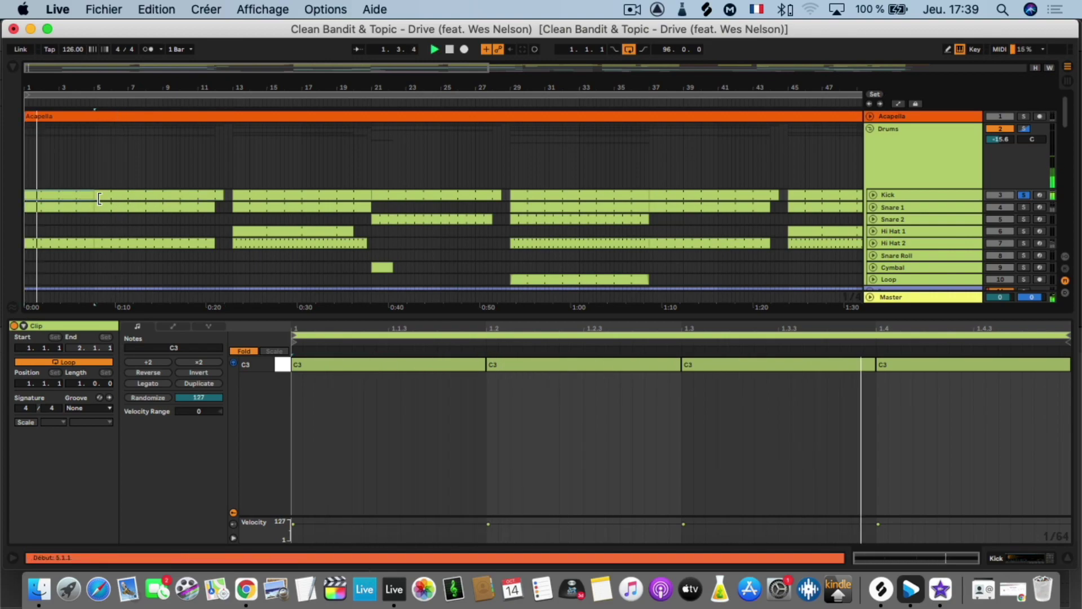
- View the device chains of the Kick, Master and Drums tracks while the soloed kick plays from bar 1
{"action": "left_click", "coordinate": [1068, 558]}
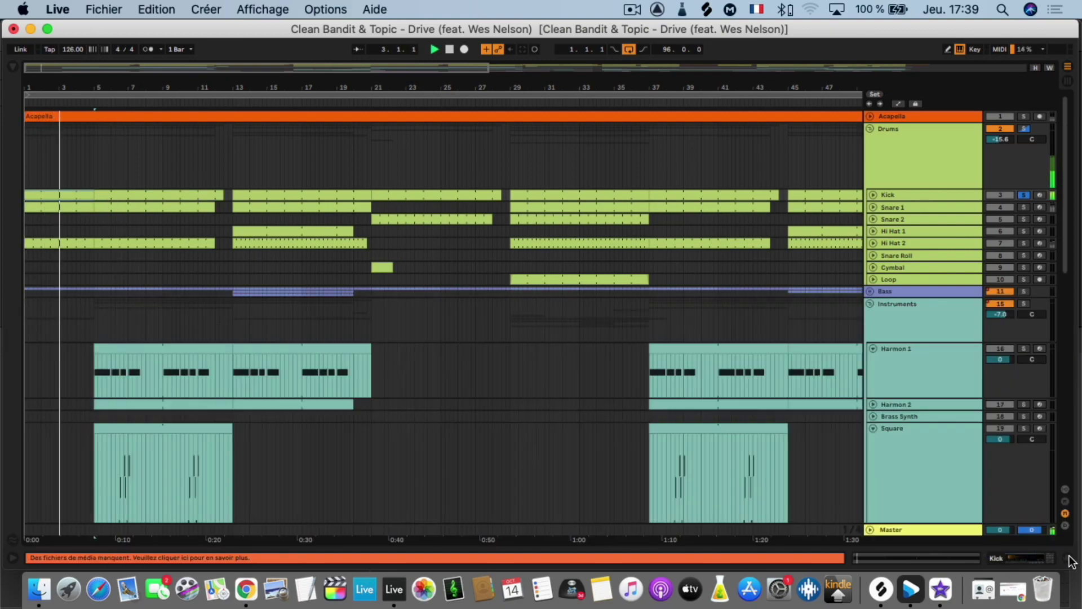
{"action": "double_click", "coordinate": [916, 195]}
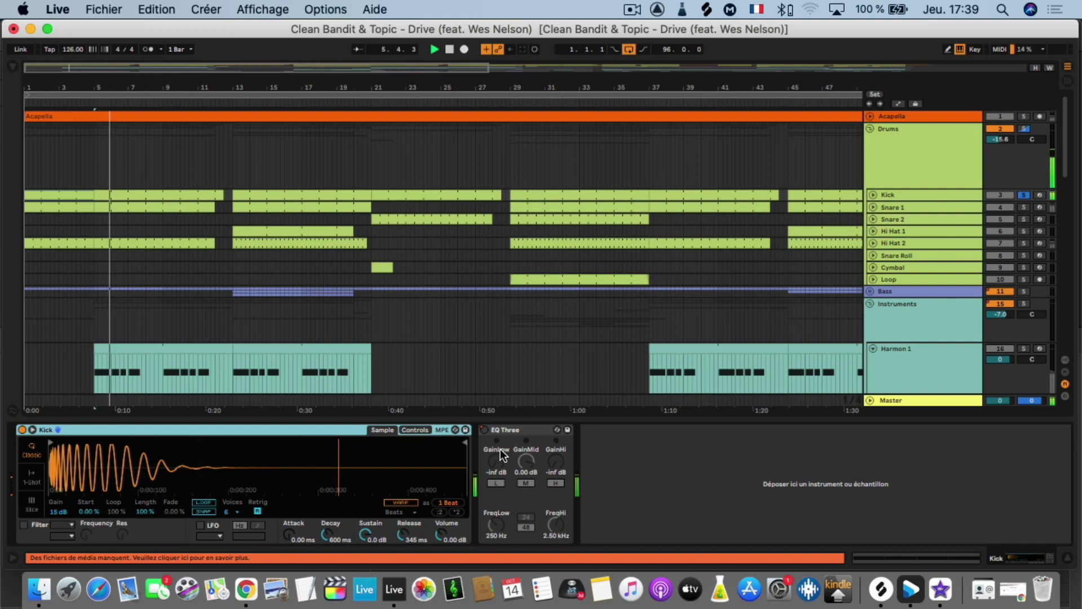
{"action": "left_click", "coordinate": [894, 398]}
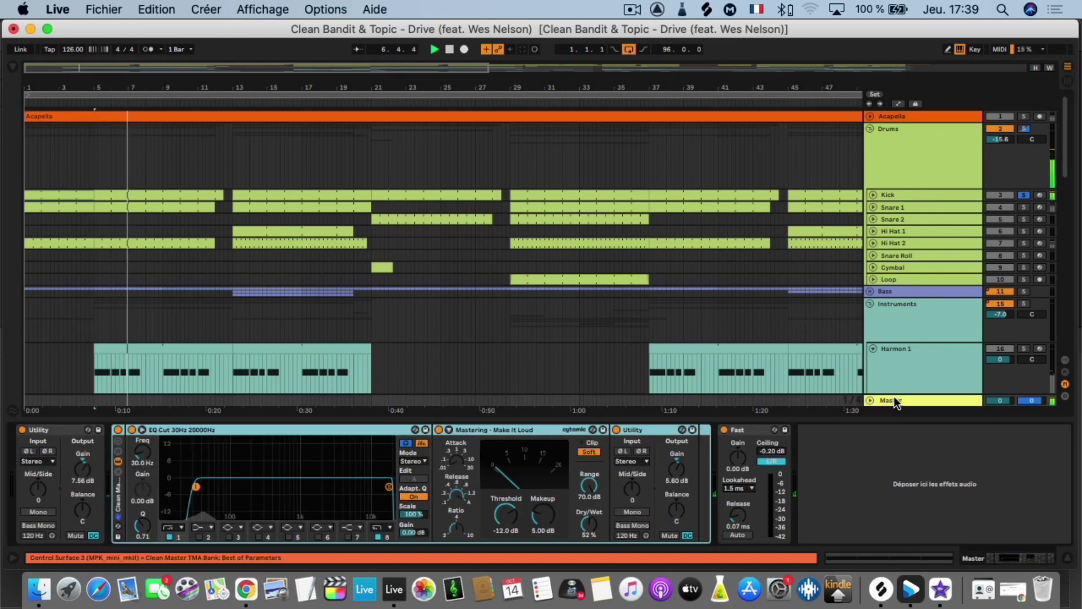
{"action": "key", "text": "Home"}
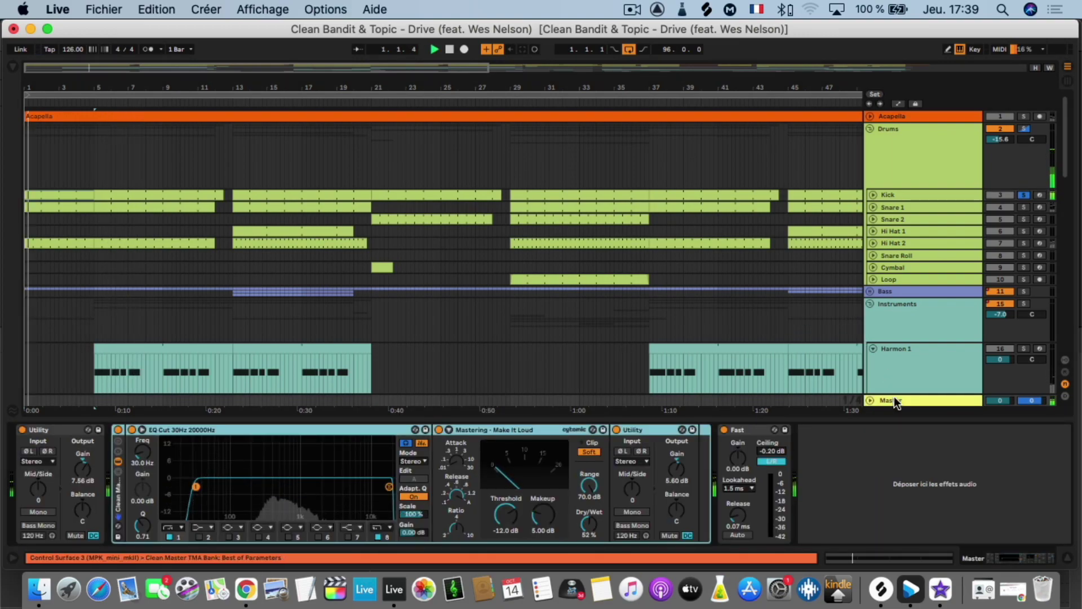
{"action": "left_click", "coordinate": [922, 130]}
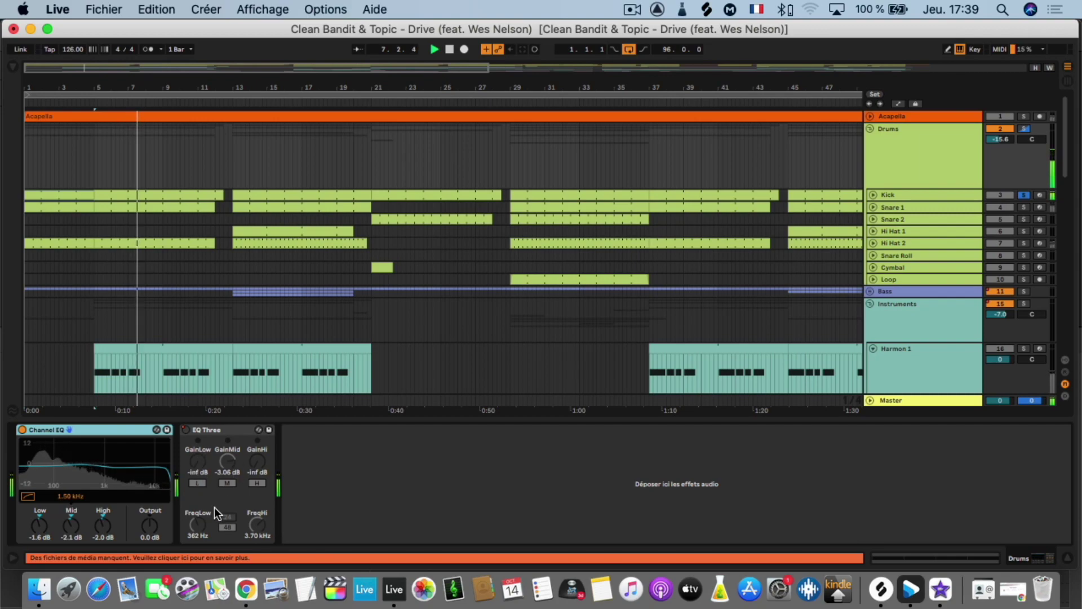
- Solo and play the Snare 1 track, and compare the first Kick clip's MIDI notes with the first Snare 1 clip's
{"action": "left_click", "coordinate": [1024, 208]}
{"action": "key", "text": "space"}
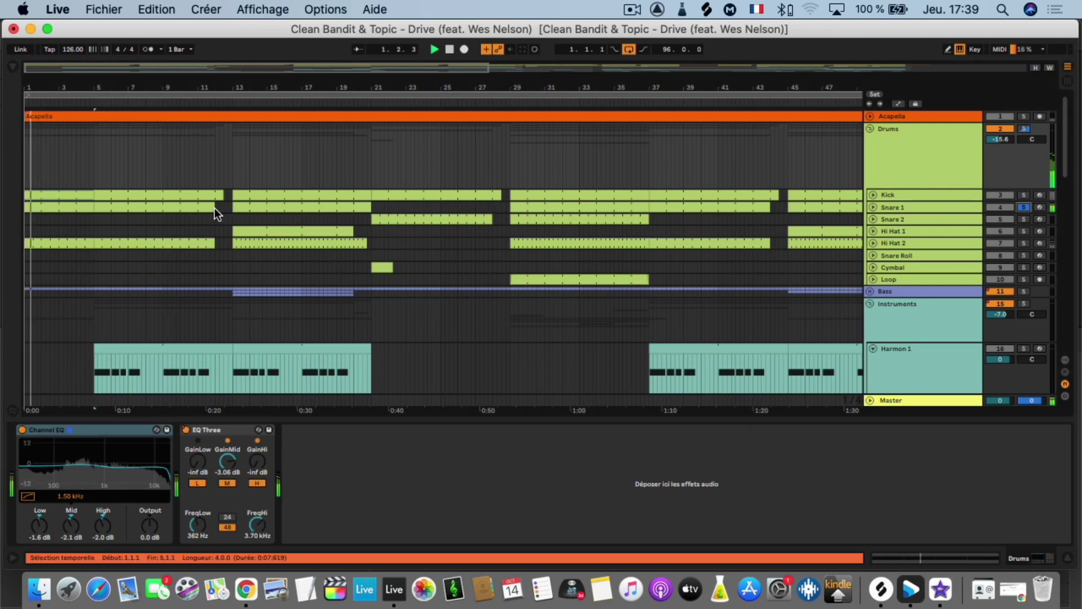
{"action": "double_click", "coordinate": [57, 195]}
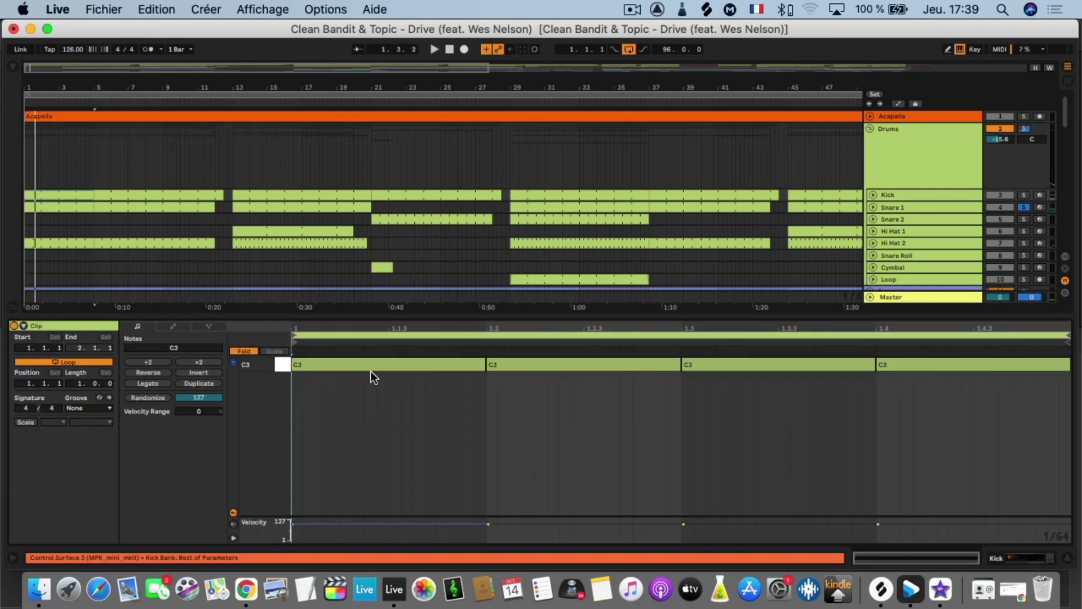
{"action": "left_click", "coordinate": [1065, 557]}
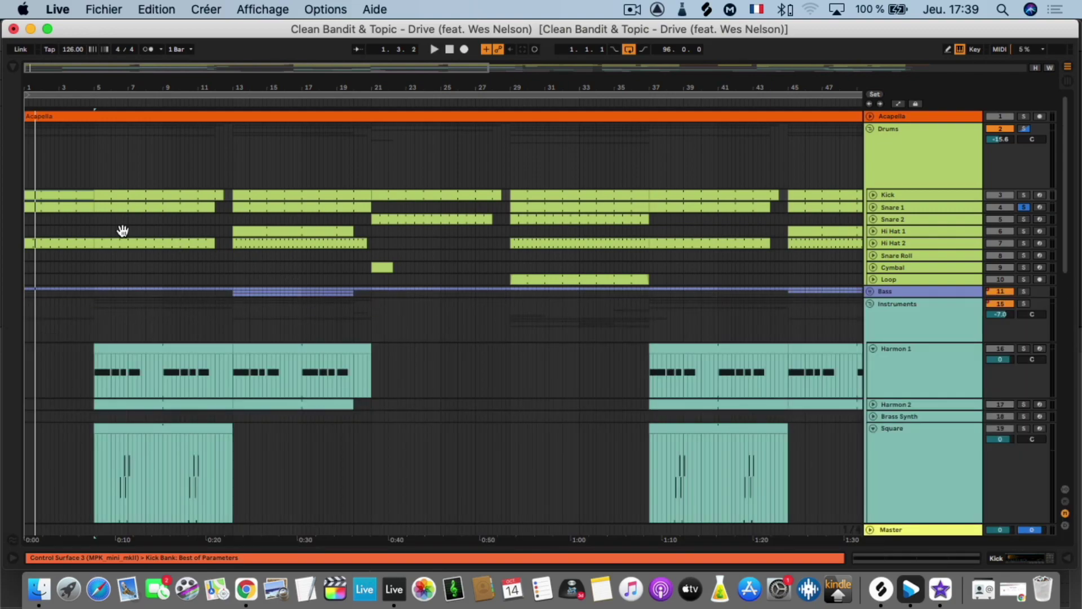
{"action": "double_click", "coordinate": [50, 210]}
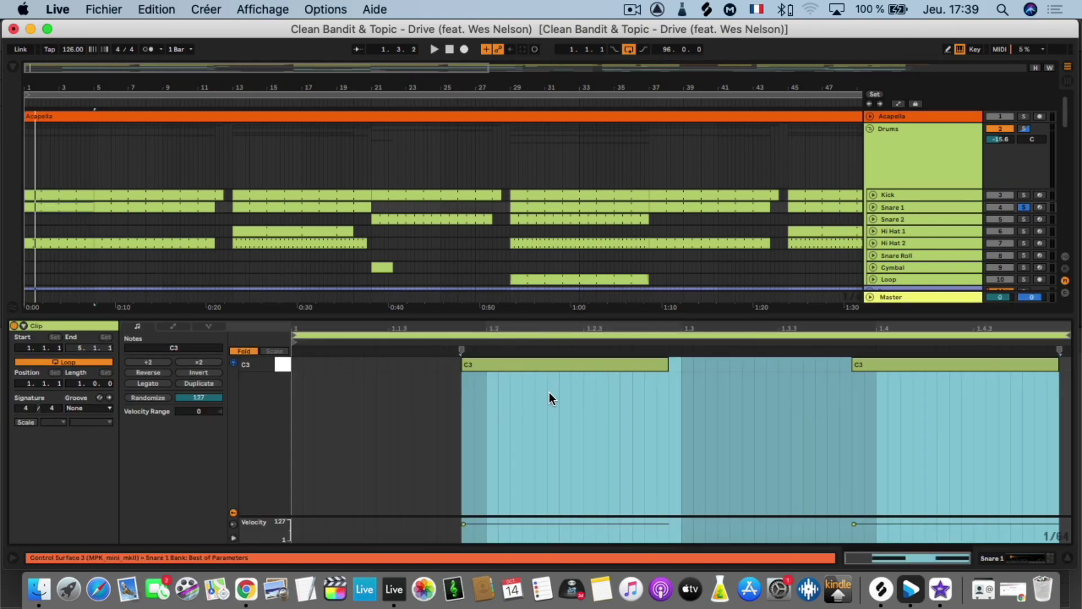
{"action": "key", "text": "space"}
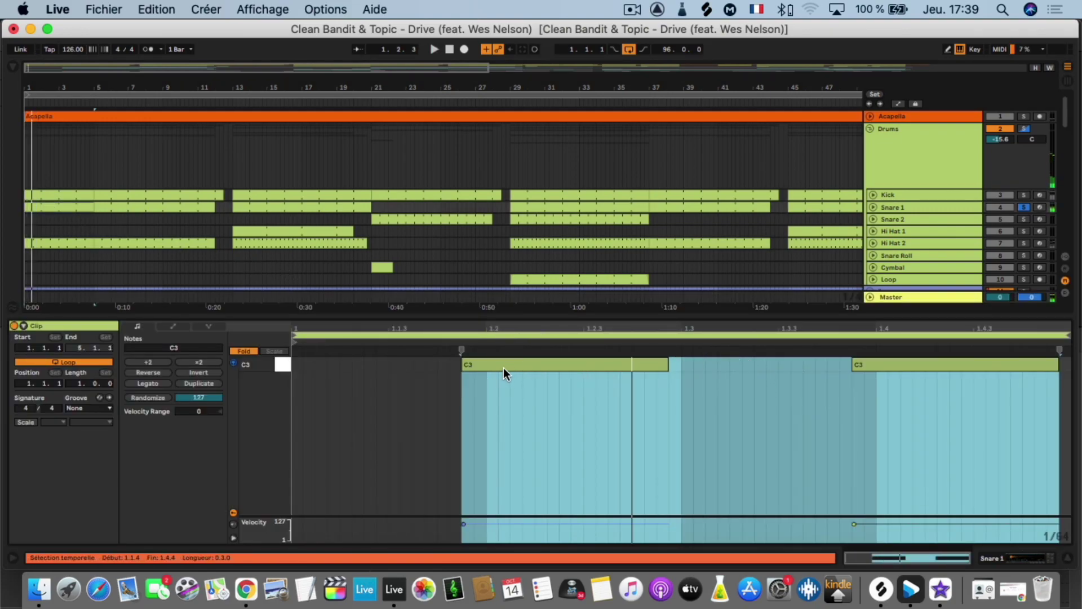
- Try shifting both Snare 1 C3 notes onto beats 2 and 4, and play Snare 1 with the Kick soloed too
{"action": "left_click_drag", "start_coordinate": [542, 393], "coordinate": [929, 345]}
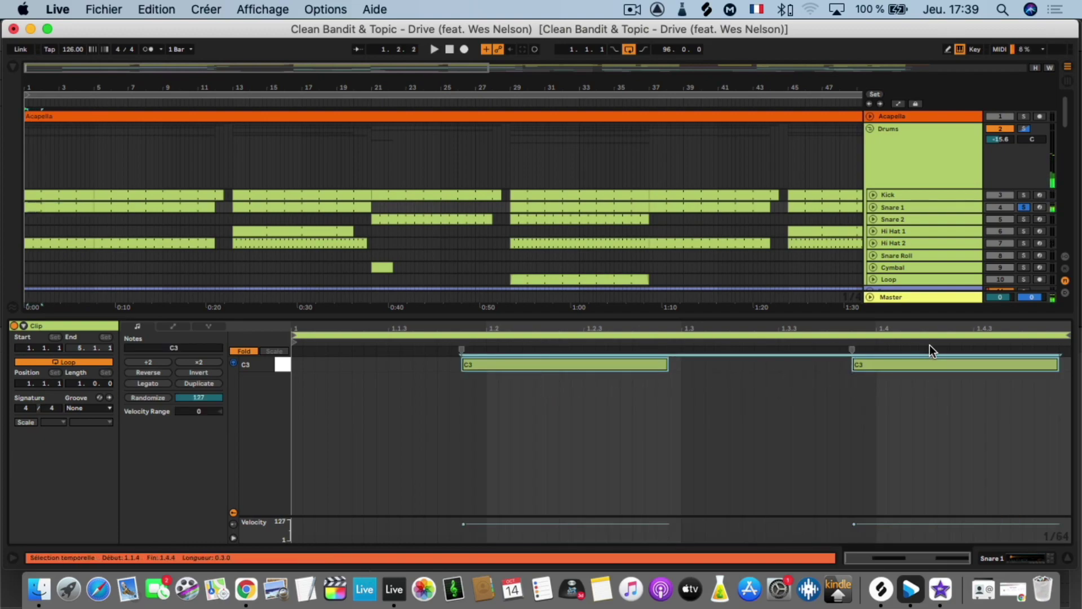
{"action": "key", "text": "space"}
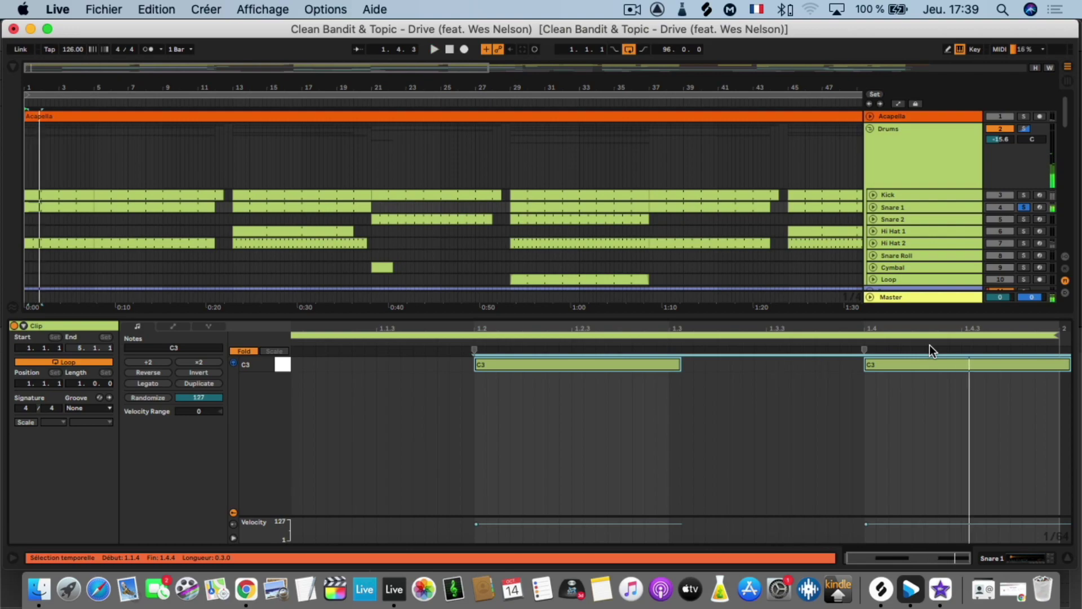
{"action": "left_click", "coordinate": [1023, 195]}
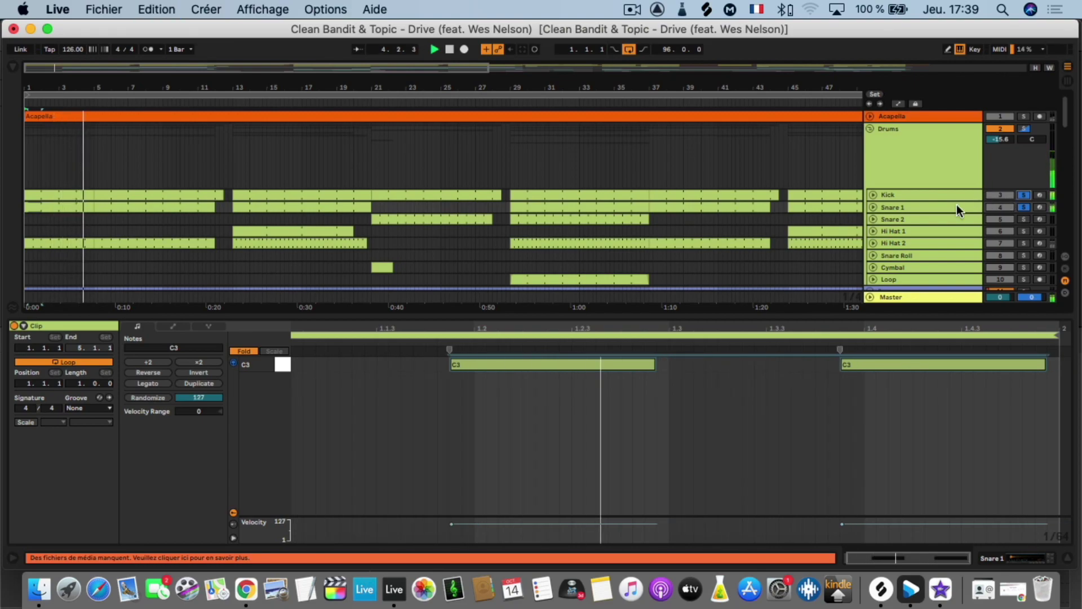
- Solo the Hi Hat 2 track and play it with its clip's MIDI notes shown
{"action": "left_click", "coordinate": [1023, 219]}
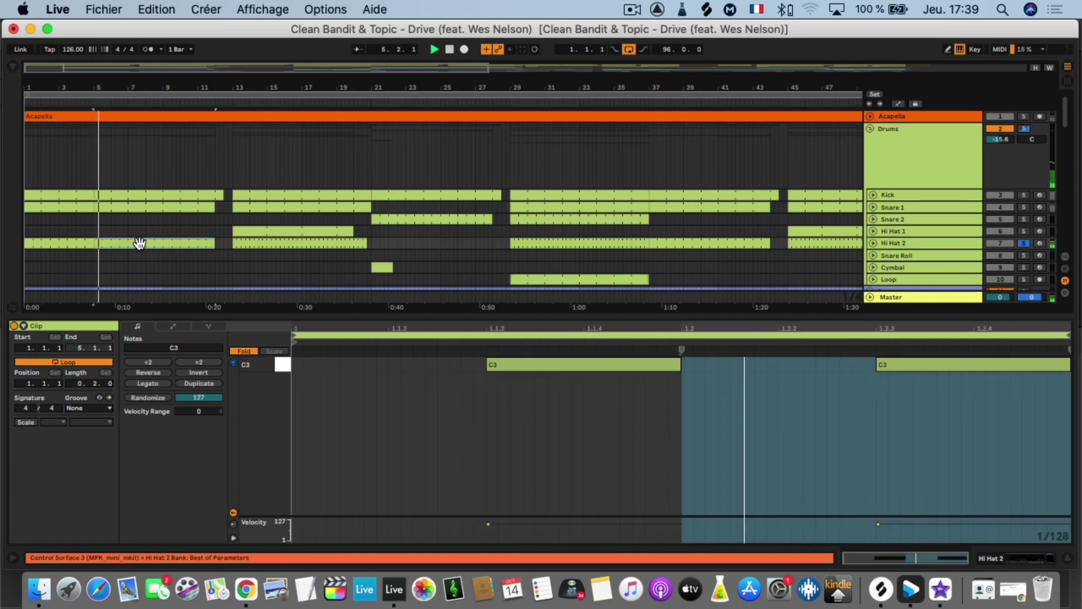
{"action": "left_click", "coordinate": [68, 248]}
{"action": "left_click", "coordinate": [70, 243]}
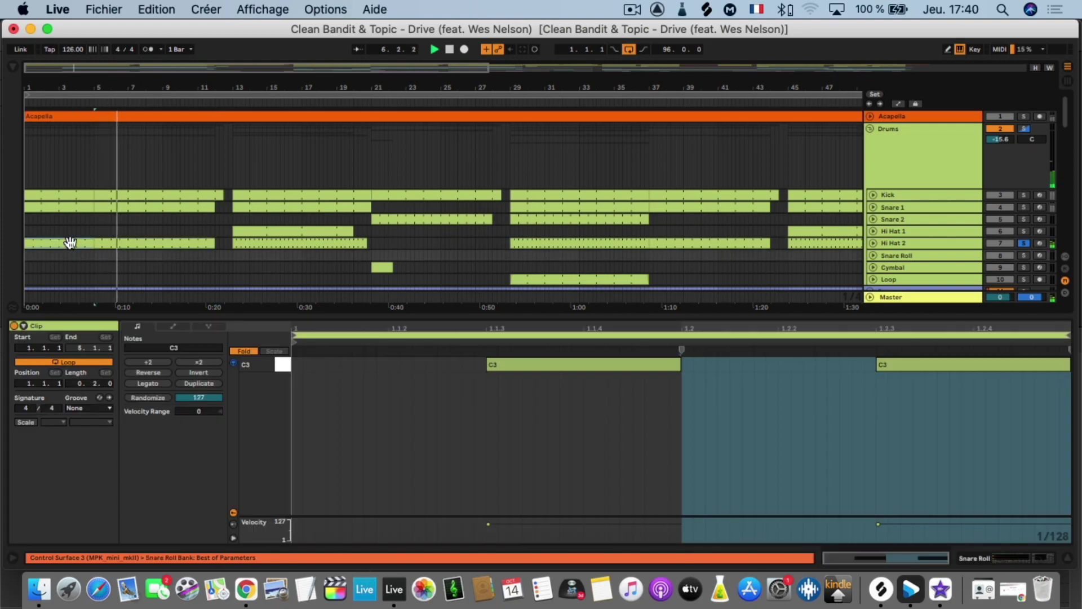
{"action": "key", "text": "space"}
{"action": "key", "text": "space"}
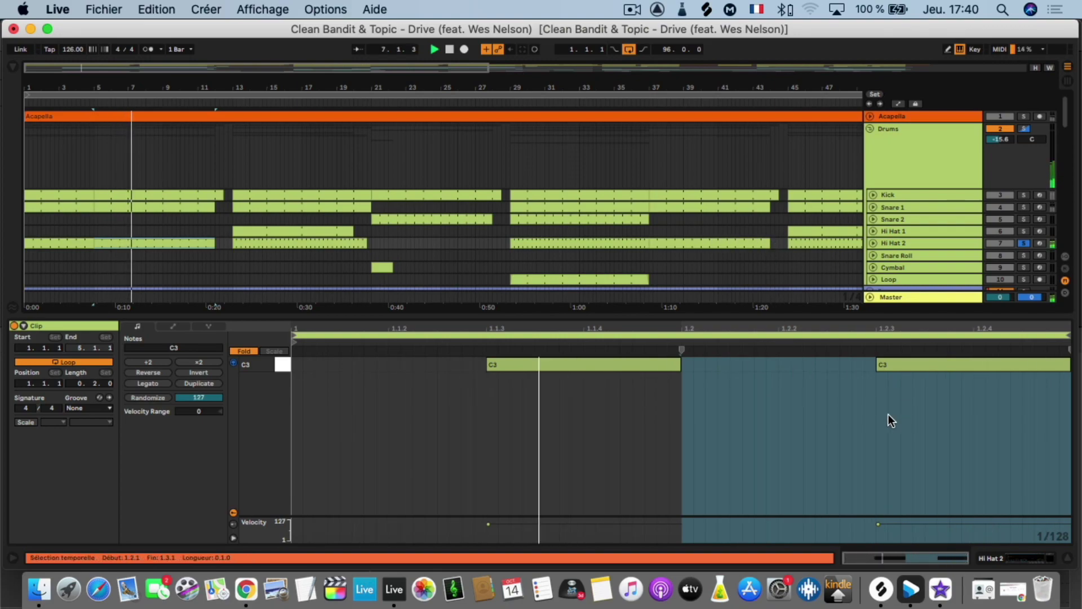
- Play the whole Drums group with Hi Hat 2 unsoloed, and solo Snare 1 with its devices shown
{"action": "left_click", "coordinate": [1026, 244]}
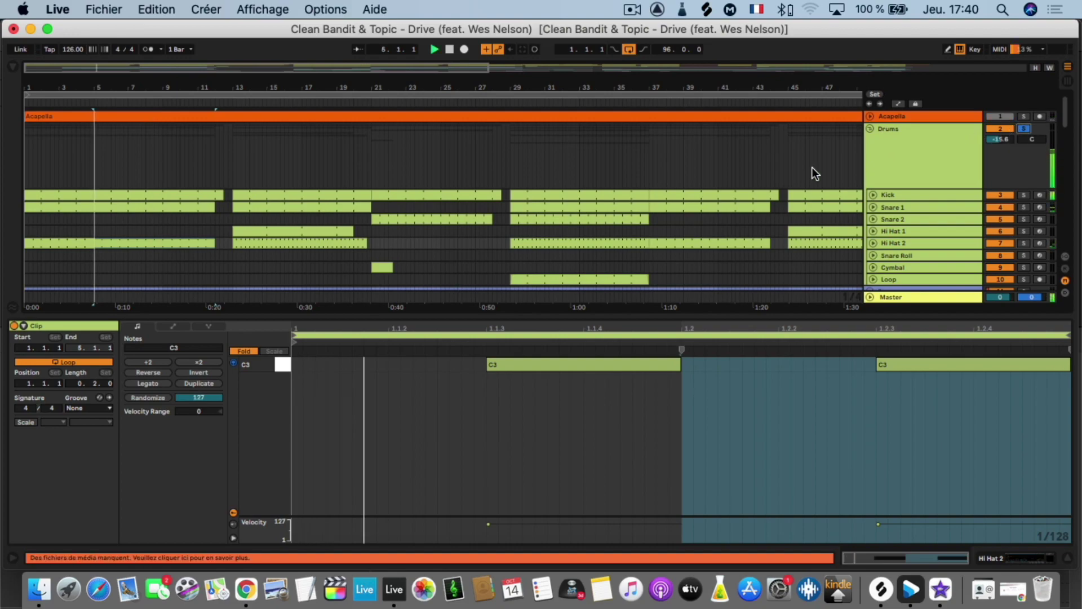
{"action": "scroll", "coordinate": [314, 217], "scroll_direction": "down", "scroll_amount": 4}
{"action": "scroll", "coordinate": [314, 214], "scroll_direction": "up", "scroll_amount": 3}
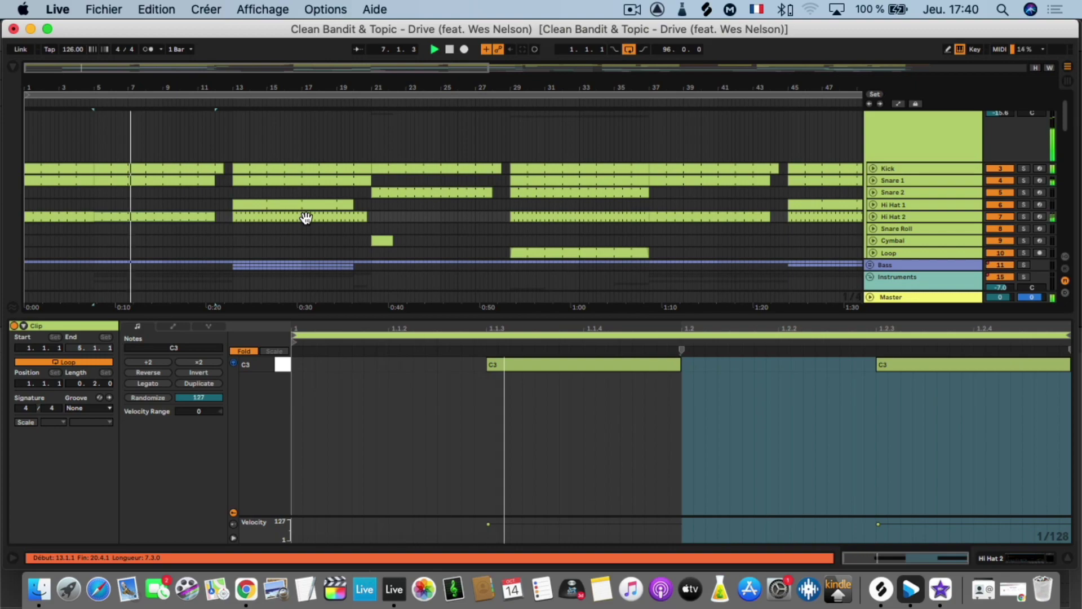
{"action": "left_click", "coordinate": [1026, 179]}
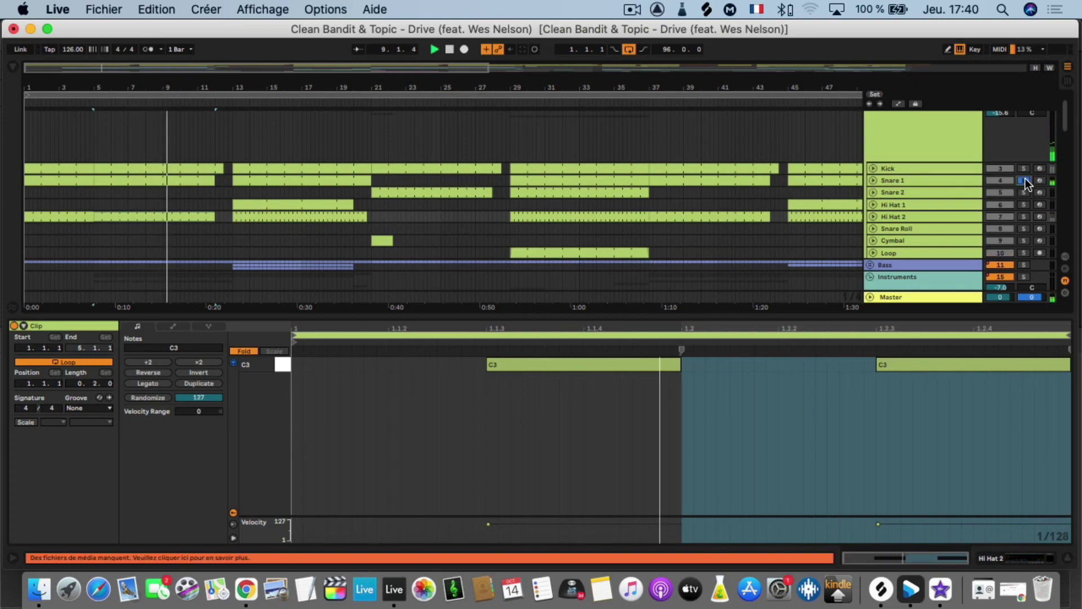
{"action": "left_click", "coordinate": [946, 178]}
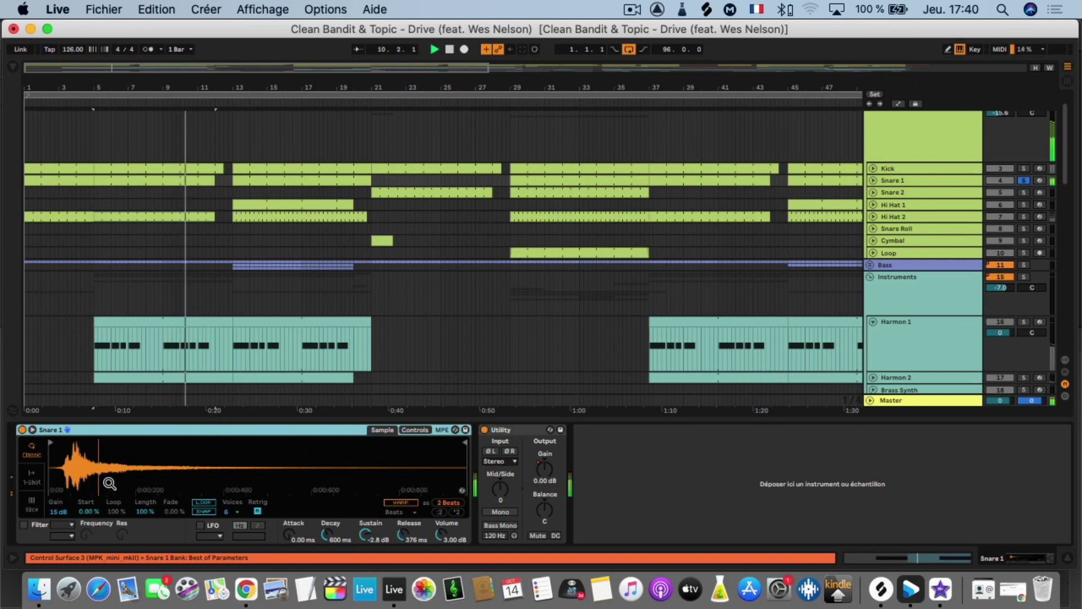
- Reveal the Snare 1 sample in Finder, preview Snare 1.wav, and play the Snare 1 track back in Live
{"action": "right_click", "coordinate": [112, 468]}
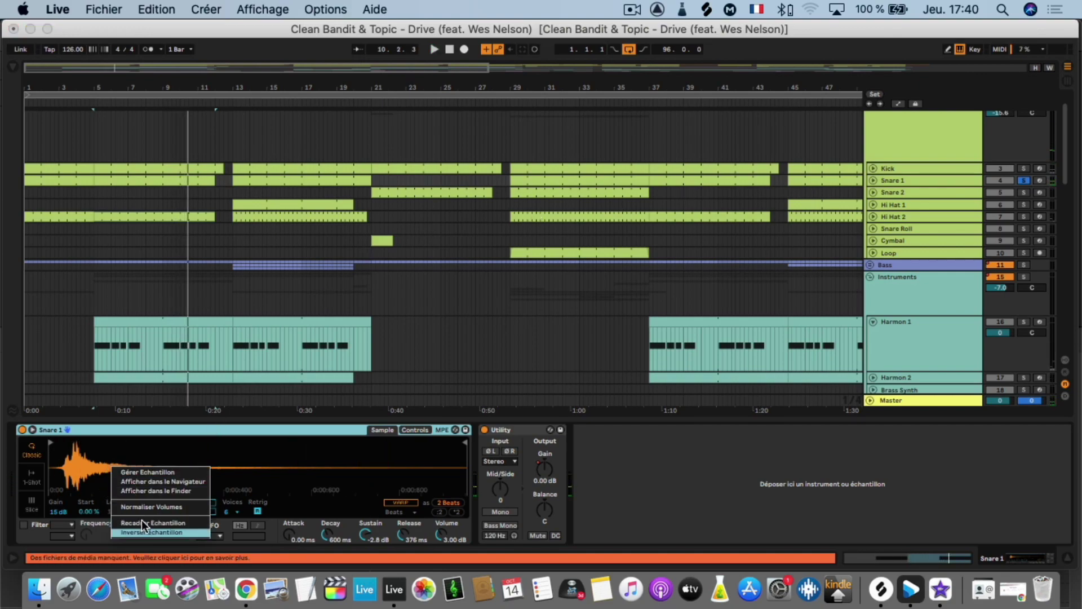
{"action": "left_click", "coordinate": [144, 492]}
{"action": "key", "text": "space"}
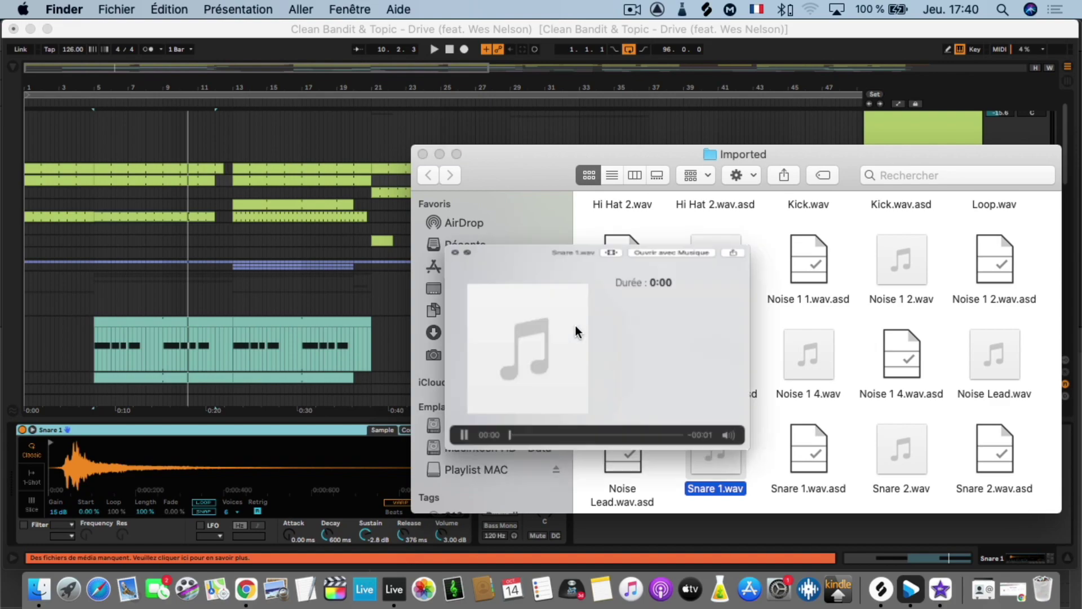
{"action": "key", "text": "space"}
{"action": "key", "text": "space"}
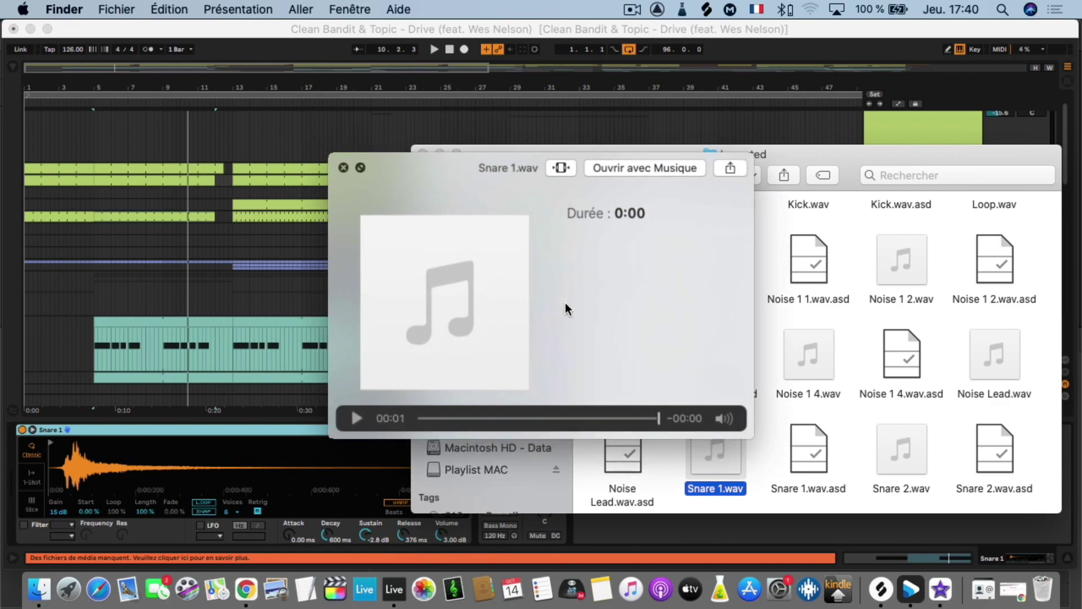
{"action": "key", "text": "space"}
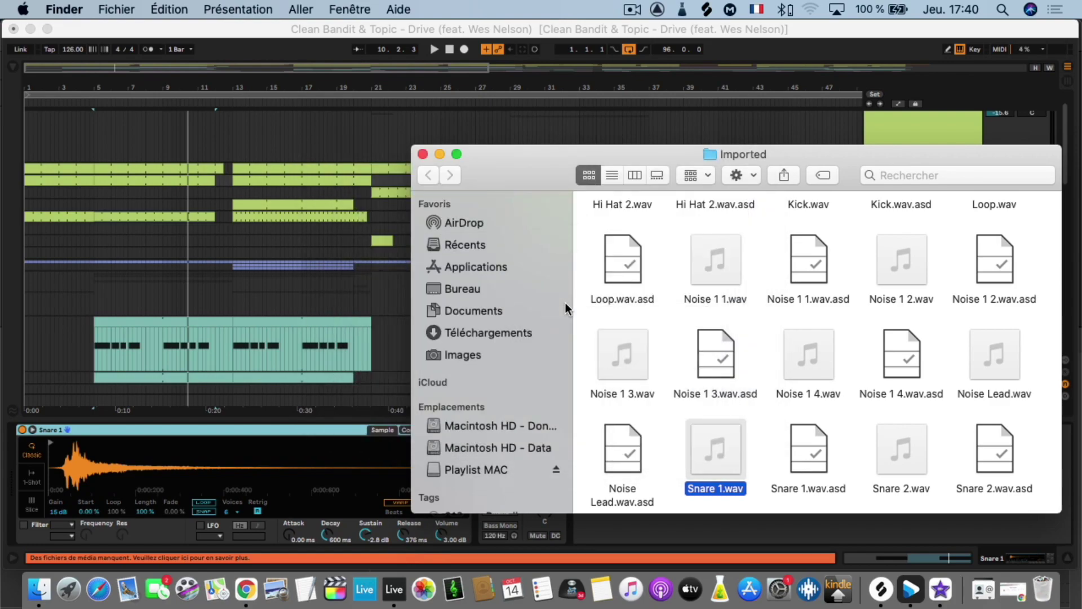
{"action": "left_click", "coordinate": [423, 154]}
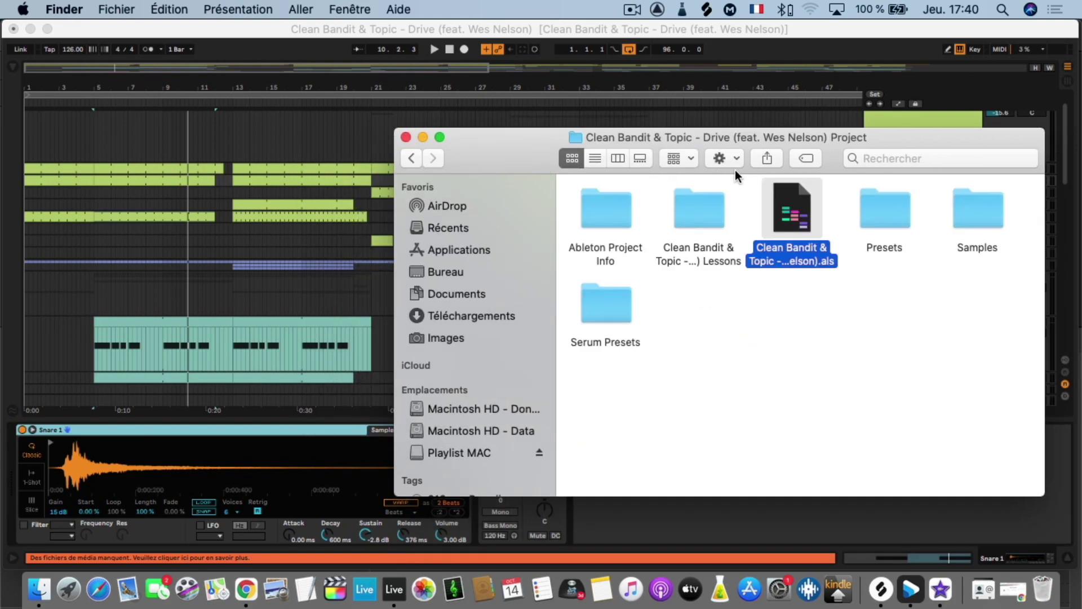
{"action": "left_click", "coordinate": [403, 137]}
{"action": "left_click", "coordinate": [898, 179]}
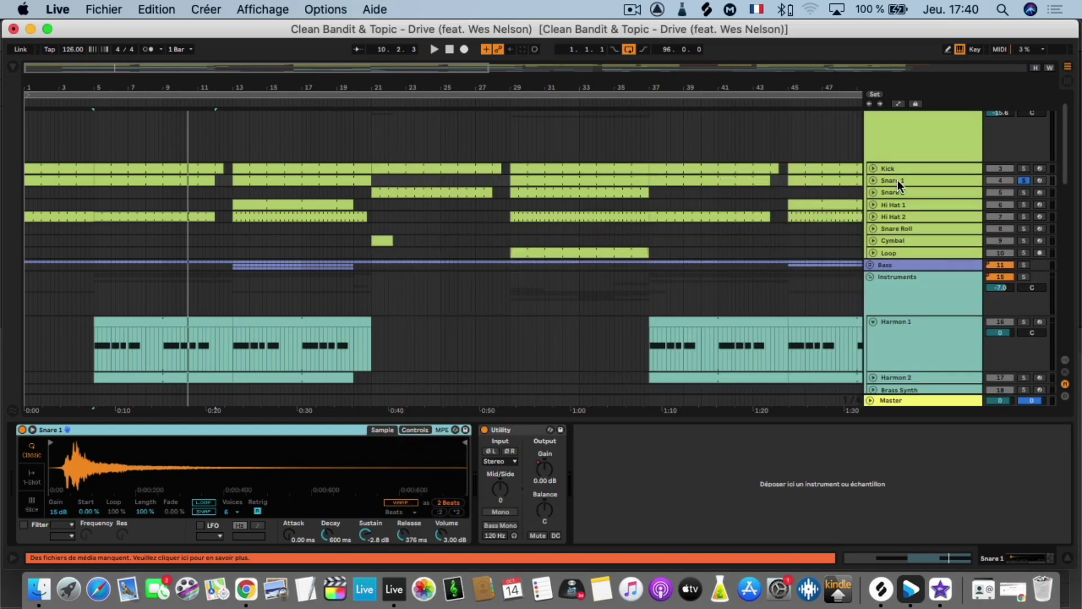
{"action": "key", "text": "space"}
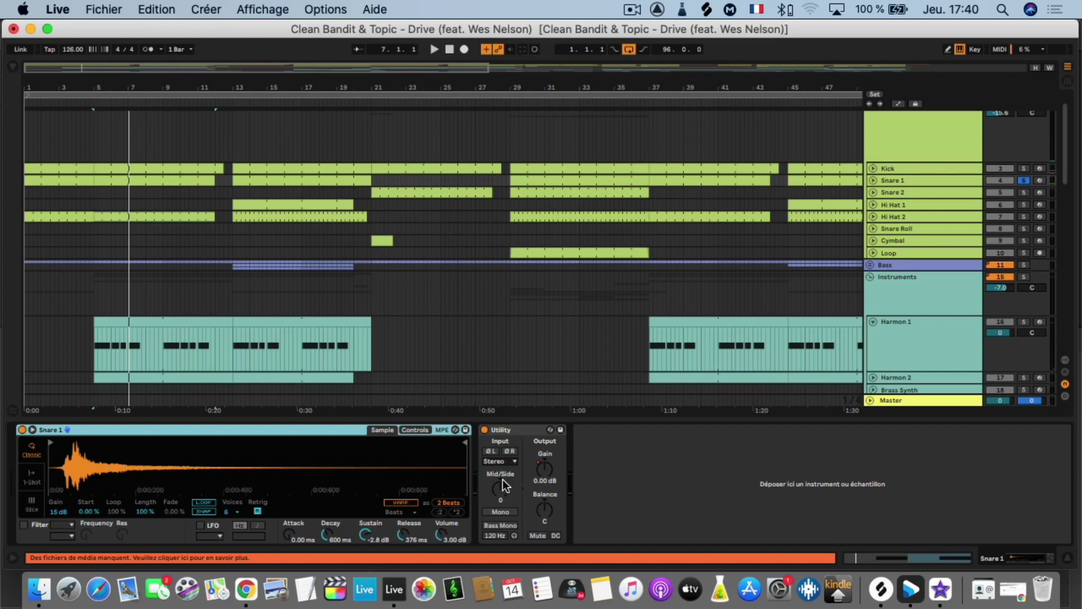
- Show the Kick track's devices, reveal its sample in Finder and preview Kick.wav
{"action": "left_click", "coordinate": [901, 167]}
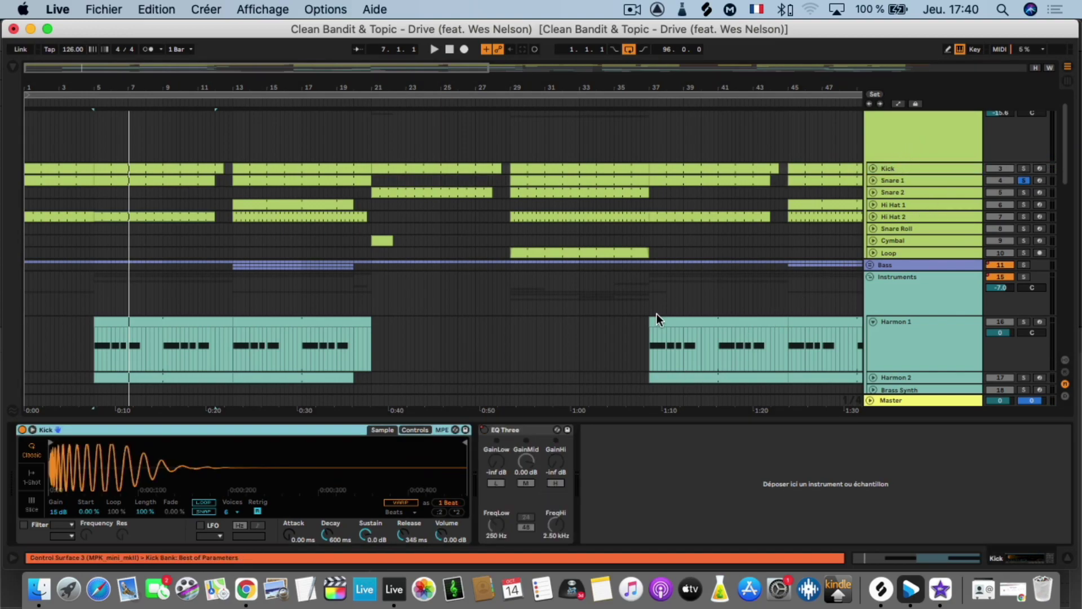
{"action": "right_click", "coordinate": [130, 462]}
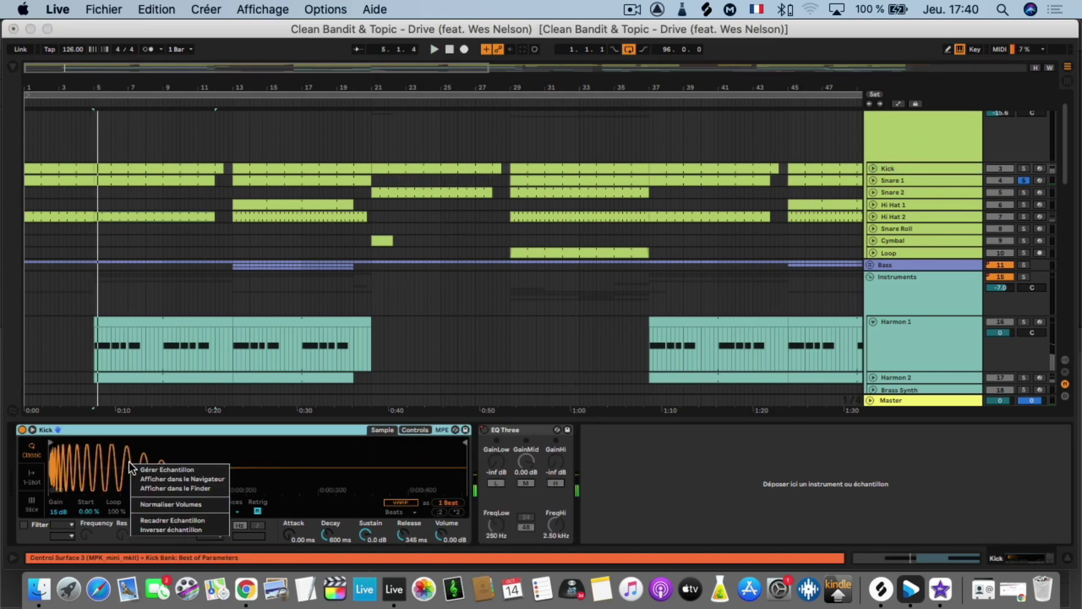
{"action": "left_click", "coordinate": [160, 488]}
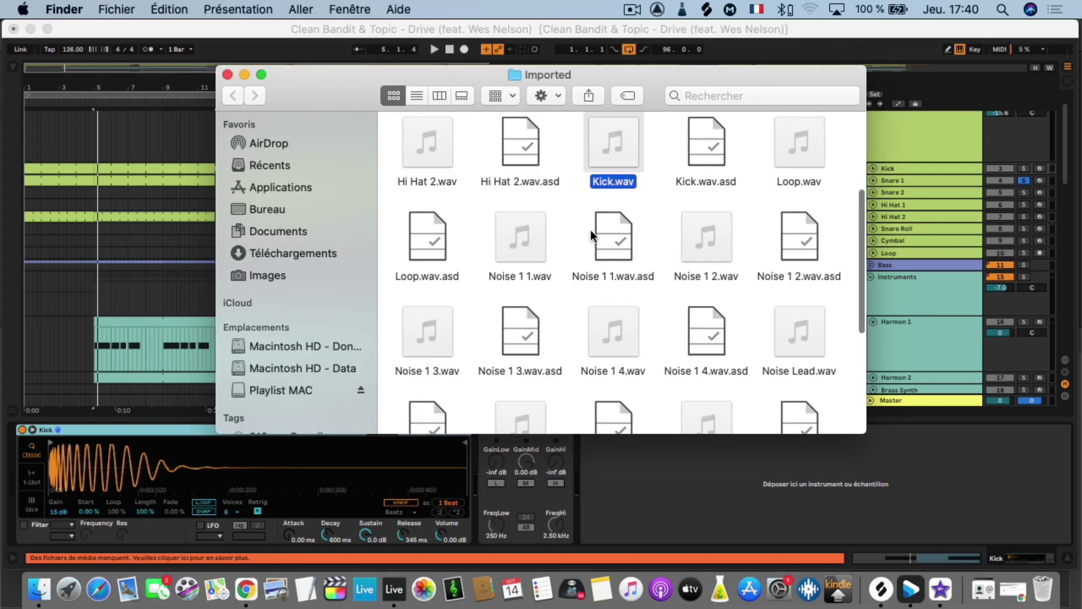
{"action": "key", "text": "space"}
{"action": "key", "text": "space"}
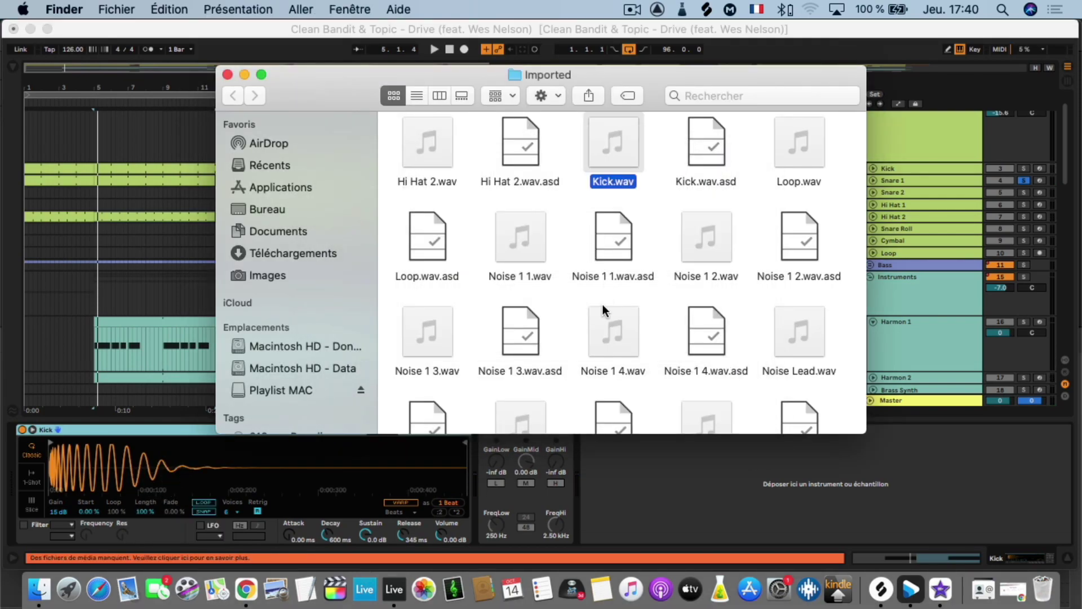
- Preview Noise 1 4.wav and other audio samples while browsing the Imported folder
{"action": "left_click", "coordinate": [613, 331]}
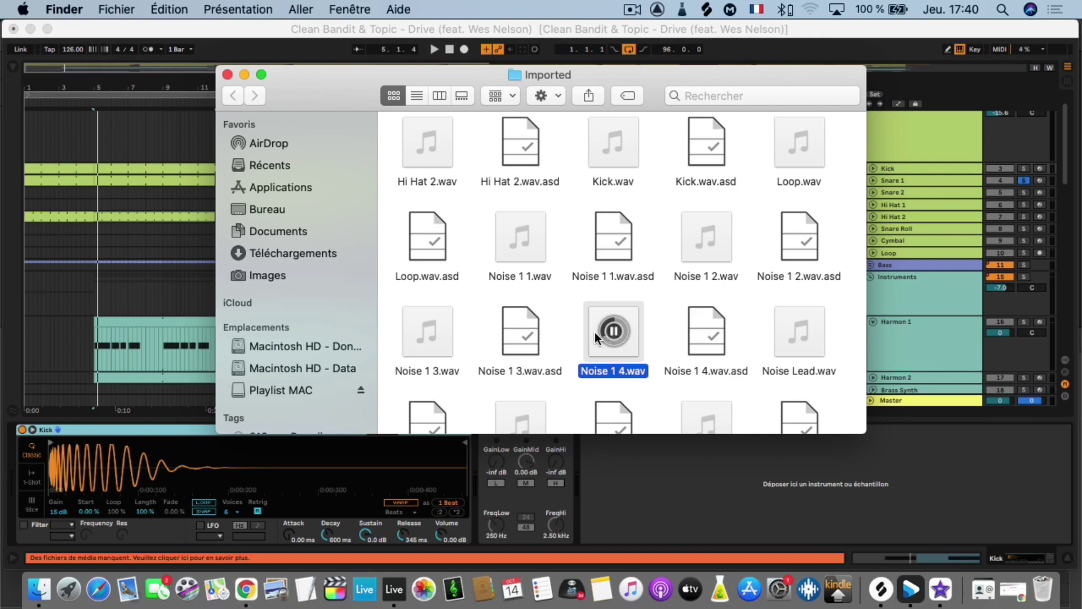
{"action": "scroll", "coordinate": [609, 332], "scroll_direction": "down", "scroll_amount": 3}
{"action": "scroll", "coordinate": [608, 331], "scroll_direction": "up", "scroll_amount": 3}
{"action": "left_click", "coordinate": [447, 163]}
{"action": "key", "text": "space"}
{"action": "key", "text": "Right"}
{"action": "key", "text": "Right"}
{"action": "key", "text": "space"}
{"action": "key", "text": "Down"}
{"action": "key", "text": "Down"}
{"action": "key", "text": "Down"}
{"action": "scroll", "coordinate": [524, 237], "scroll_direction": "down", "scroll_amount": 2}
- Preview the Snare 1.wav and Snare 2.wav samples in the Imported folder
{"action": "left_click", "coordinate": [523, 239]}
{"action": "key", "text": "space"}
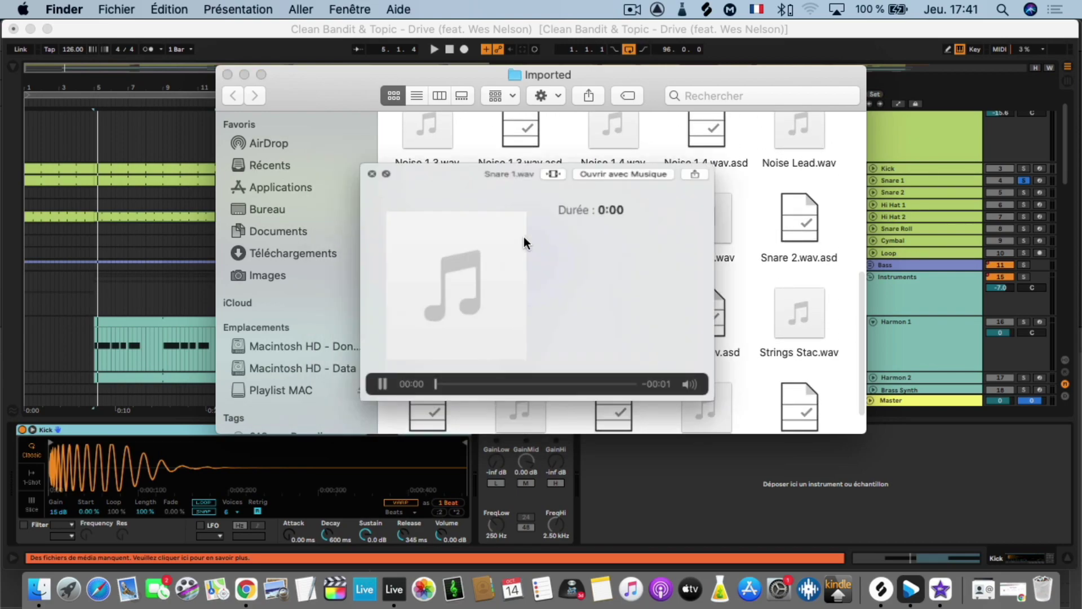
{"action": "key", "text": "Right"}
{"action": "key", "text": "Right"}
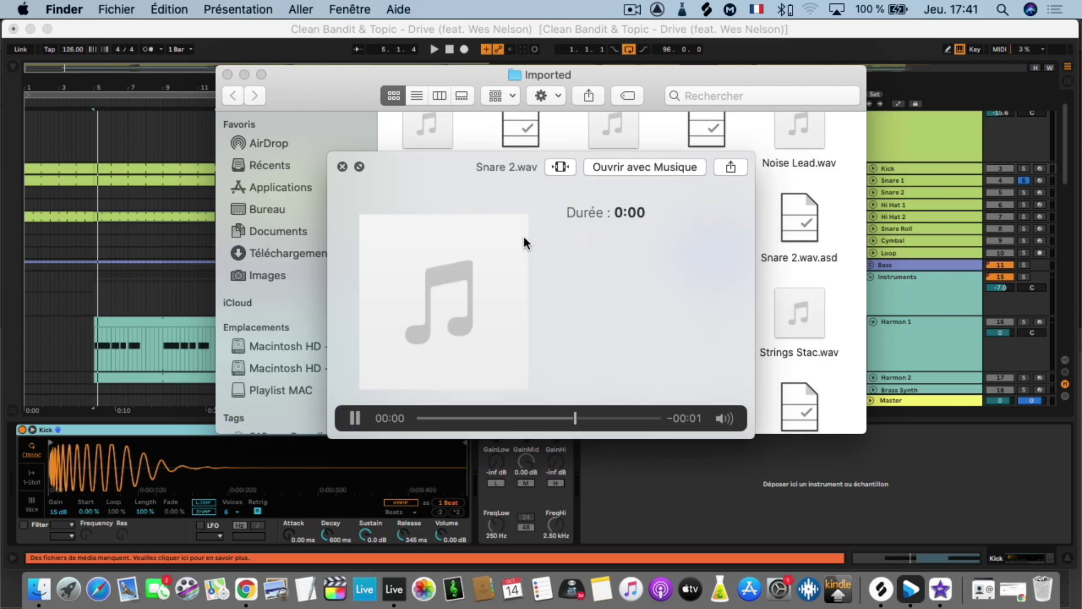
{"action": "key", "text": "space"}
- Preview the Snare Roll.wav sample in the Imported folder
{"action": "key", "text": "Down"}
{"action": "key", "text": "Left"}
{"action": "key", "text": "Left"}
{"action": "key", "text": "Left"}
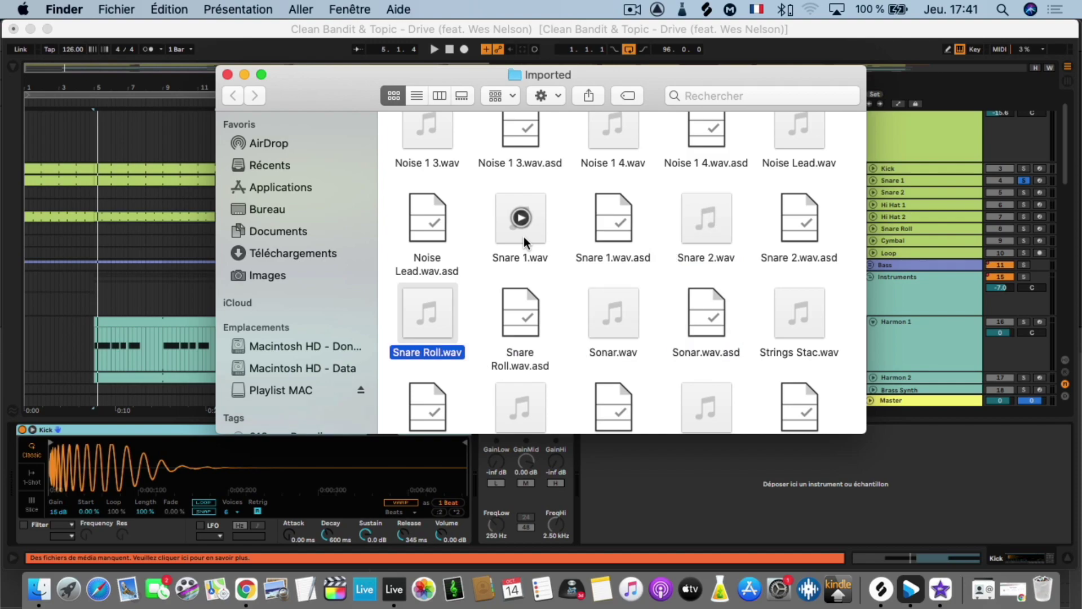
{"action": "key", "text": "space"}
{"action": "key", "text": "space"}
{"action": "key", "text": "Right"}
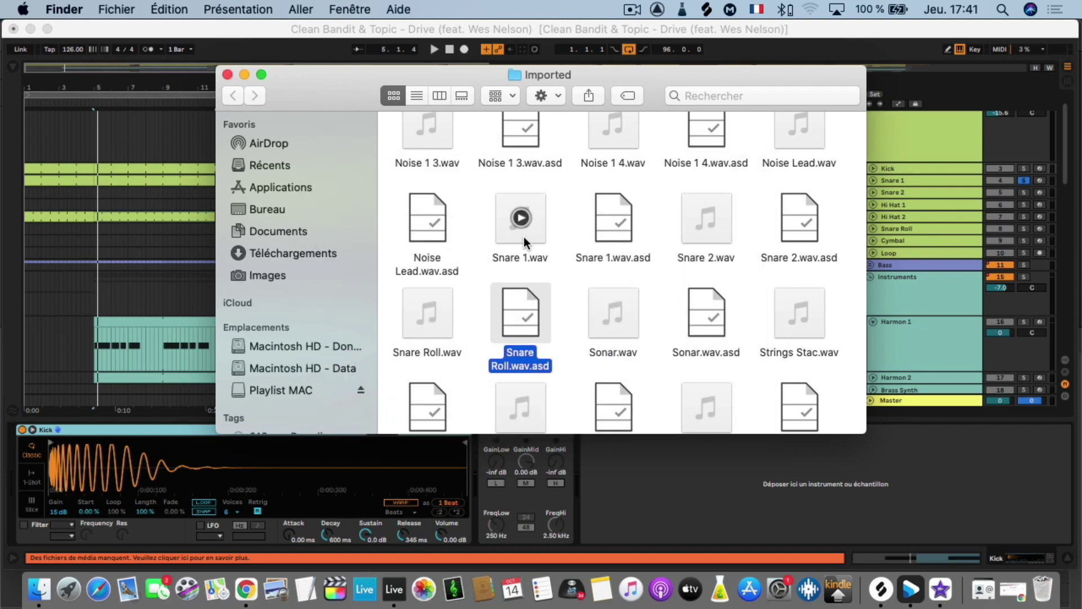
{"action": "key", "text": "Left"}
{"action": "key", "text": "space"}
{"action": "key", "text": "space"}
- Preview the Sonar.wav and Strings Stac.wav samples in the Imported folder
{"action": "key", "text": "Right"}
{"action": "key", "text": "Right"}
{"action": "key", "text": "space"}
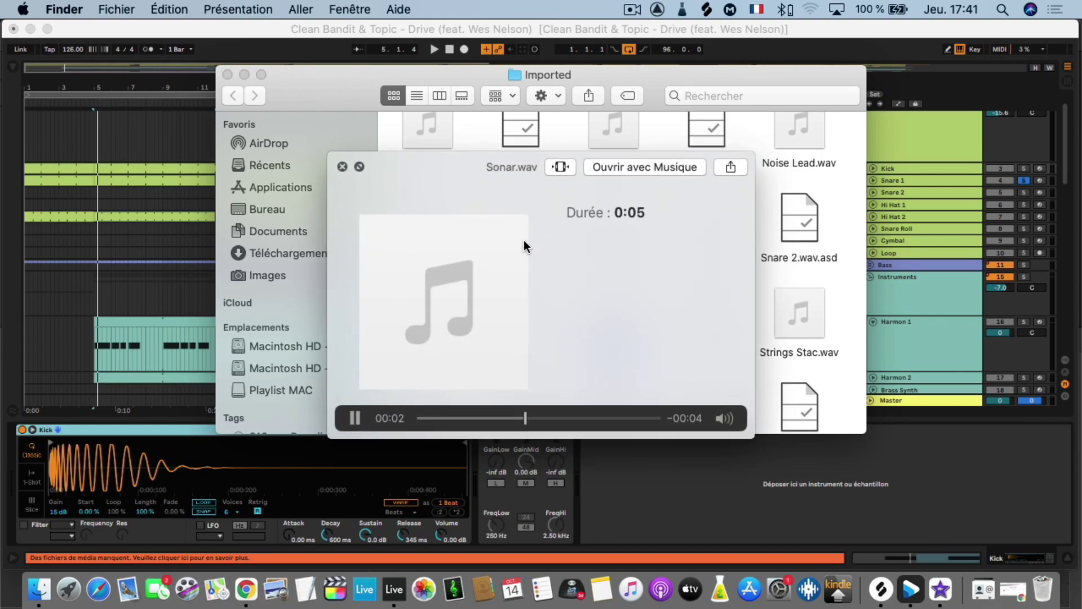
{"action": "key", "text": "space"}
{"action": "scroll", "coordinate": [638, 246], "scroll_direction": "down", "scroll_amount": 2}
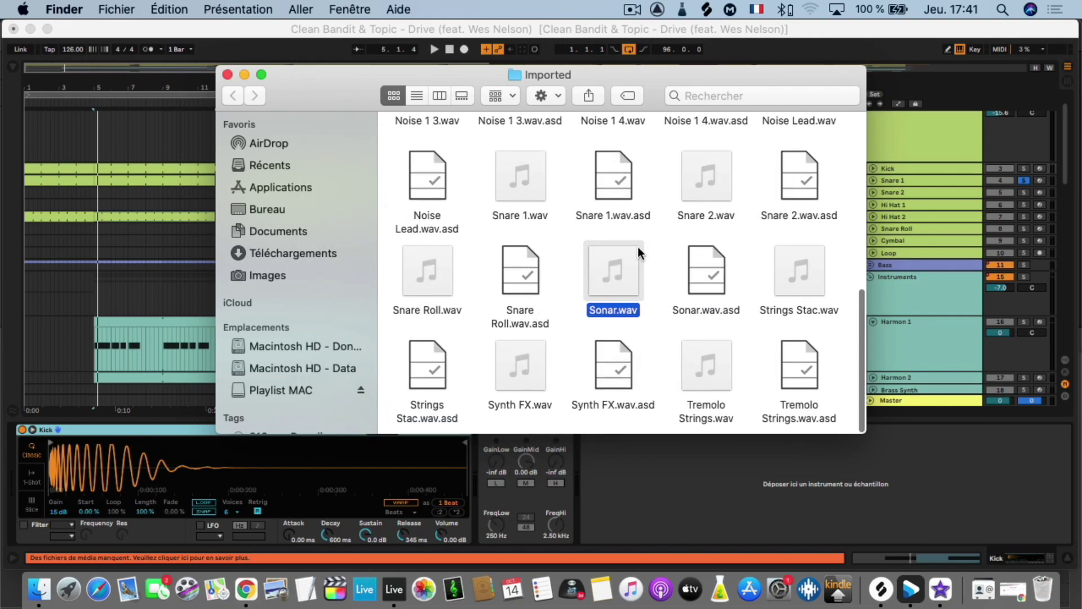
{"action": "left_click", "coordinate": [797, 286]}
{"action": "key", "text": "space"}
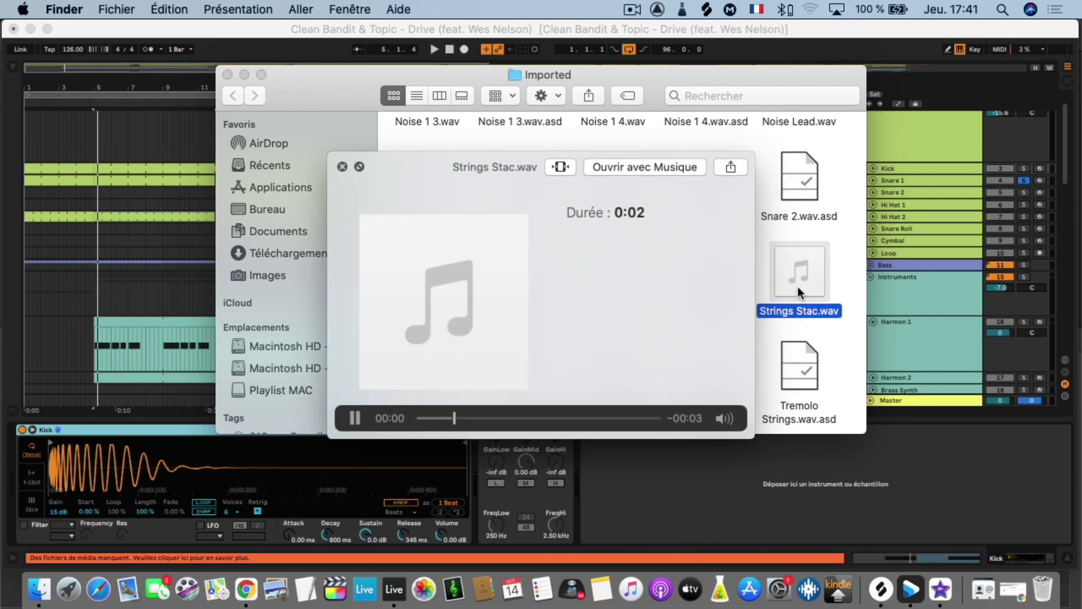
{"action": "key", "text": "space"}
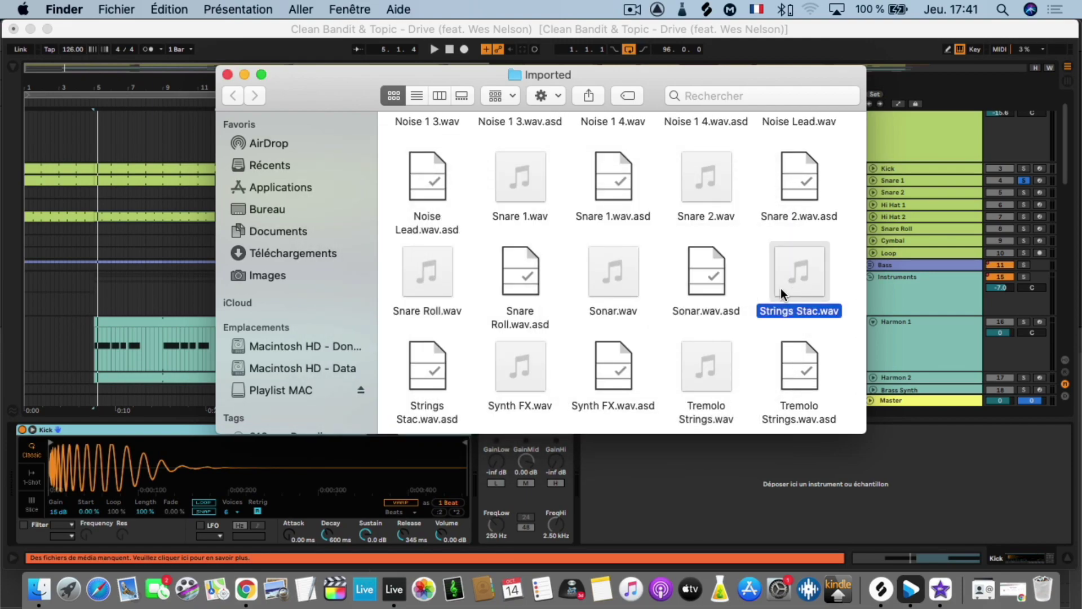
- Preview the Tremolo Strings.wav and Synth FX.wav samples in the Imported folder
{"action": "left_click", "coordinate": [717, 385]}
{"action": "key", "text": "space"}
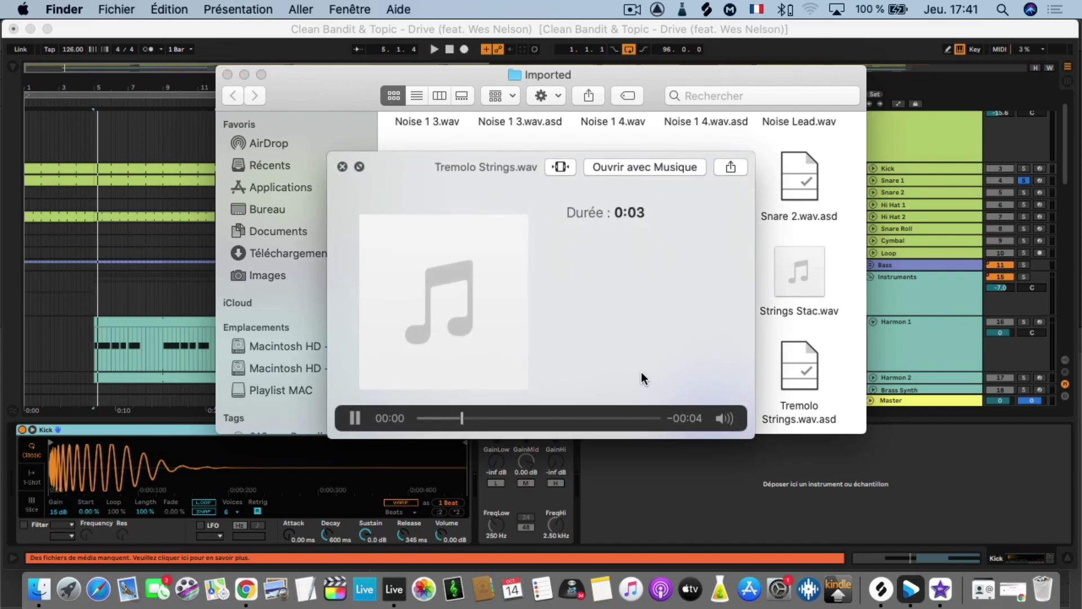
{"action": "key", "text": "space"}
{"action": "left_click", "coordinate": [500, 347]}
{"action": "key", "text": "space"}
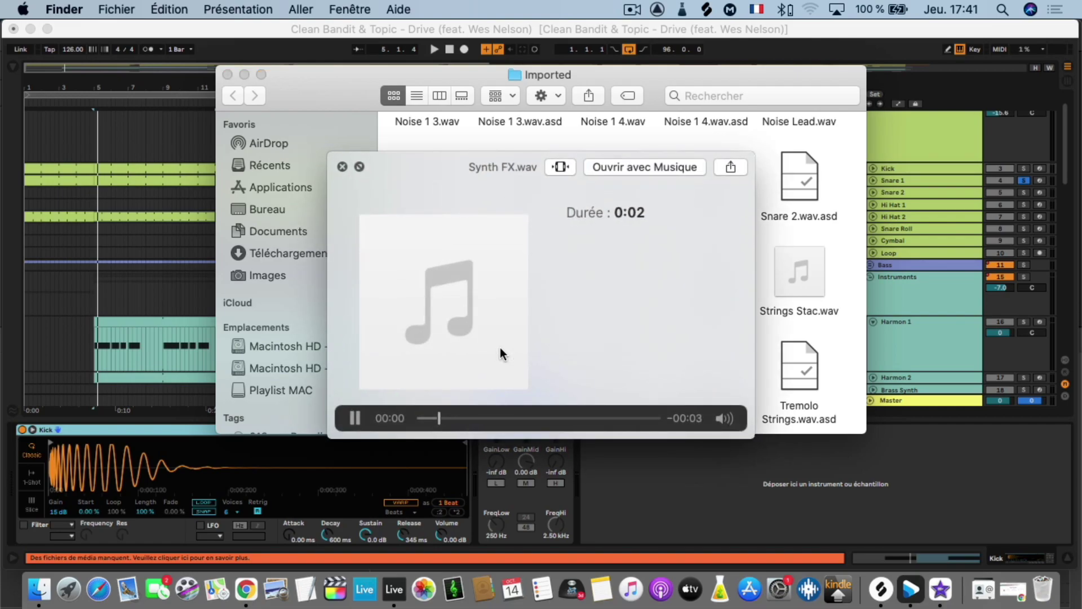
{"action": "key", "text": "space"}
{"action": "scroll", "coordinate": [500, 348], "scroll_direction": "down", "scroll_amount": 2}
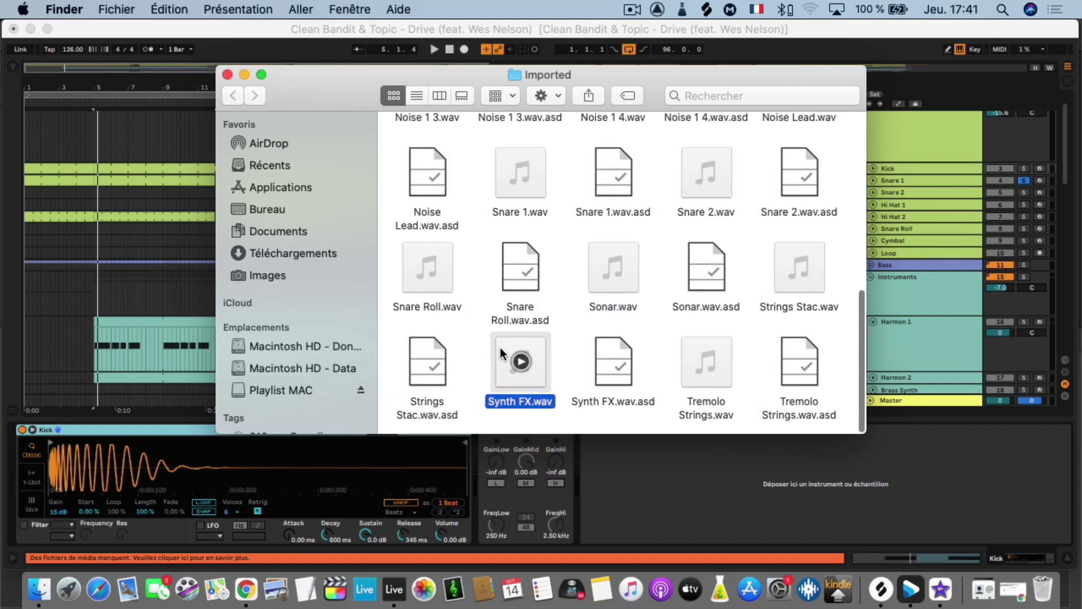
- Switch back to Live and play the arrangement from bar 5 with Snare 1 unsoloed
{"action": "left_click", "coordinate": [131, 330]}
{"action": "left_click", "coordinate": [93, 283]}
{"action": "key", "text": "space"}
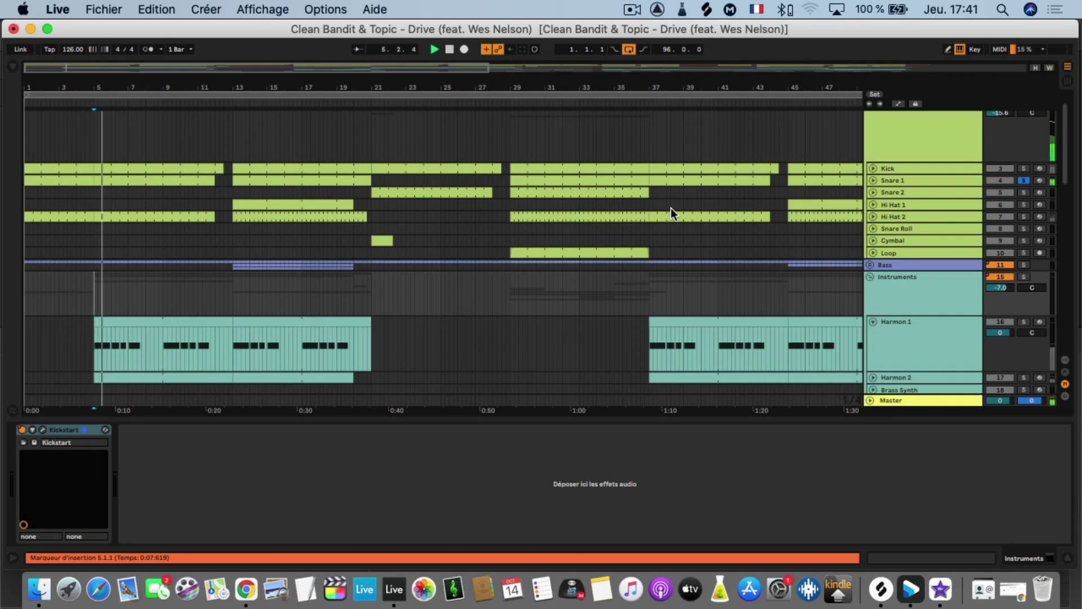
{"action": "left_click", "coordinate": [1024, 181]}
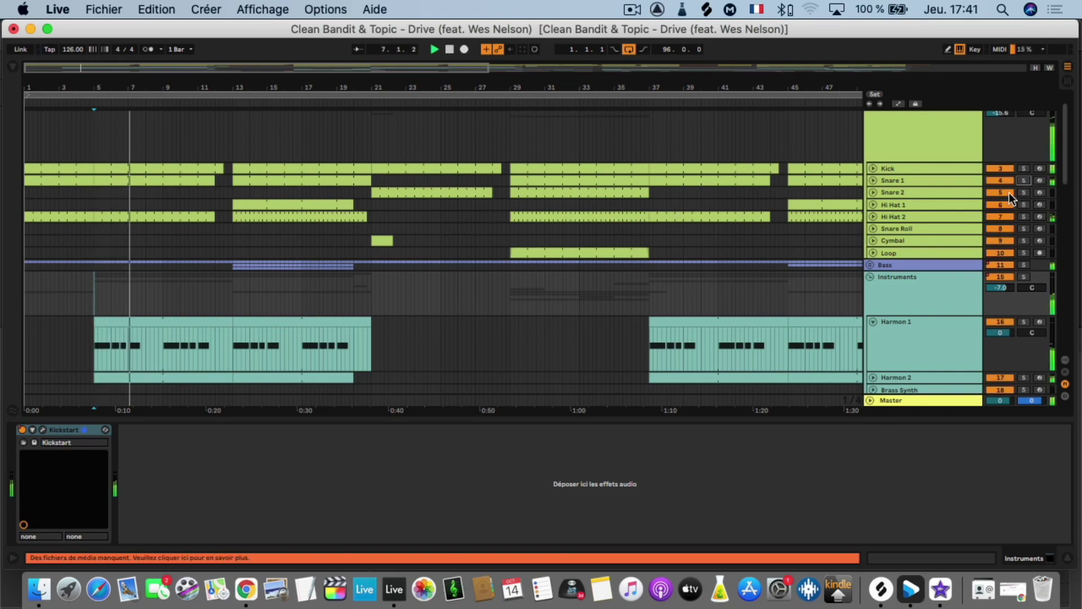
{"action": "scroll", "coordinate": [986, 202], "scroll_direction": "up", "scroll_amount": 2}
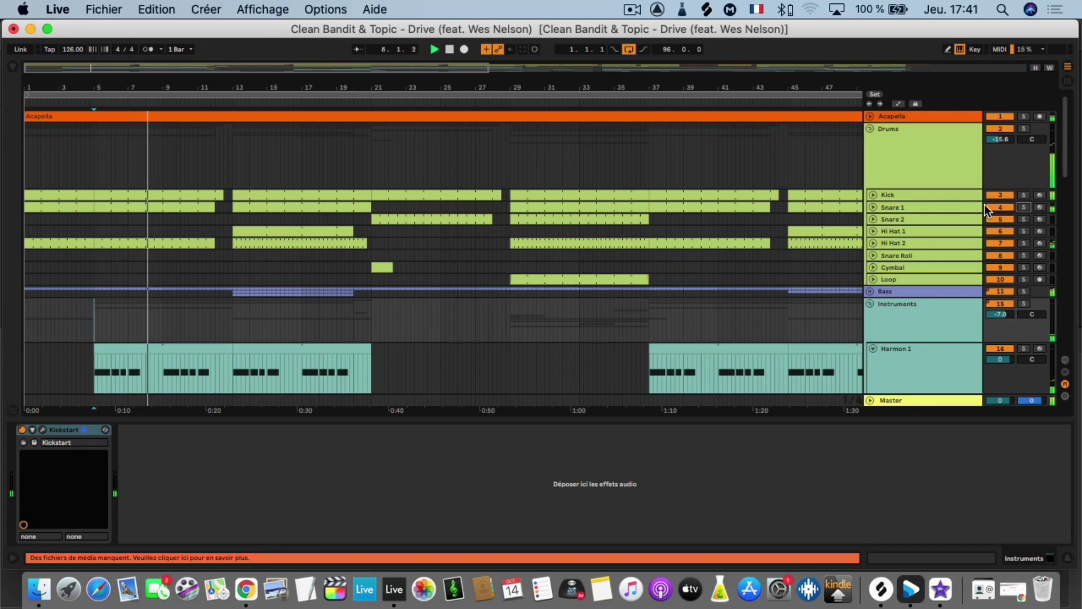
{"action": "key", "text": "space"}
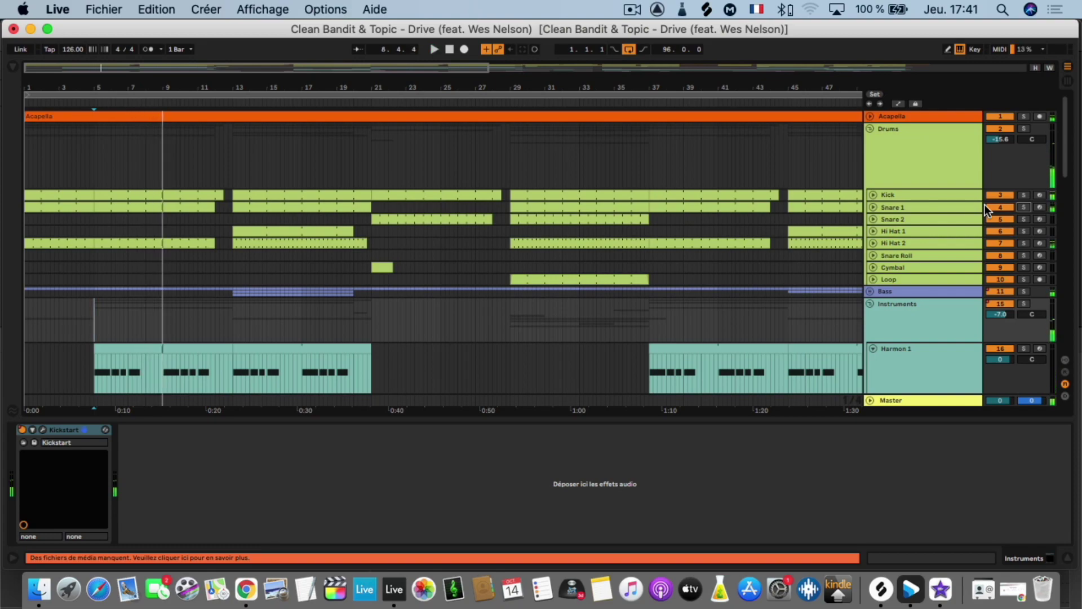
- Play from bar 13 with the Bass and Drums groups soloed, and unfold the Bass group's tracks
{"action": "left_click", "coordinate": [232, 311]}
{"action": "key", "text": "space"}
{"action": "left_click", "coordinate": [1024, 291]}
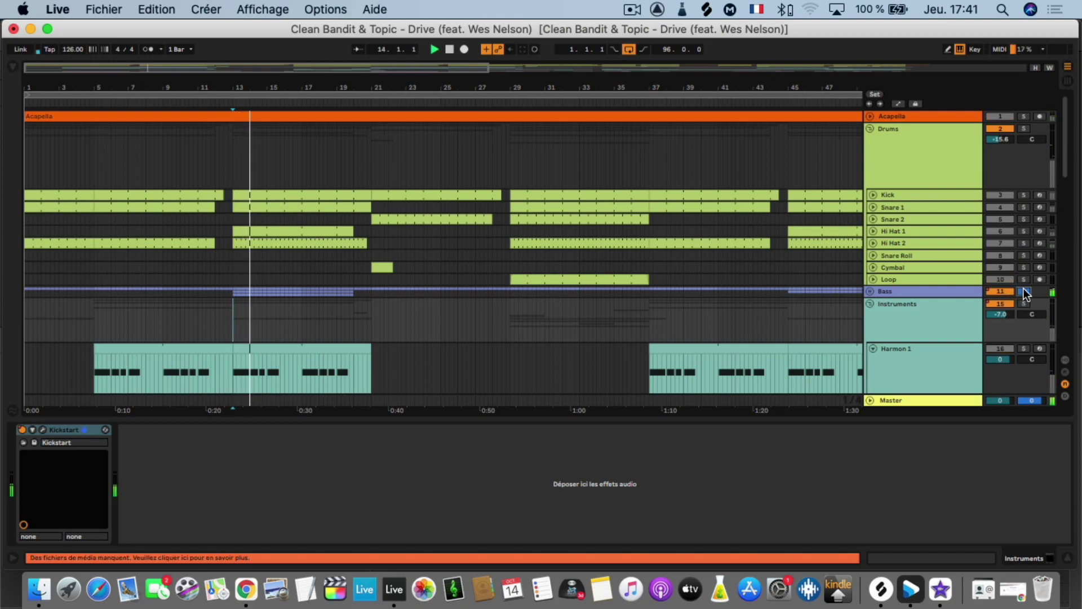
{"action": "left_click", "coordinate": [1025, 129]}
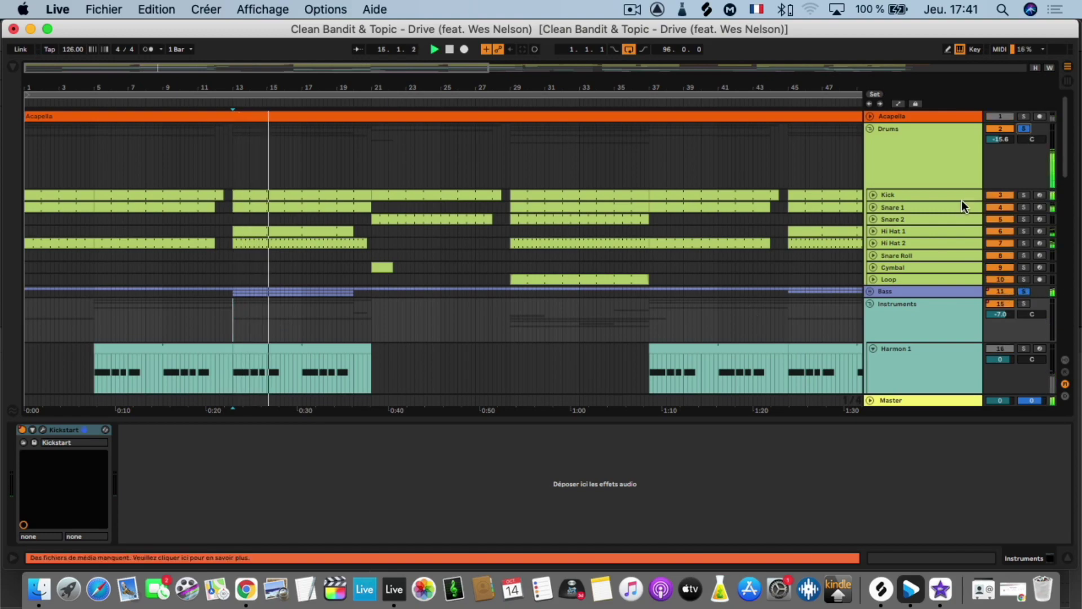
{"action": "left_click", "coordinate": [869, 293]}
{"action": "scroll", "coordinate": [688, 276], "scroll_direction": "down", "scroll_amount": 5}
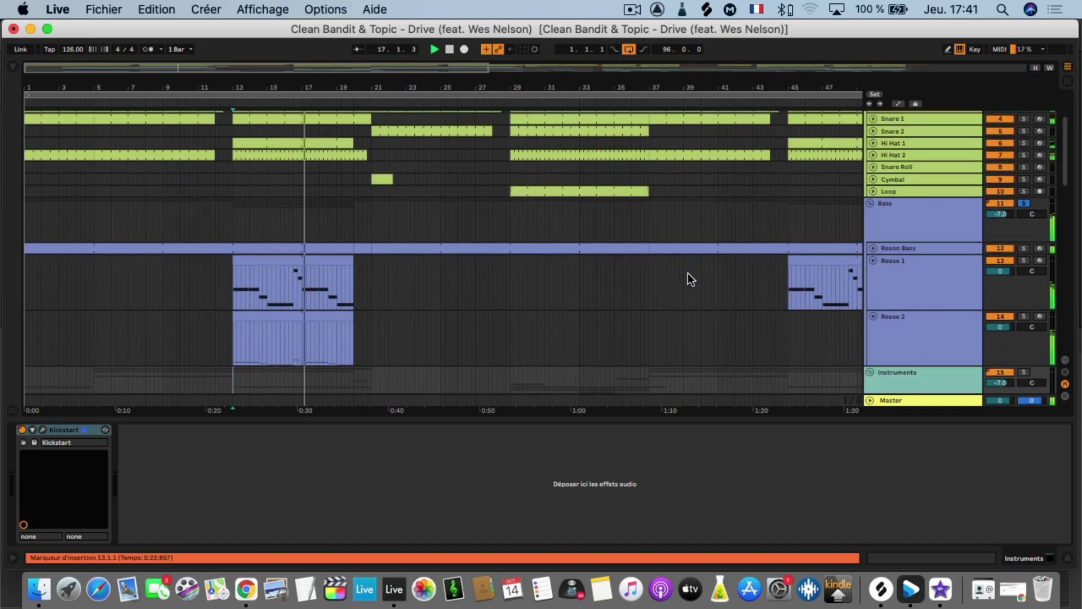
{"action": "scroll", "coordinate": [688, 274], "scroll_direction": "up", "scroll_amount": 2}
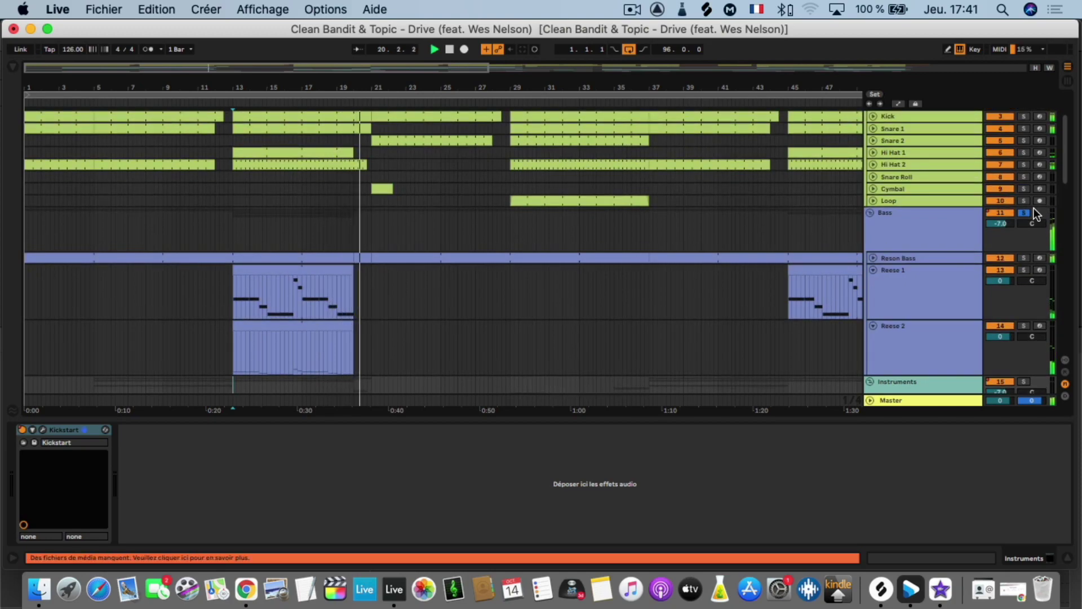
- Unfold the Reson Bass track and open its clip starting at bar 21 to view the bass notes
{"action": "scroll", "coordinate": [895, 252], "scroll_direction": "down", "scroll_amount": 6}
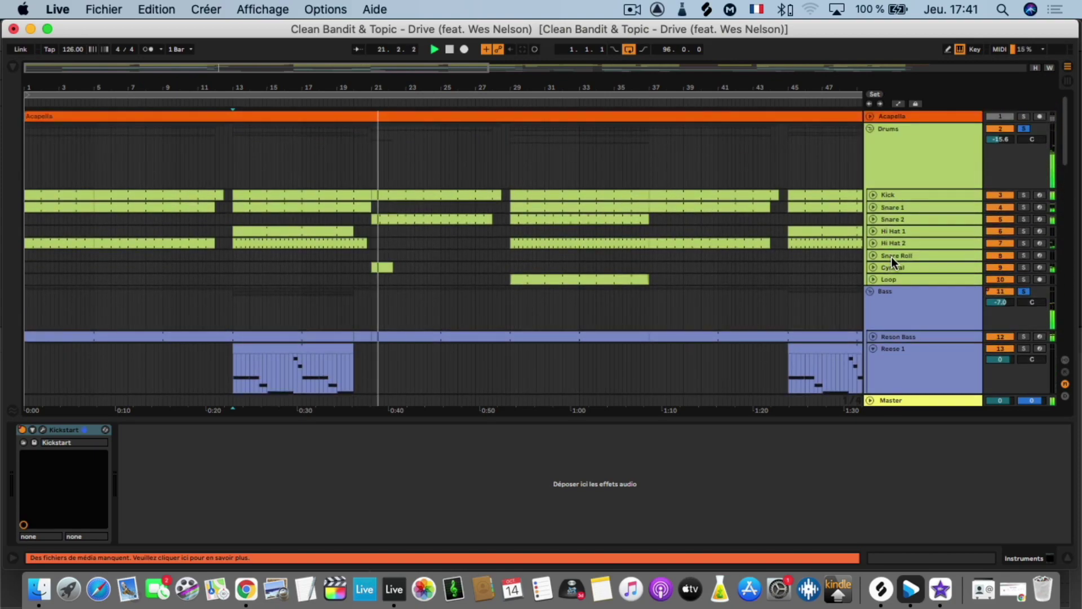
{"action": "scroll", "coordinate": [891, 256], "scroll_direction": "down", "scroll_amount": 1}
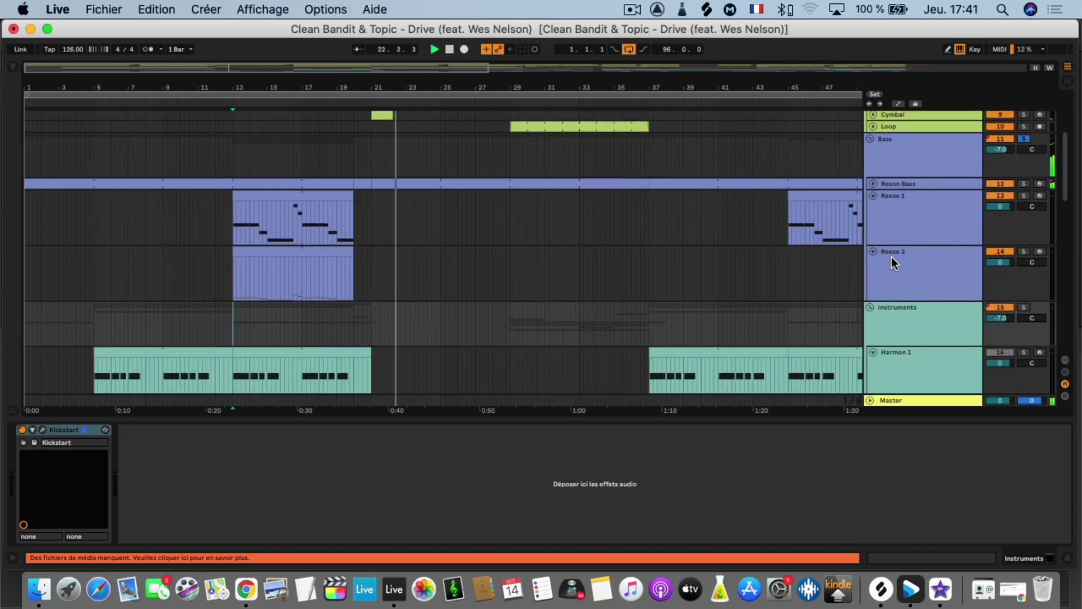
{"action": "left_click", "coordinate": [891, 186]}
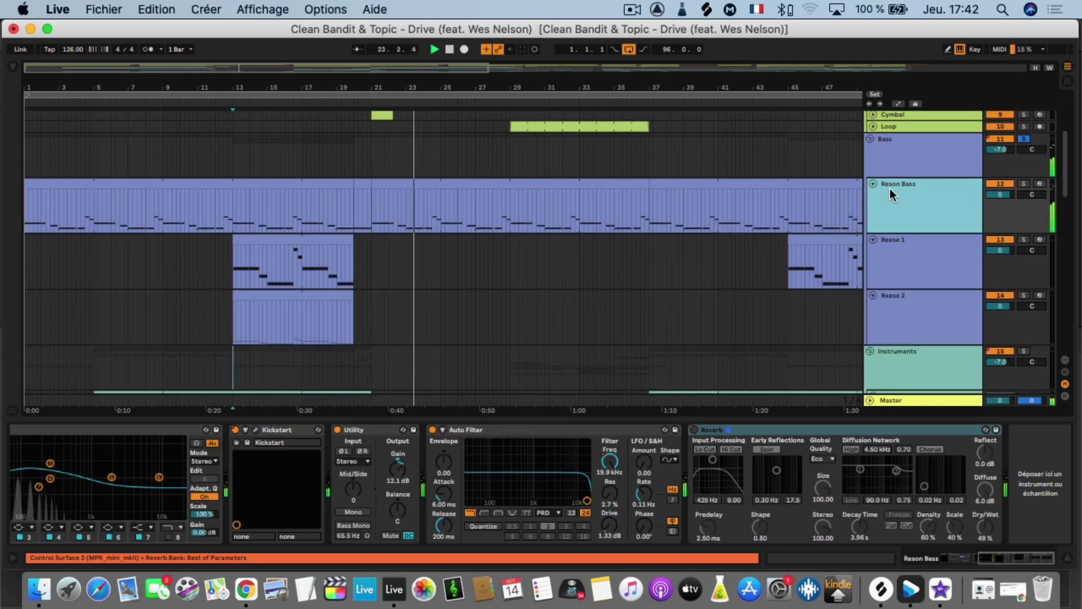
{"action": "left_click", "coordinate": [445, 186]}
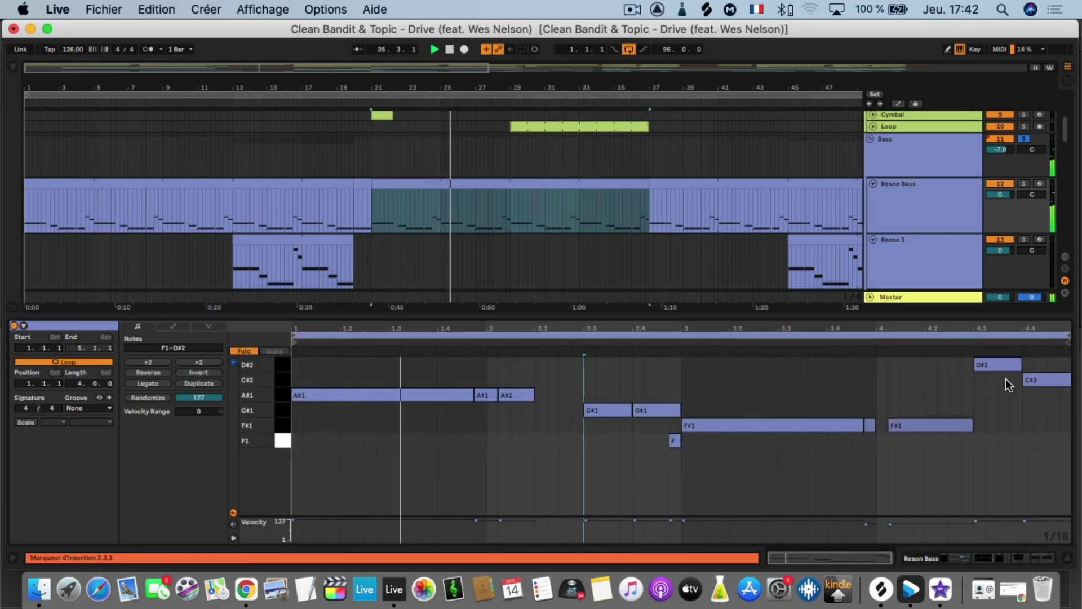
- Play the Strings Stac track soloed from bar 29 and inspect its clip's notes
{"action": "scroll", "coordinate": [892, 198], "scroll_direction": "down", "scroll_amount": 10}
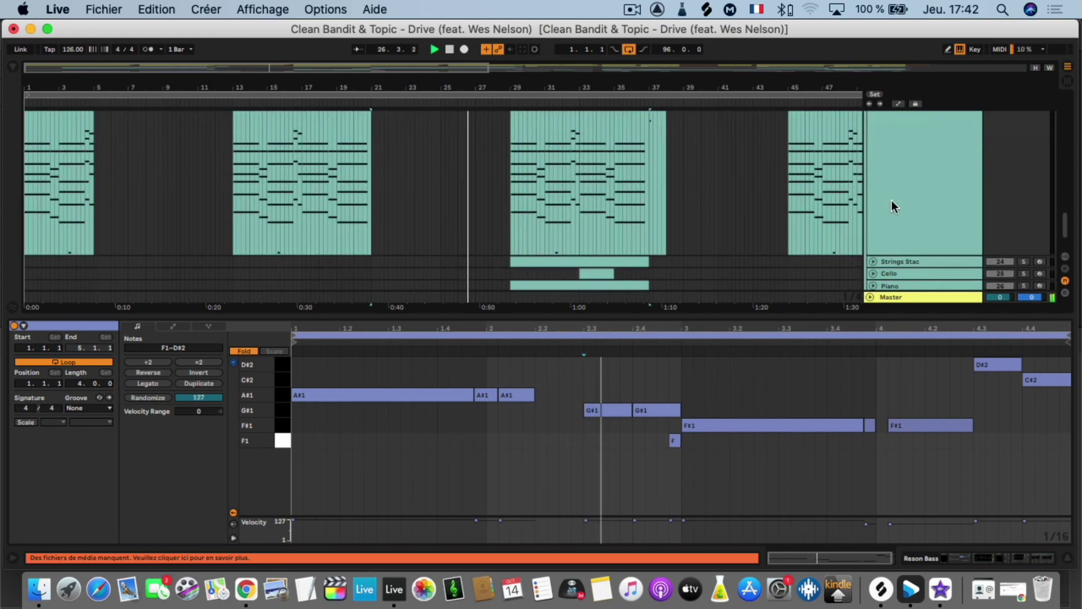
{"action": "scroll", "coordinate": [892, 201], "scroll_direction": "down", "scroll_amount": 4}
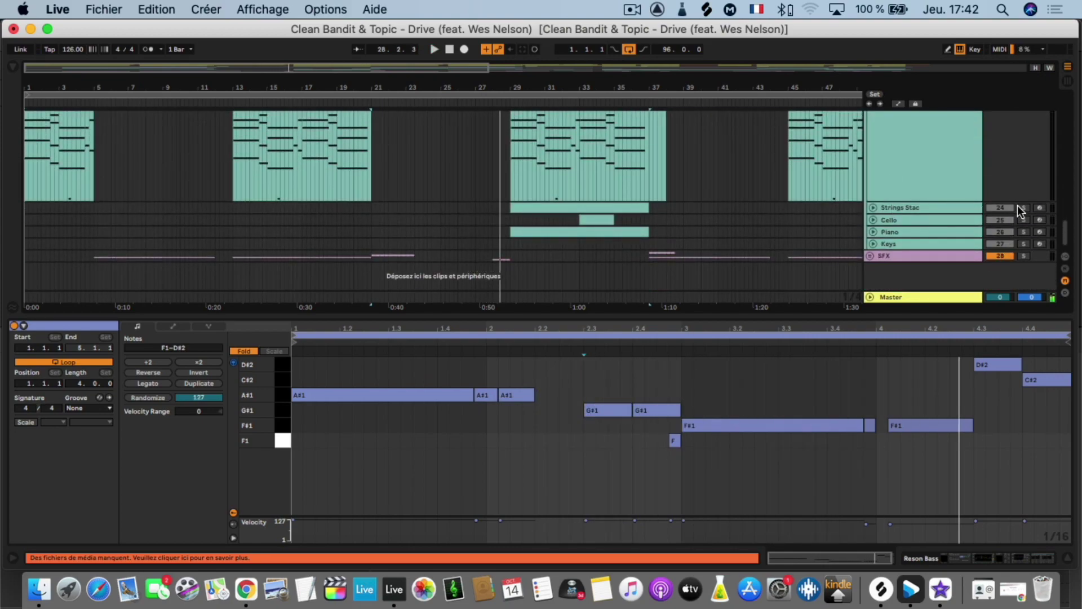
{"action": "left_click", "coordinate": [548, 205]}
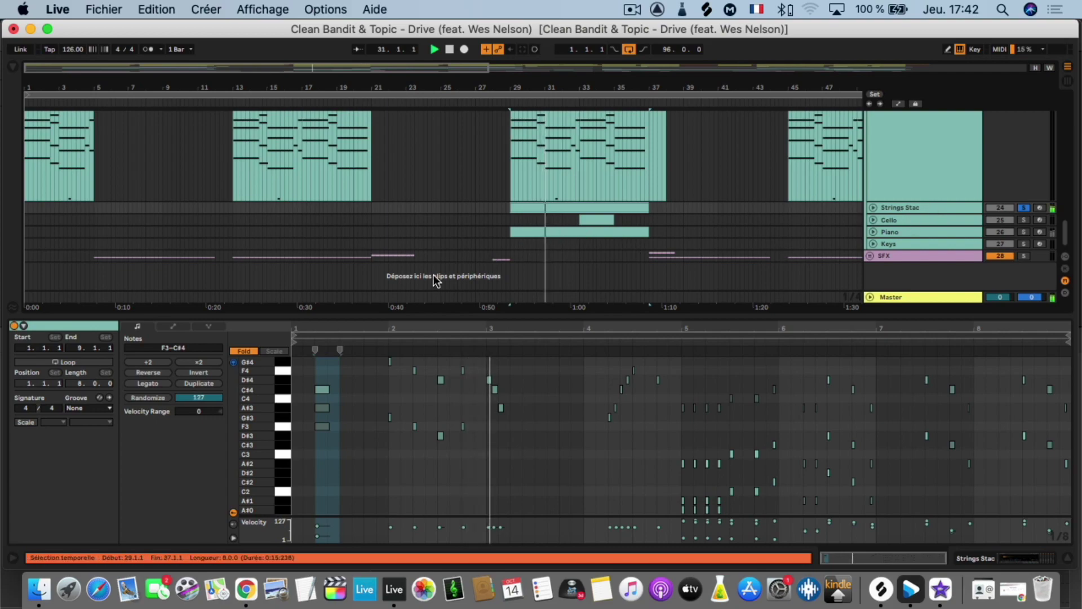
{"action": "left_click_drag", "start_coordinate": [240, 427], "coordinate": [272, 408]}
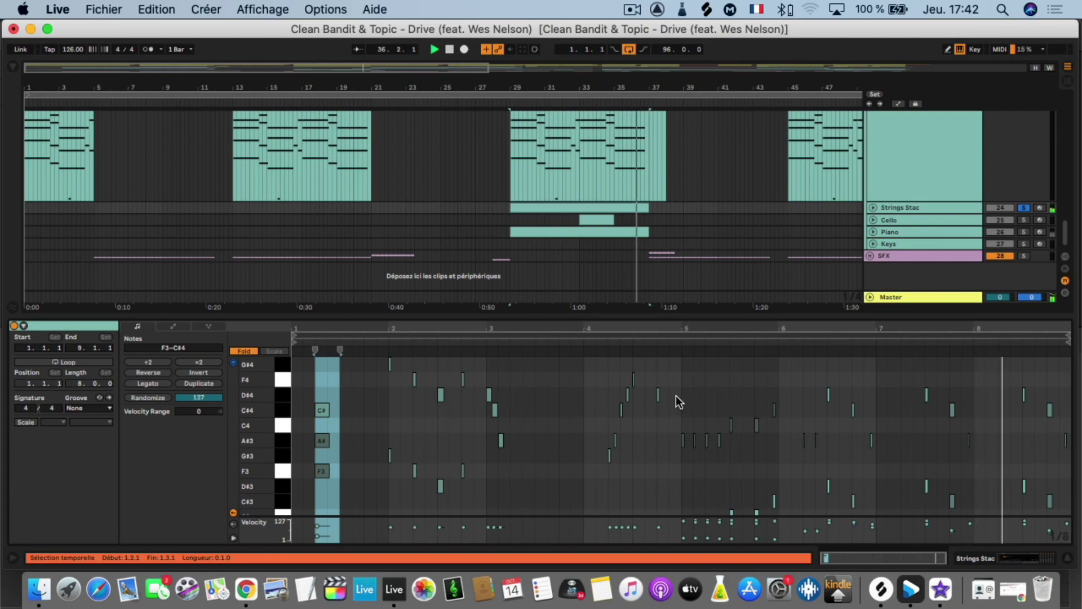
{"action": "left_click", "coordinate": [593, 373]}
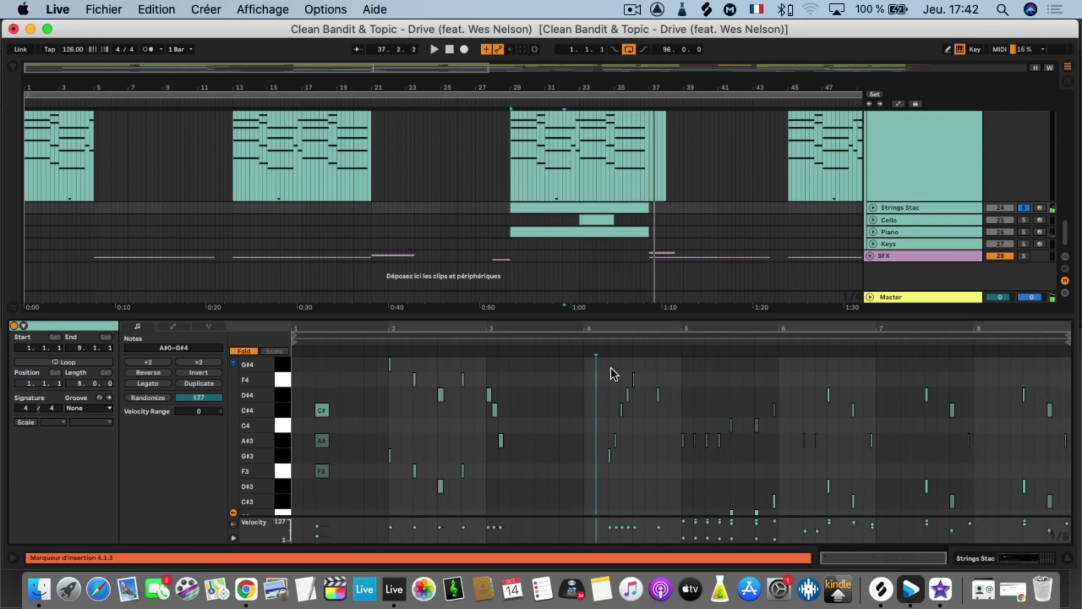
- Solo the SFX group alongside Strings Stac and play from bar 29 while reviewing the track list
{"action": "left_click", "coordinate": [1025, 256]}
{"action": "scroll", "coordinate": [1020, 255], "scroll_direction": "up", "scroll_amount": 10}
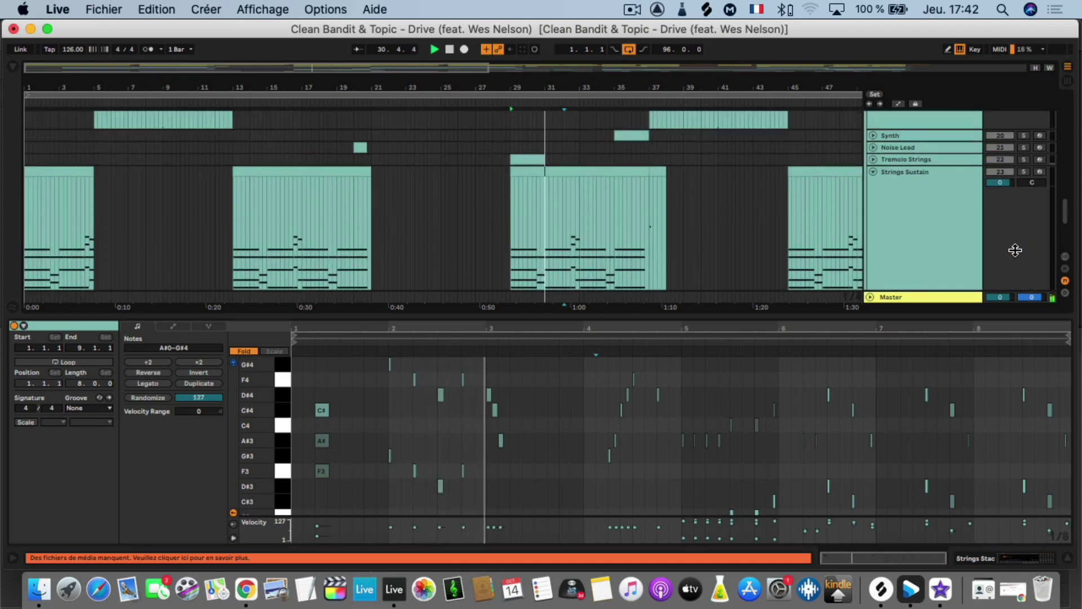
{"action": "scroll", "coordinate": [1016, 250], "scroll_direction": "up", "scroll_amount": 15}
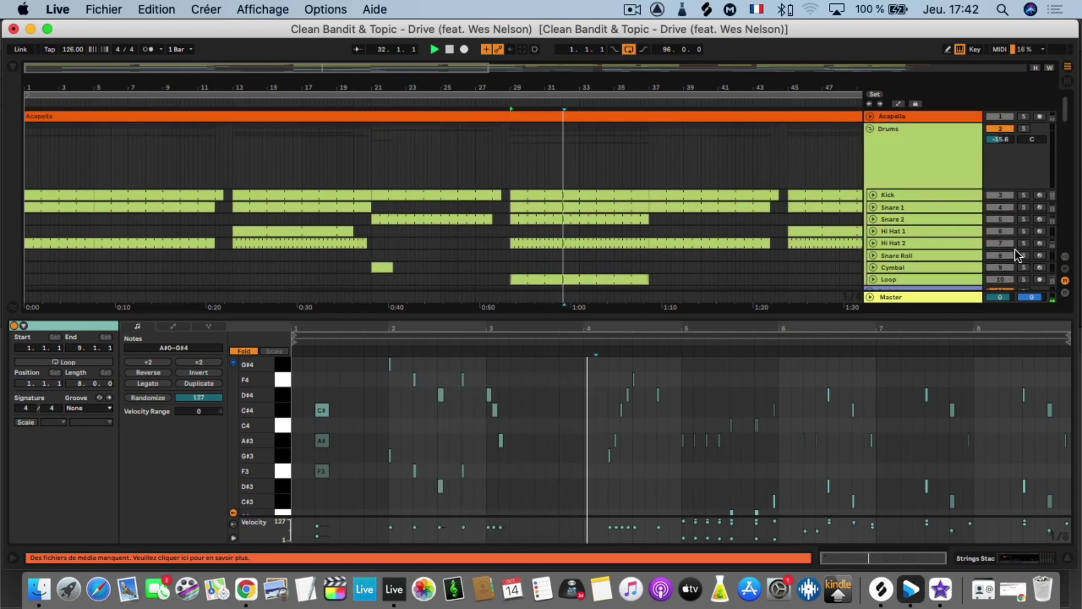
{"action": "scroll", "coordinate": [932, 243], "scroll_direction": "down", "scroll_amount": 15}
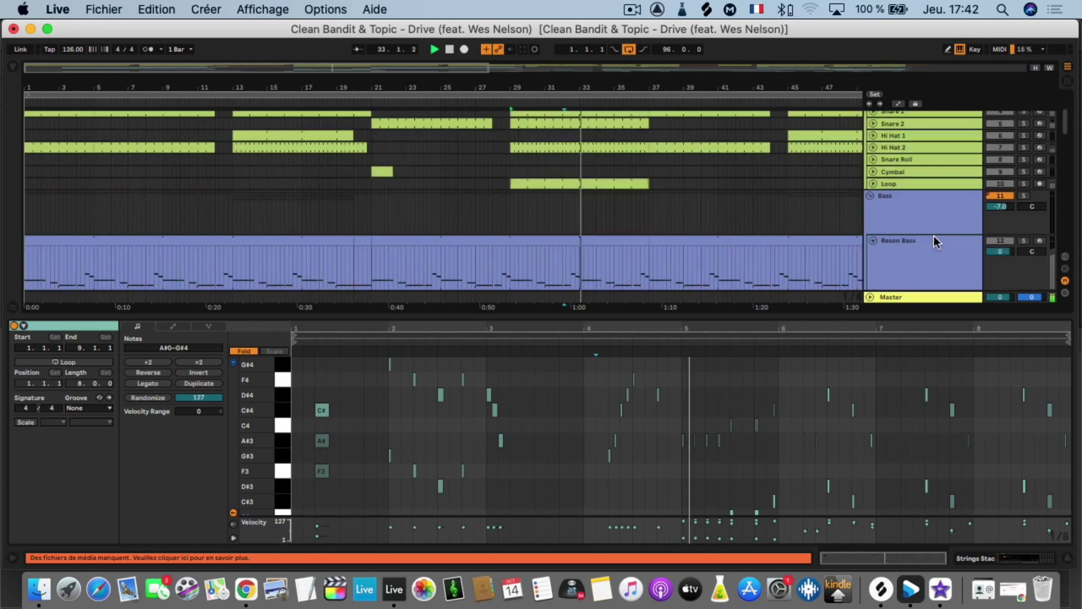
{"action": "scroll", "coordinate": [931, 241], "scroll_direction": "up", "scroll_amount": 3}
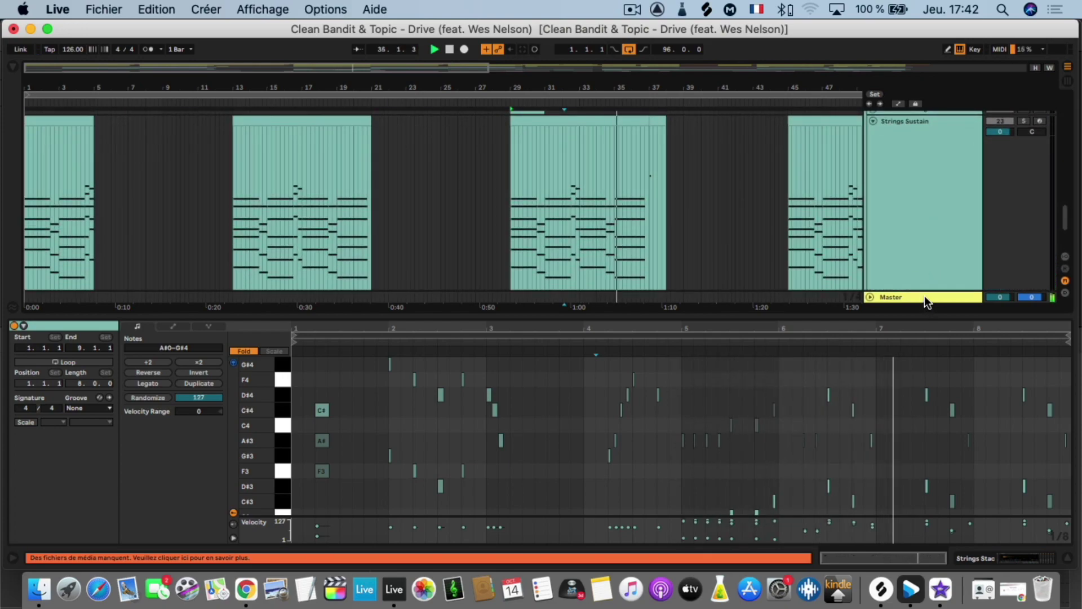
{"action": "scroll", "coordinate": [924, 296], "scroll_direction": "down", "scroll_amount": 4}
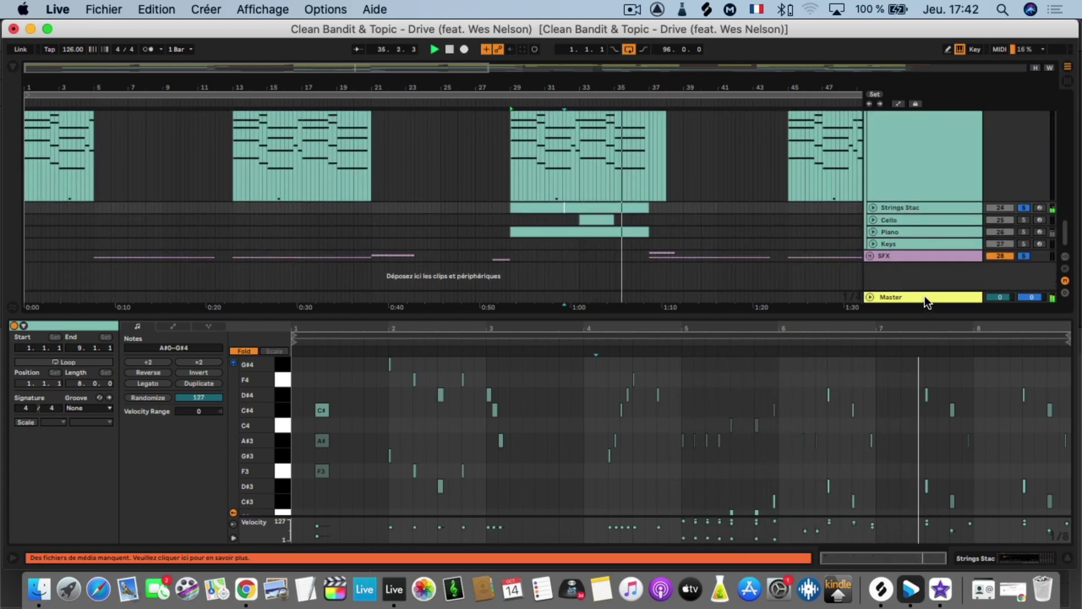
- Play the Piano track soloed from bar 29 and show its clip's full note range in an enlarged note editor
{"action": "left_click", "coordinate": [1024, 231]}
{"action": "left_click", "coordinate": [607, 232]}
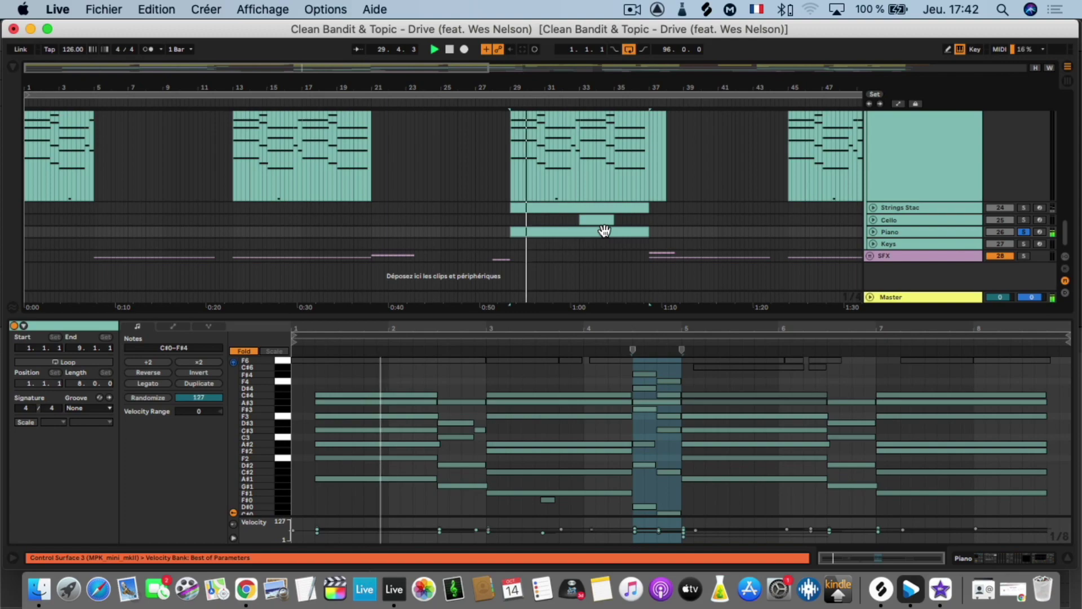
{"action": "left_click_drag", "start_coordinate": [257, 474], "coordinate": [257, 438]}
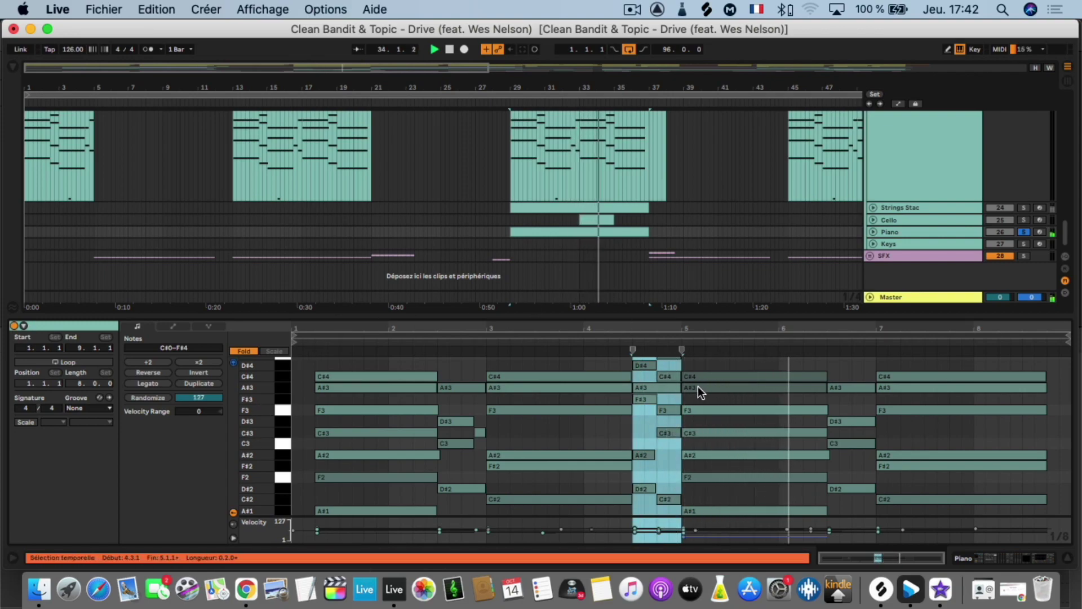
{"action": "left_click_drag", "start_coordinate": [709, 318], "coordinate": [738, 133]}
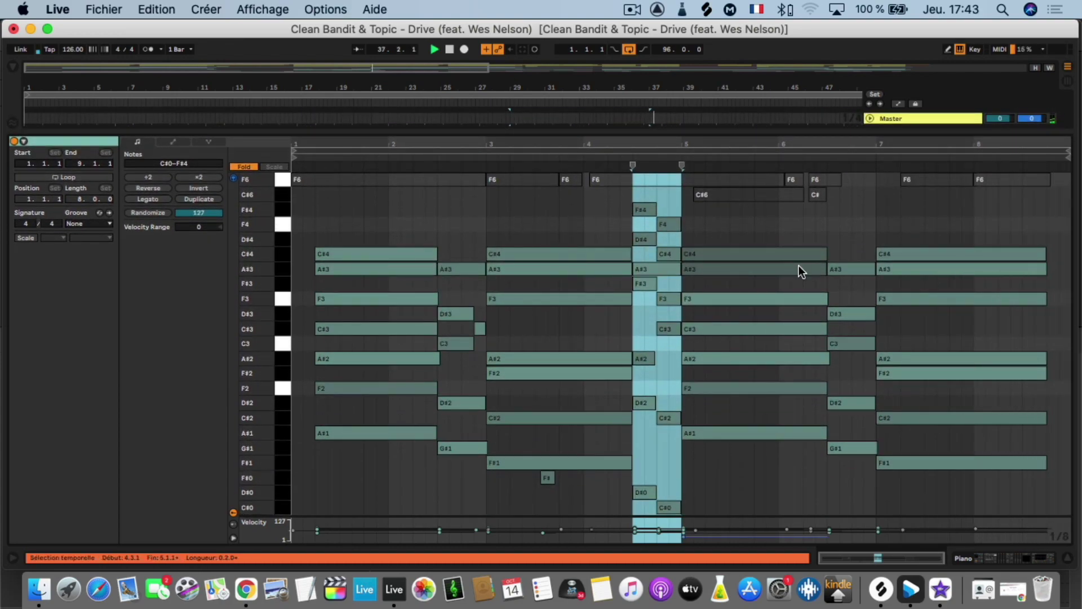
{"action": "key", "text": "space"}
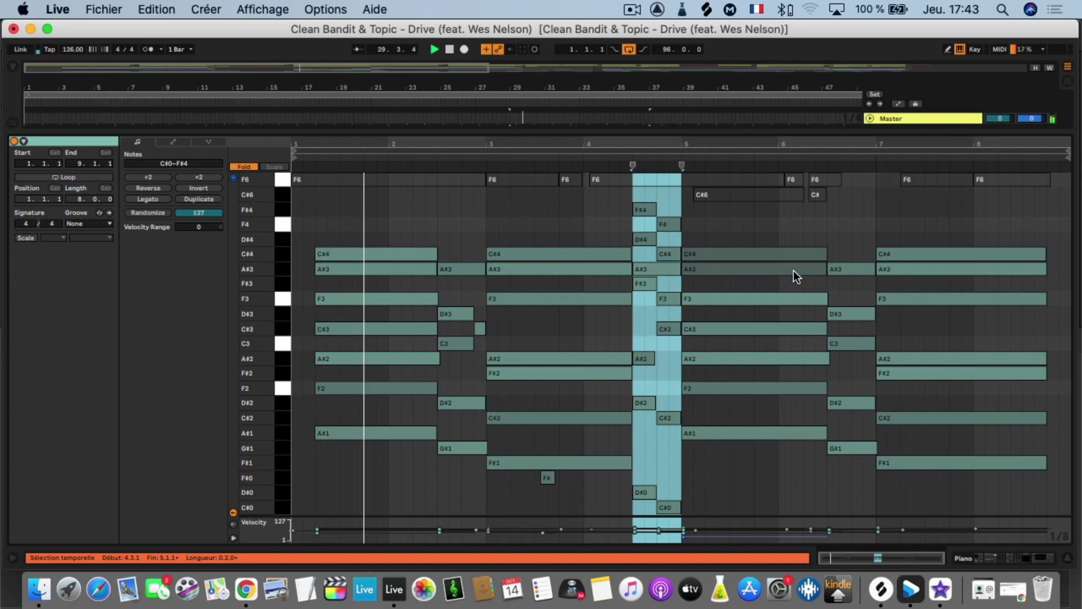
{"action": "key", "text": "Escape"}
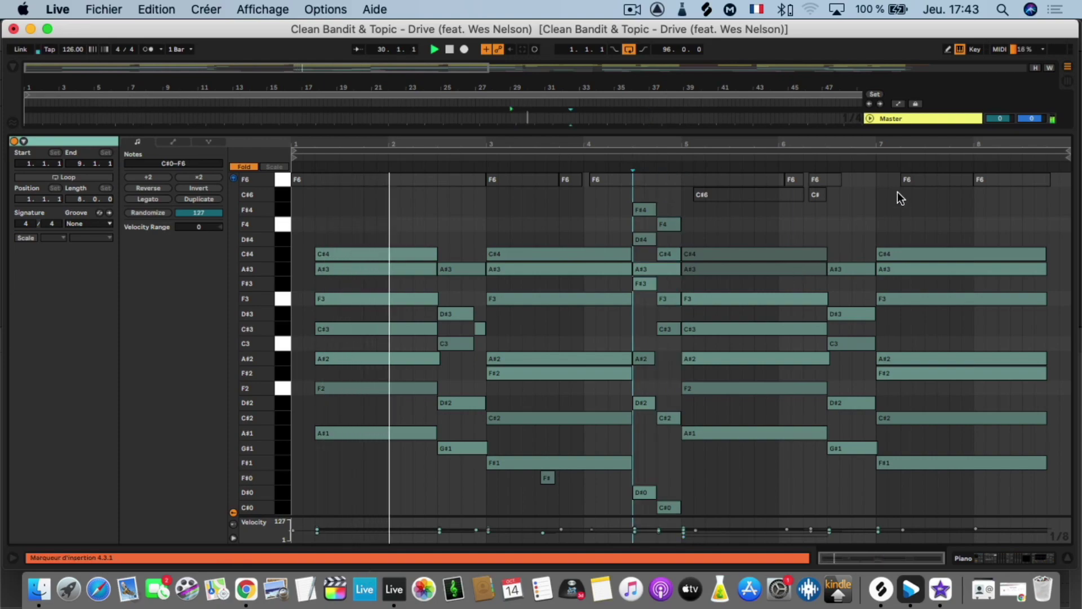
- Hide the Piano clip's notes, unsolo the track, and follow the full mix through the instrument tracks past bar 37
{"action": "left_click", "coordinate": [1067, 558]}
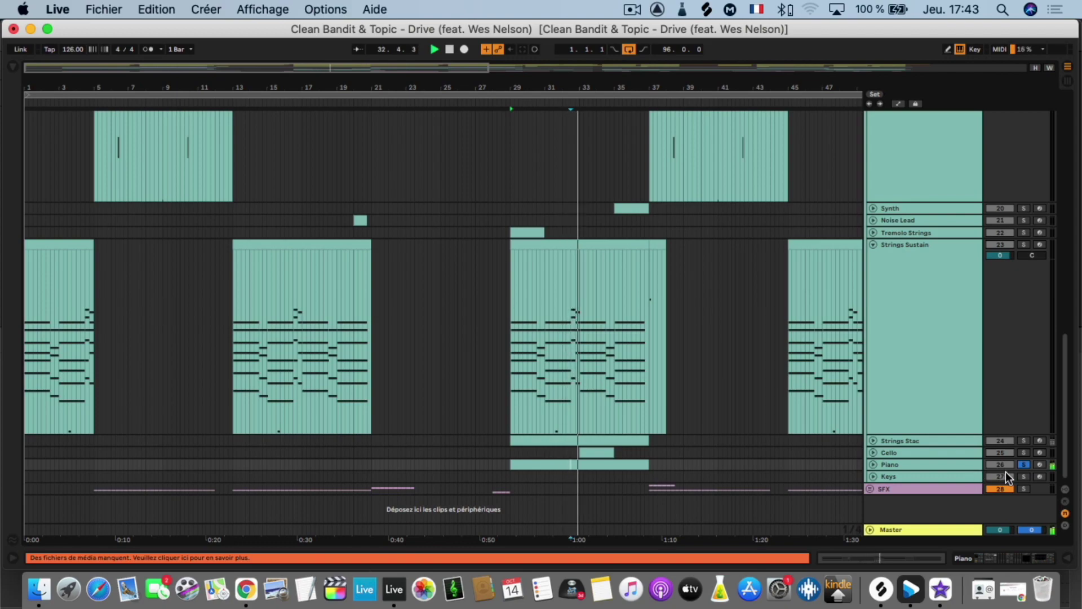
{"action": "left_click", "coordinate": [1024, 465]}
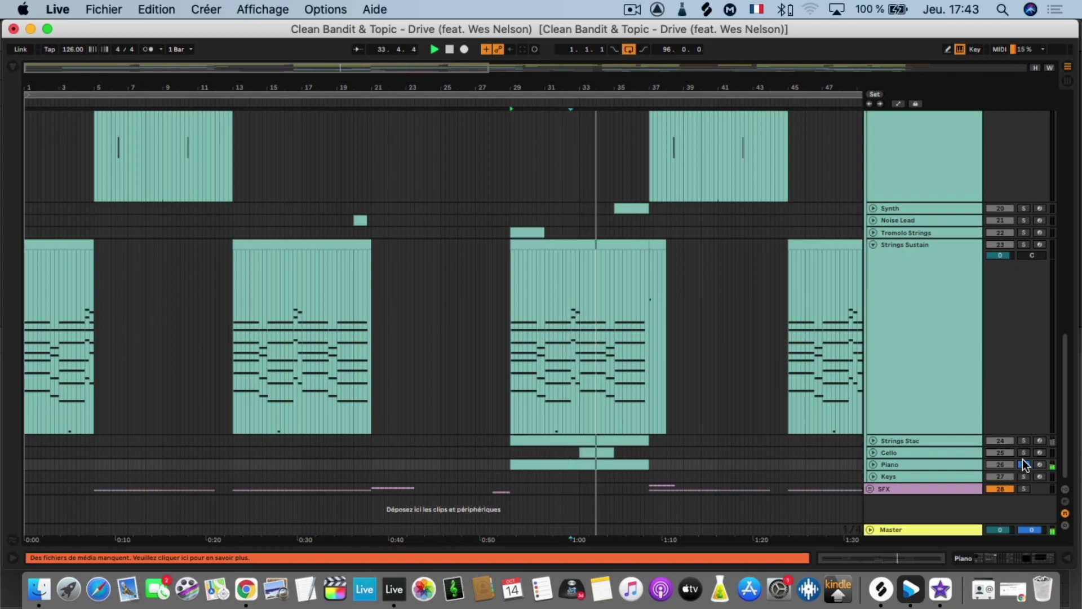
{"action": "scroll", "coordinate": [696, 438], "scroll_direction": "right", "scroll_amount": 5}
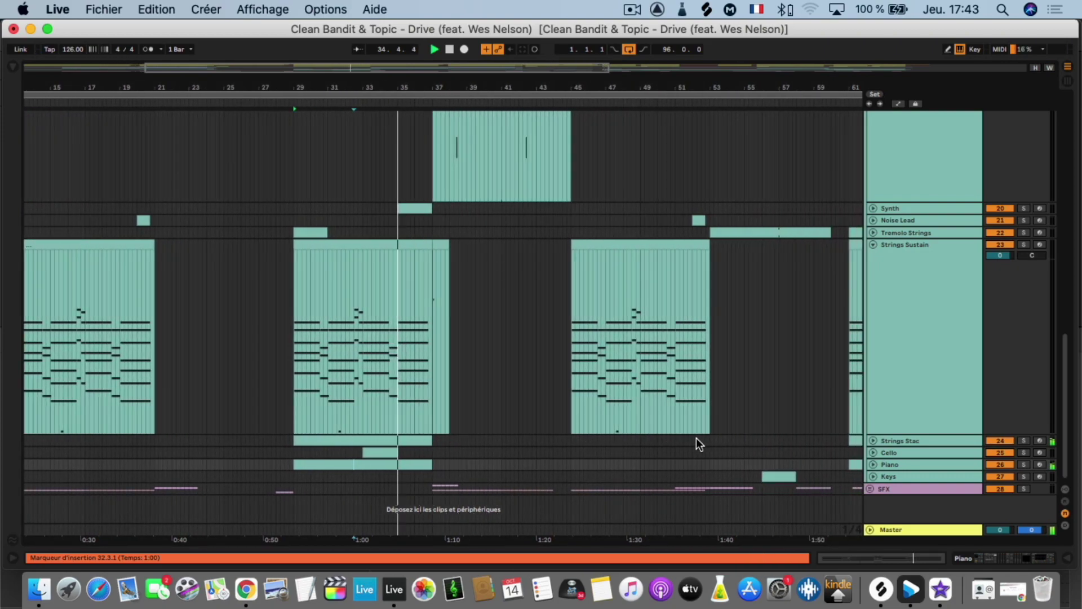
{"action": "scroll", "coordinate": [696, 437], "scroll_direction": "right", "scroll_amount": 3}
{"action": "scroll", "coordinate": [696, 438], "scroll_direction": "up", "scroll_amount": 10}
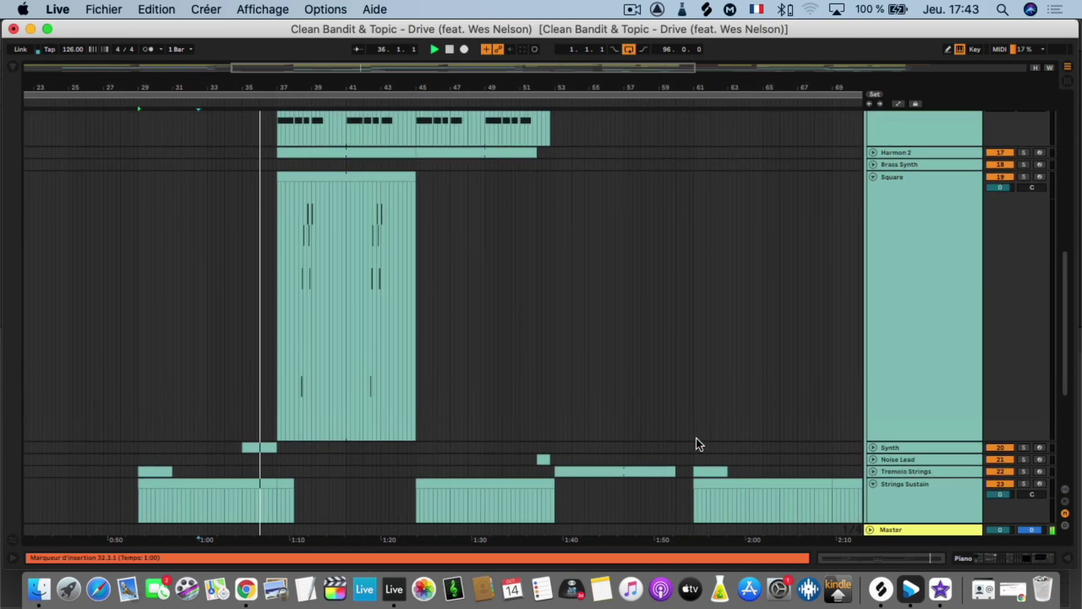
{"action": "scroll", "coordinate": [696, 437], "scroll_direction": "up", "scroll_amount": 2}
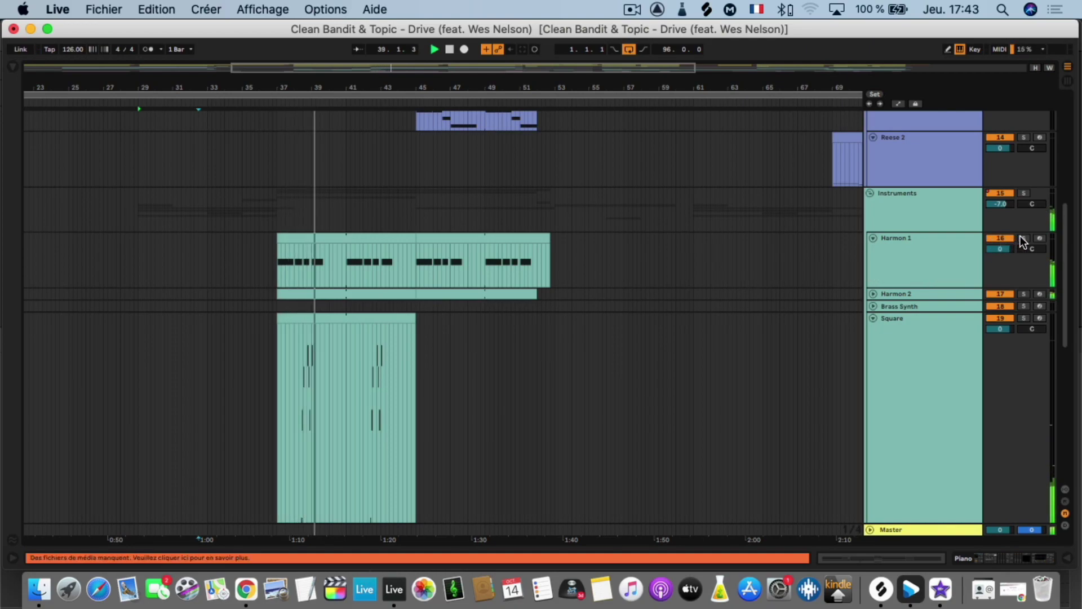
{"action": "scroll", "coordinate": [790, 361], "scroll_direction": "down", "scroll_amount": 10}
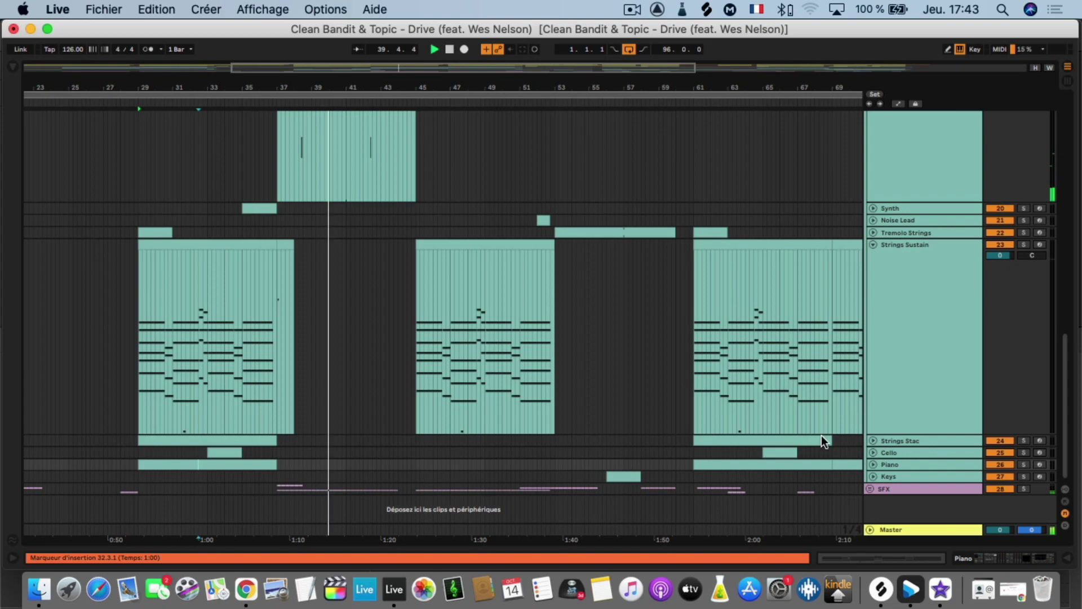
- Unfold the SFX group and audition its Synth FX track soloed from bar 37
{"action": "left_click", "coordinate": [866, 487]}
{"action": "scroll", "coordinate": [451, 394], "scroll_direction": "down", "scroll_amount": 3}
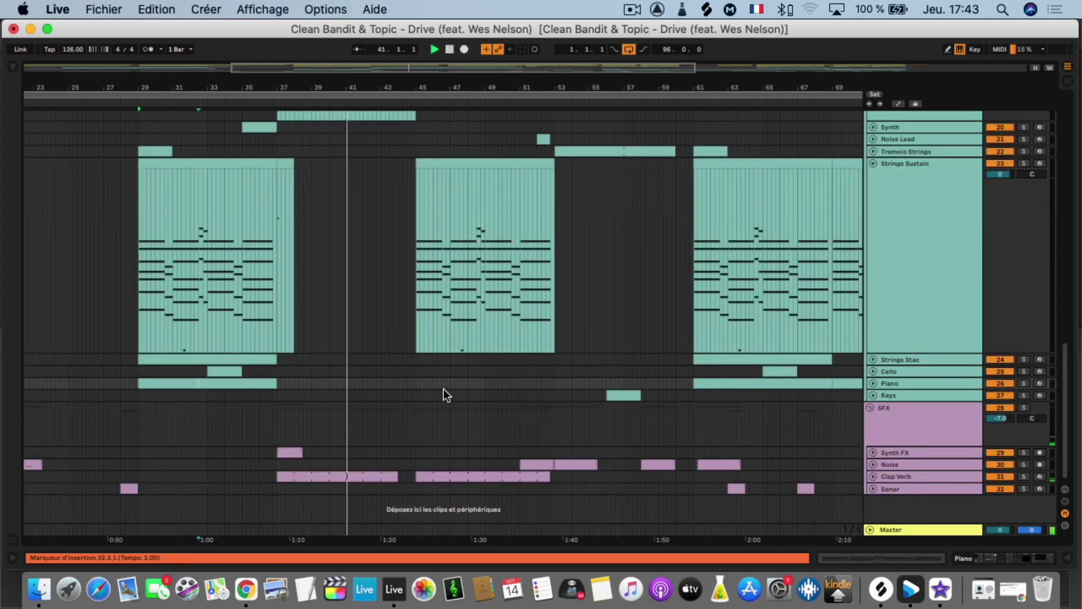
{"action": "left_click", "coordinate": [287, 451]}
{"action": "key", "text": "space"}
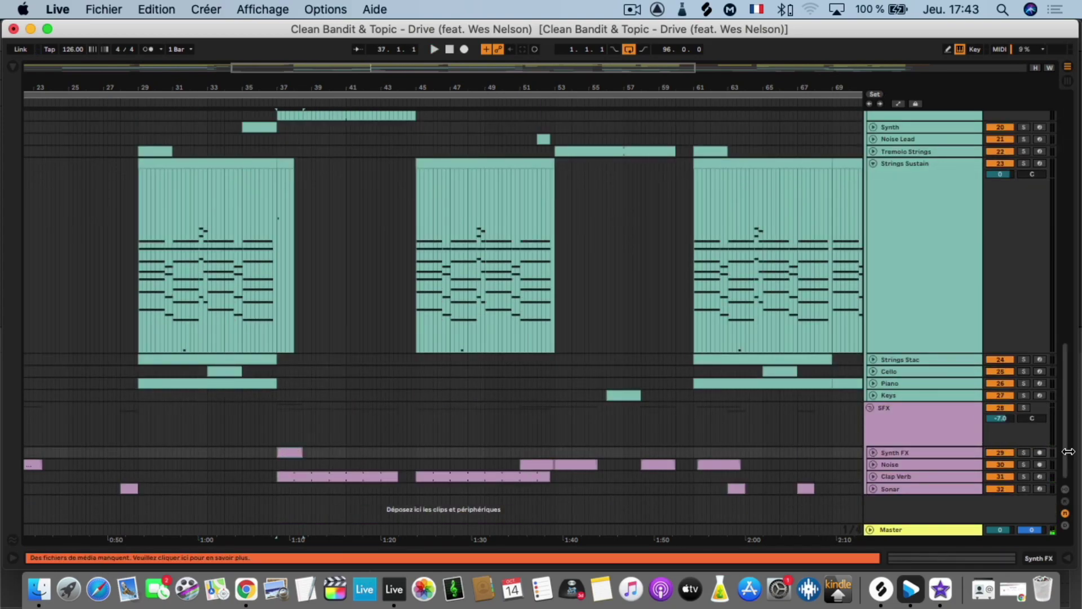
{"action": "left_click", "coordinate": [1024, 452]}
{"action": "key", "text": "space"}
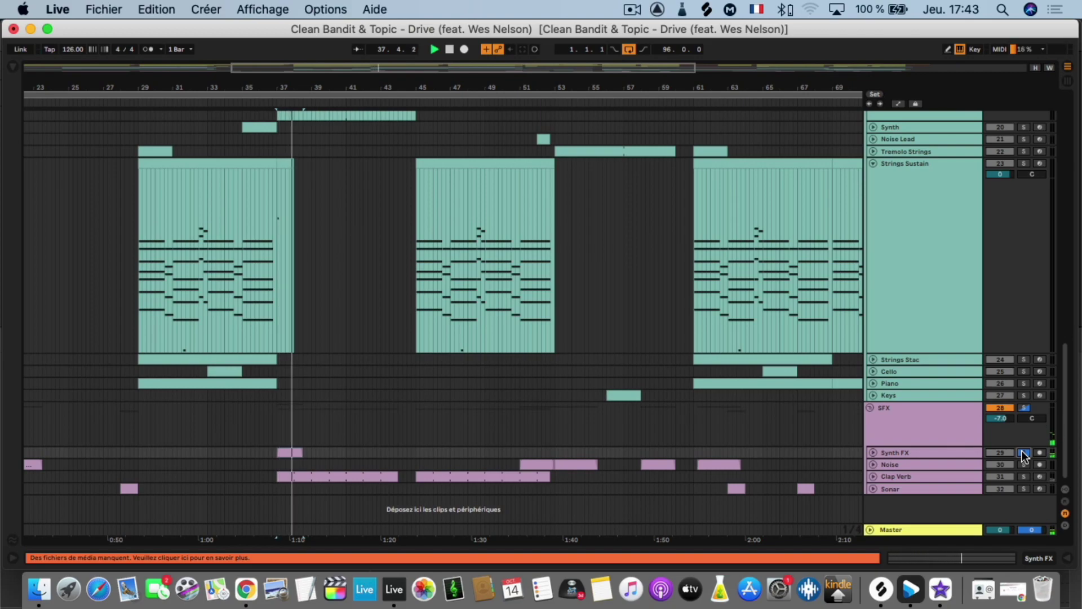
{"action": "left_click", "coordinate": [1024, 452]}
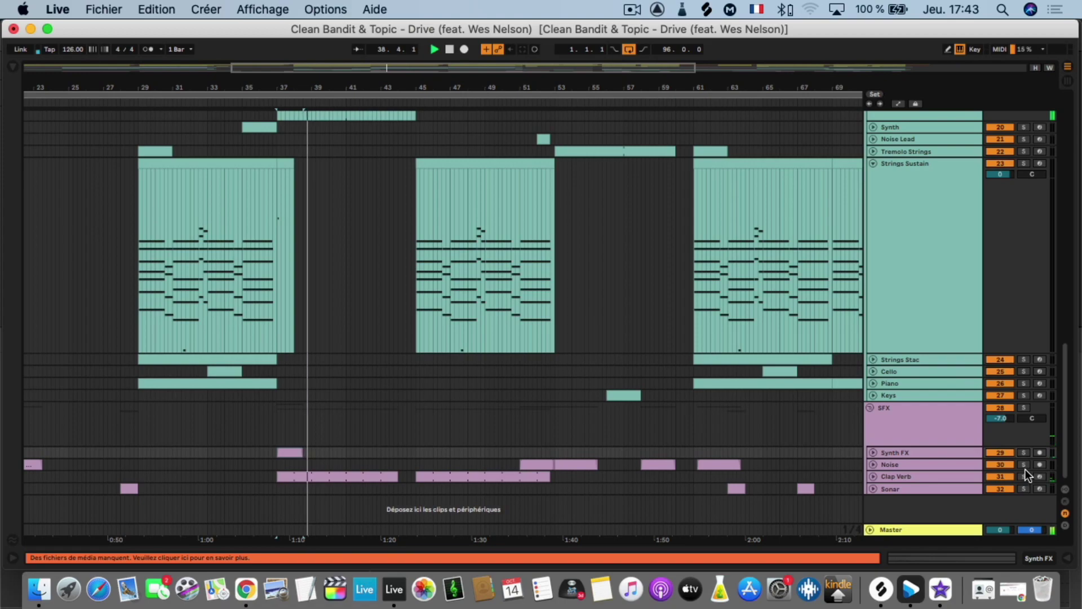
- Audition the Clap Verb track soloed with its notes unfolded, and fold the SFX group with its solo cleared
{"action": "left_click", "coordinate": [1025, 464]}
{"action": "left_click", "coordinate": [1021, 476]}
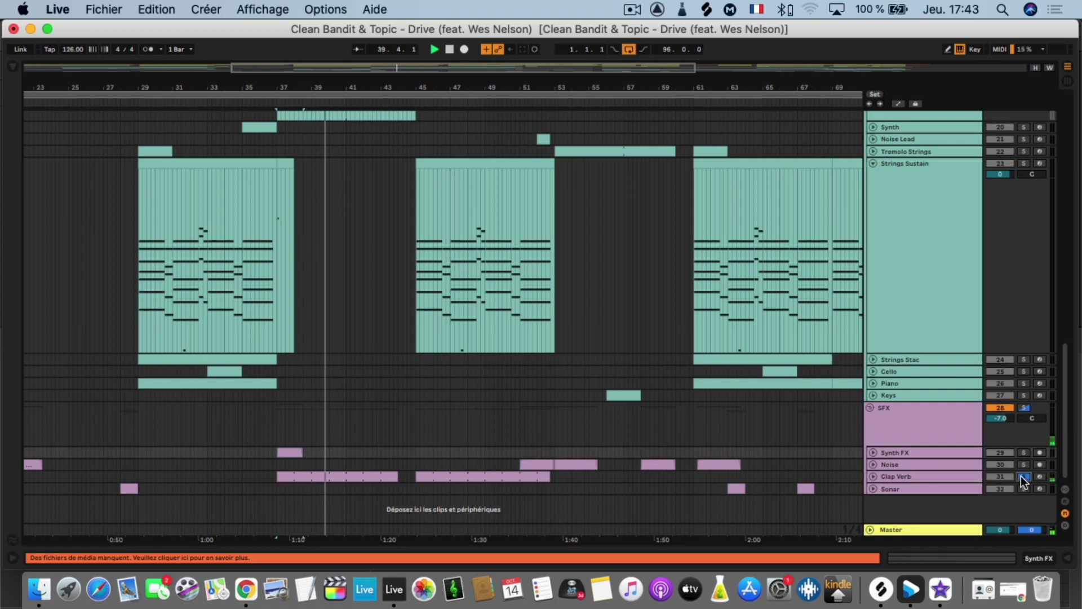
{"action": "left_click", "coordinate": [873, 477]}
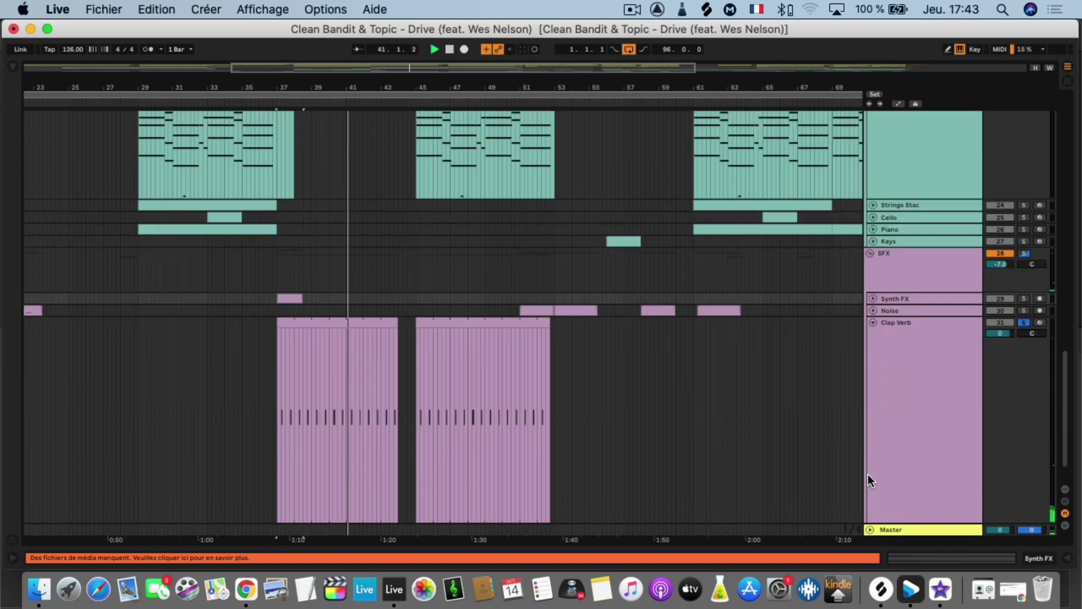
{"action": "left_click", "coordinate": [873, 322]}
{"action": "left_click", "coordinate": [872, 253]}
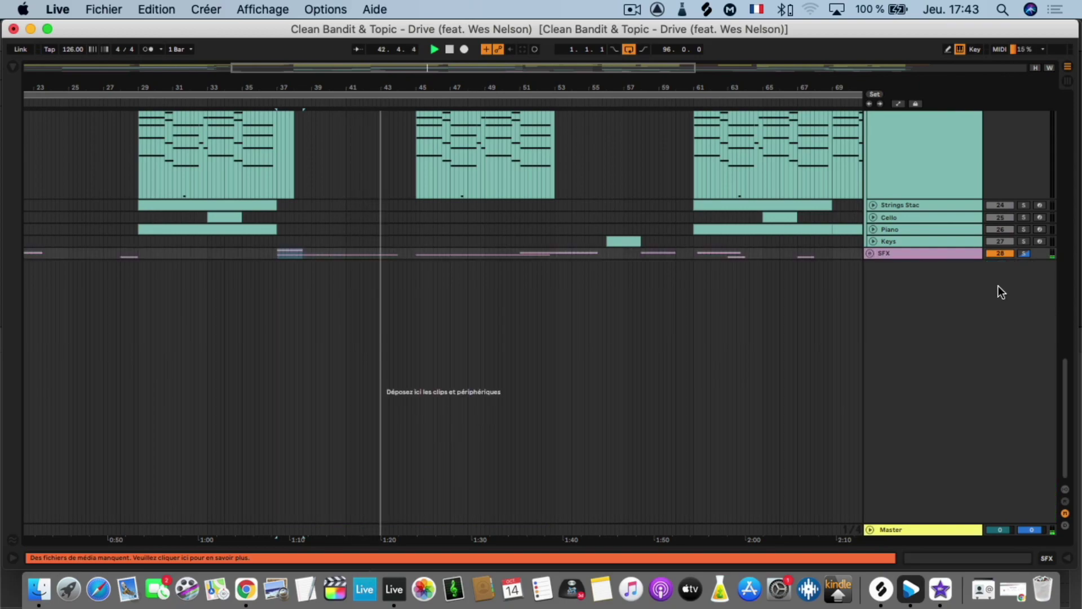
{"action": "left_click", "coordinate": [1024, 253]}
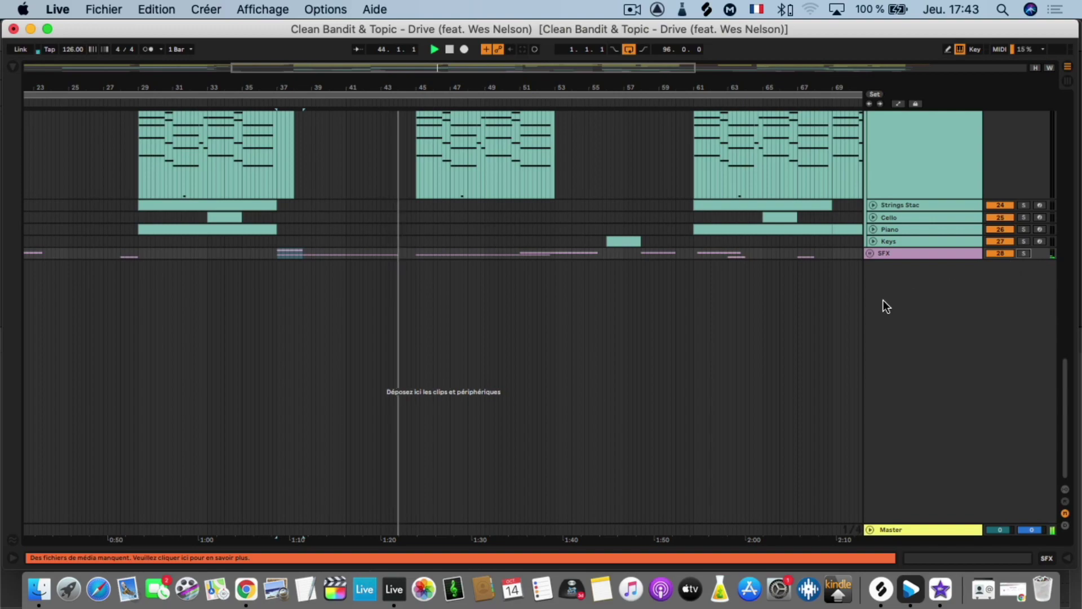
- Show the Strings Sustain track's sampler instrument and effects chain
{"action": "scroll", "coordinate": [882, 303], "scroll_direction": "up", "scroll_amount": 10}
{"action": "scroll", "coordinate": [882, 304], "scroll_direction": "down", "scroll_amount": 1}
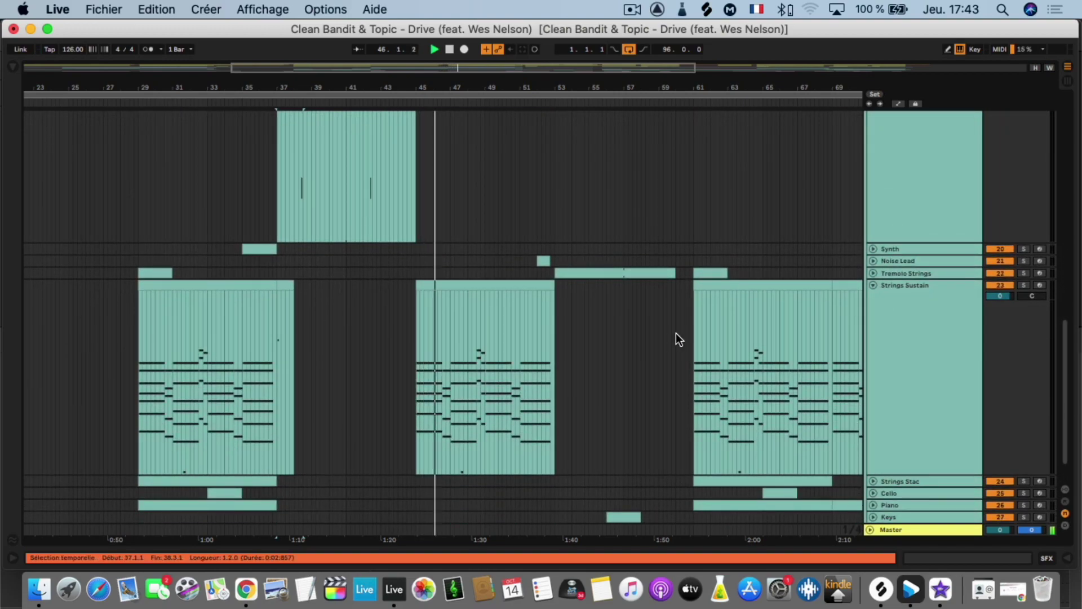
{"action": "double_click", "coordinate": [912, 281]}
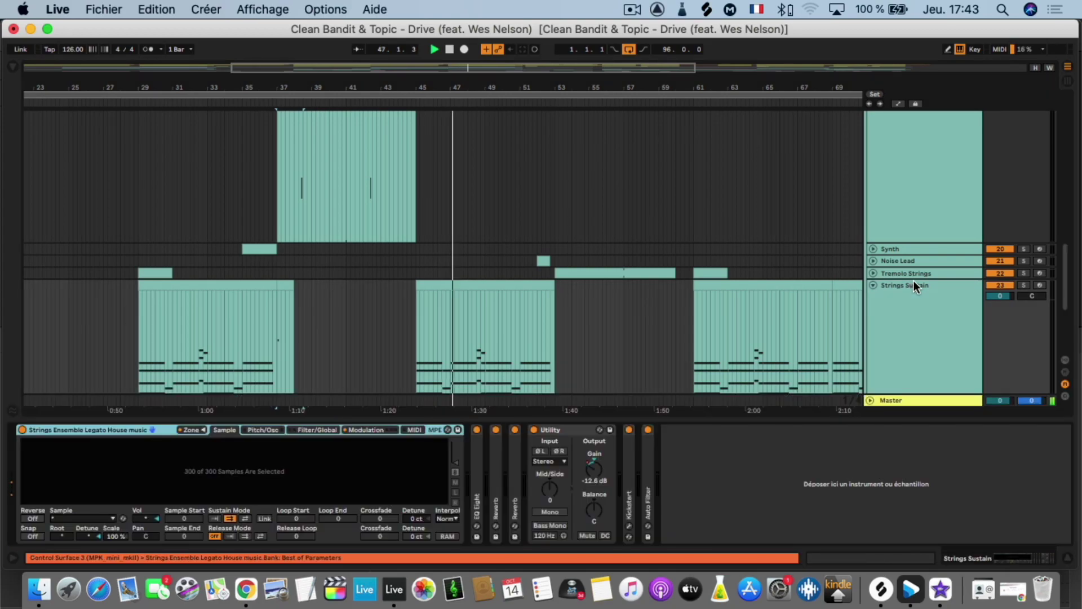
- Search the browser's instruments for "string" and select Cruiser Strings.adg among the Wavetable Strings presets
{"action": "left_click", "coordinate": [17, 70]}
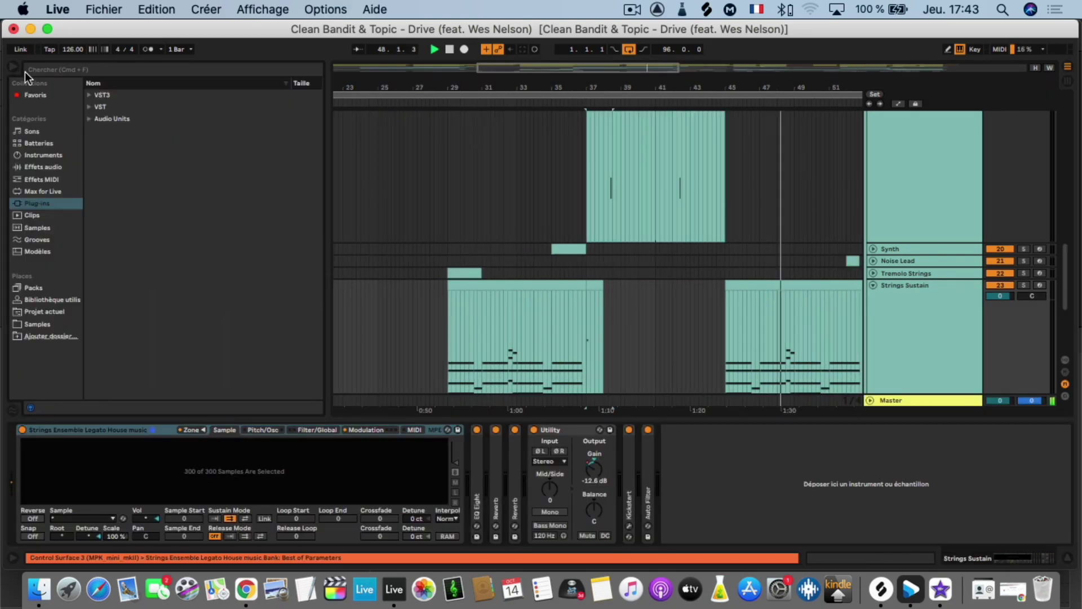
{"action": "left_click", "coordinate": [69, 70]}
{"action": "type", "text": "string"}
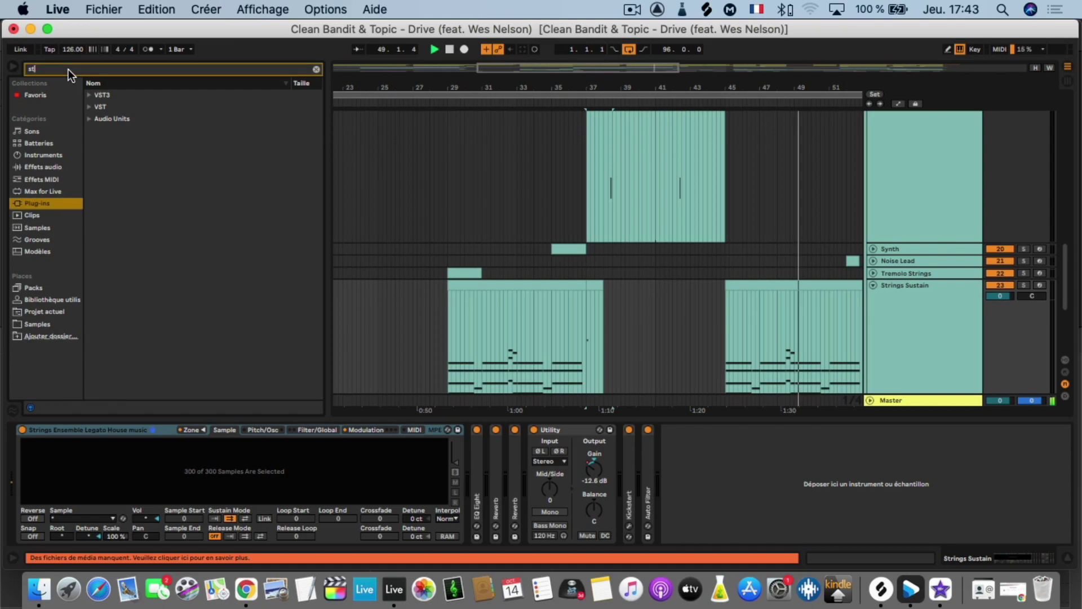
{"action": "left_click", "coordinate": [52, 154]}
{"action": "left_click", "coordinate": [115, 167]}
{"action": "key", "text": "Right"}
{"action": "key", "text": "Down"}
{"action": "key", "text": "Down"}
{"action": "key", "text": "Right"}
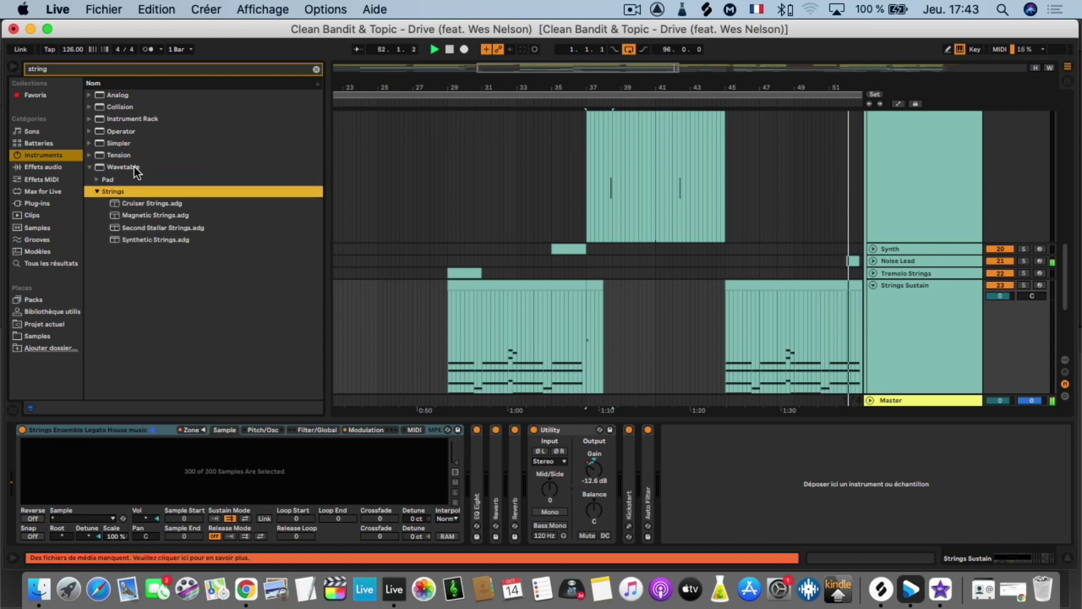
{"action": "left_click", "coordinate": [159, 203]}
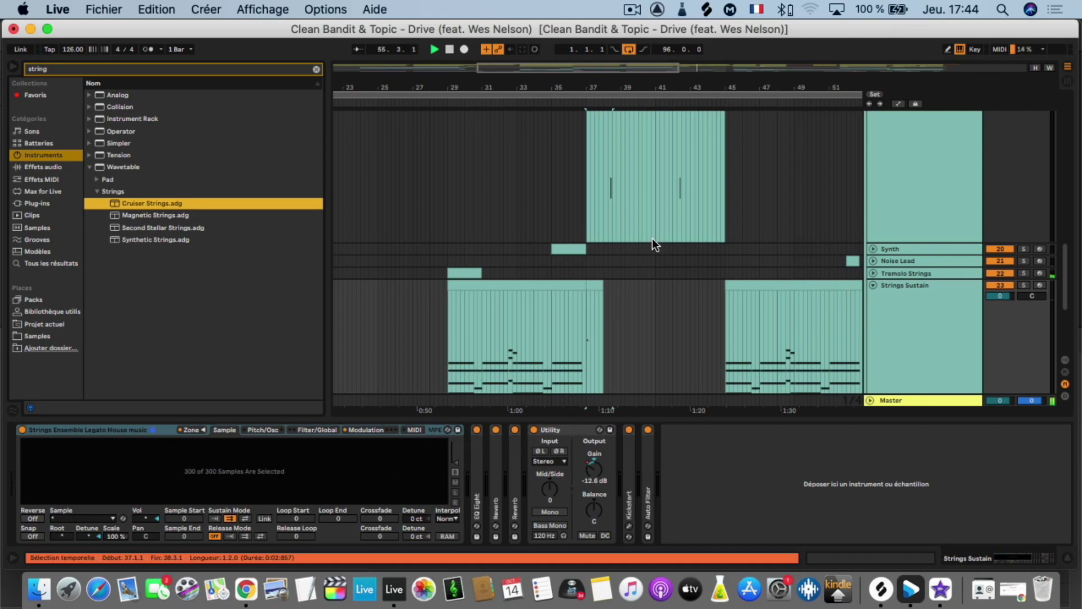
- Swap the Strings Sustain track's sampler for the Wavetable preset Cruiser Strings.adg, found by searching "string"
{"action": "scroll", "coordinate": [679, 231], "scroll_direction": "up", "scroll_amount": 8}
{"action": "scroll", "coordinate": [678, 231], "scroll_direction": "down", "scroll_amount": 8}
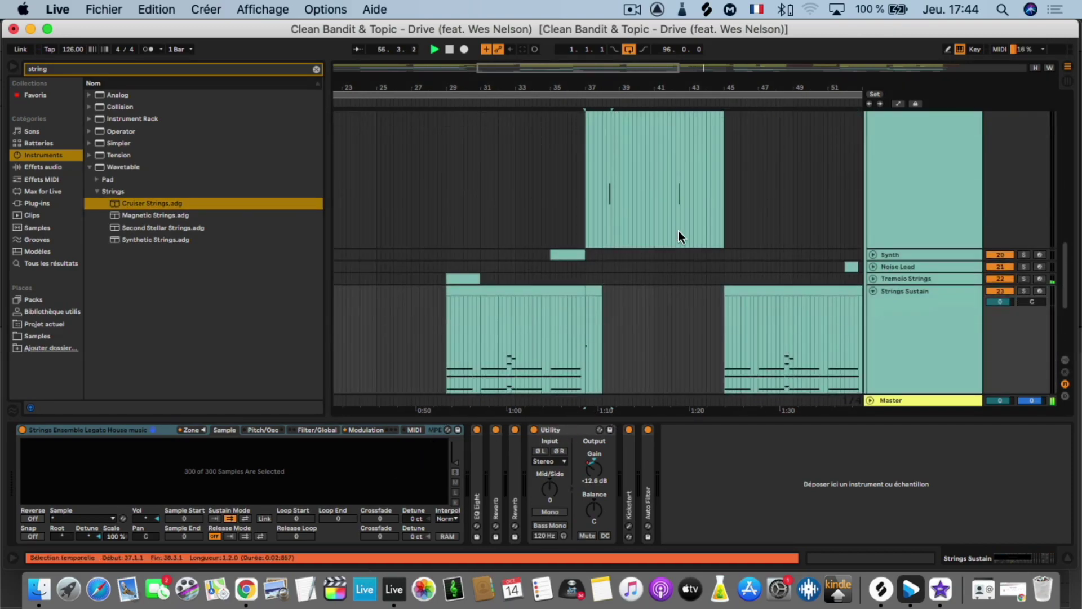
{"action": "left_click", "coordinate": [923, 198]}
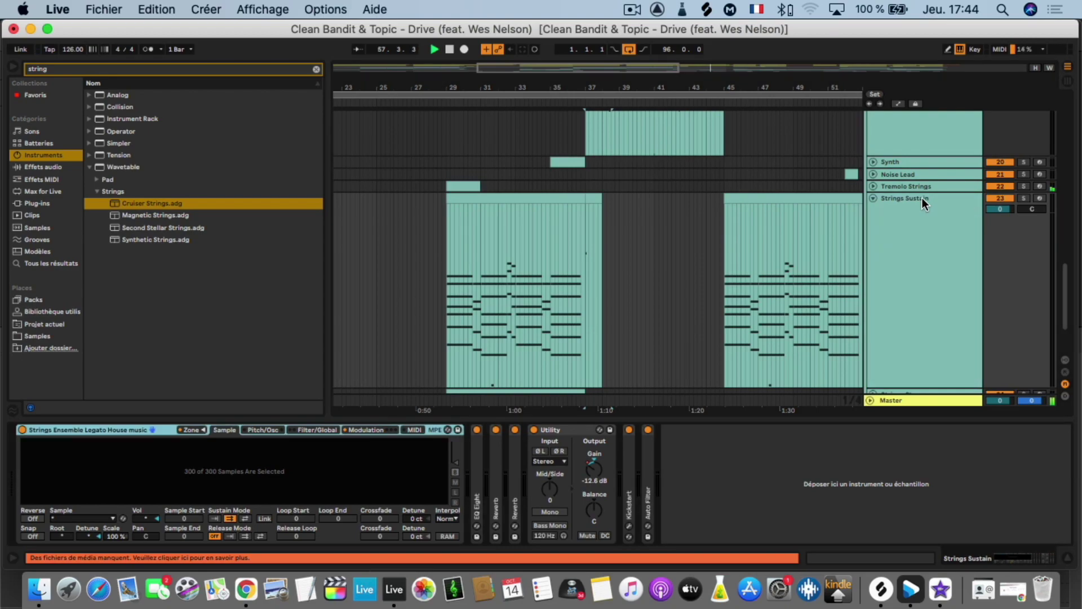
{"action": "left_click", "coordinate": [449, 431]}
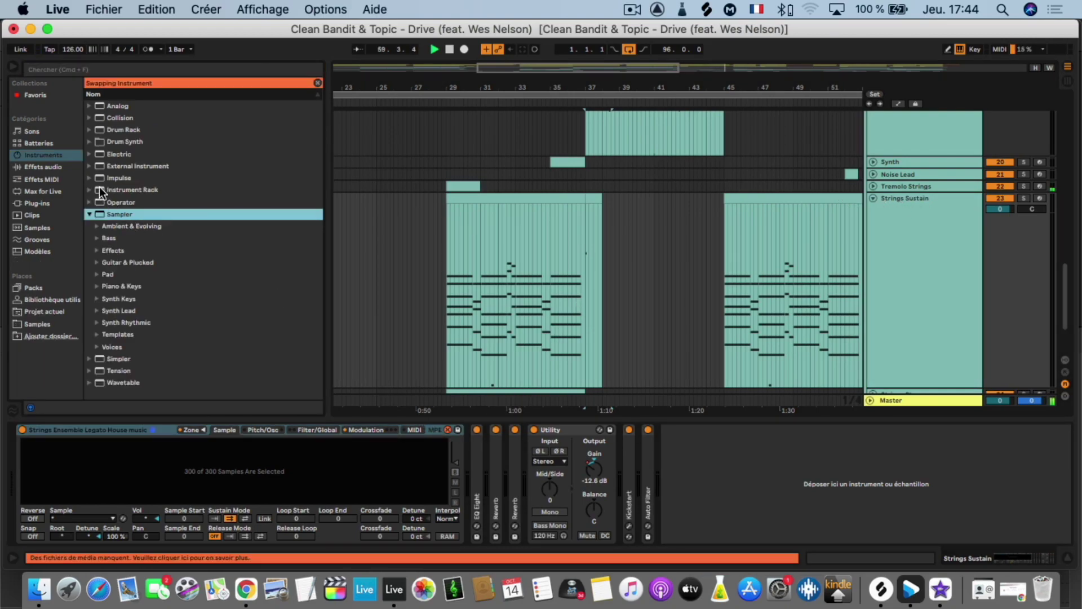
{"action": "left_click", "coordinate": [96, 68]}
{"action": "type", "text": "s"}
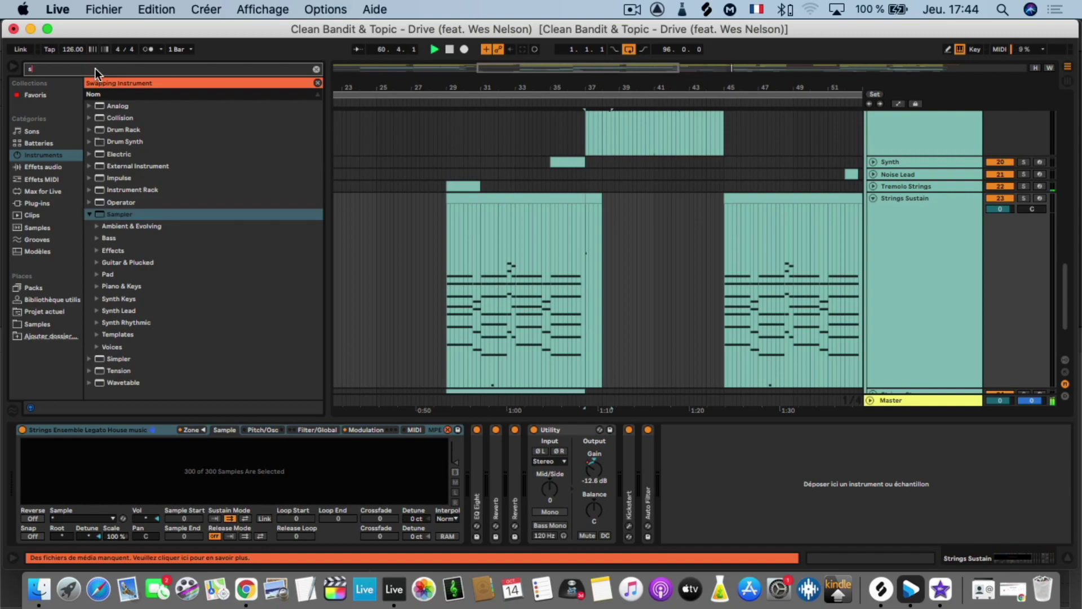
{"action": "type", "text": "tring"}
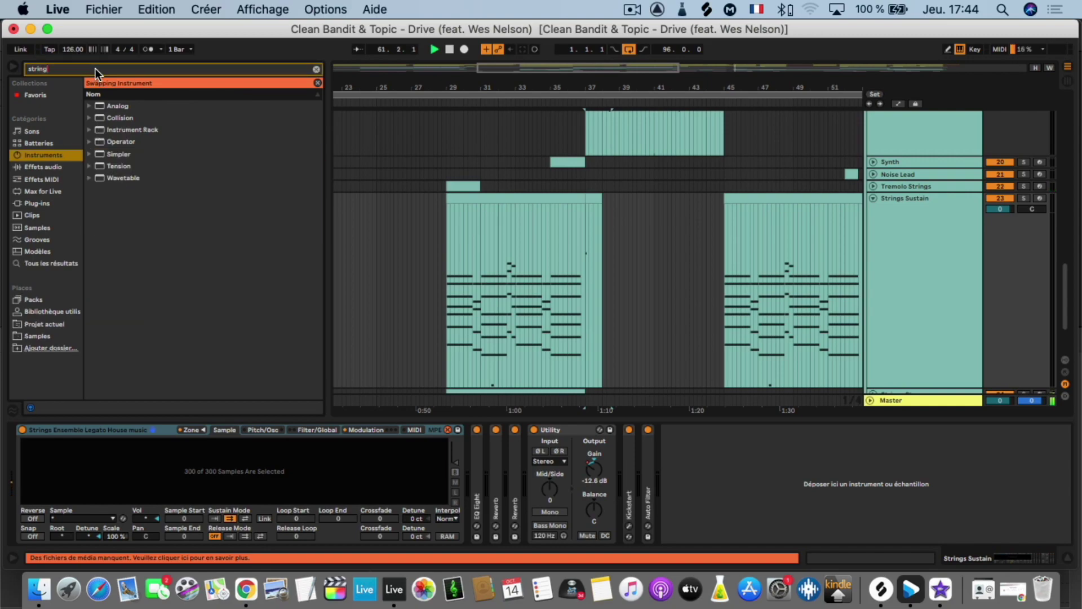
{"action": "left_click", "coordinate": [125, 178]}
{"action": "key", "text": "Right"}
{"action": "key", "text": "Down"}
{"action": "key", "text": "Down"}
{"action": "key", "text": "Down"}
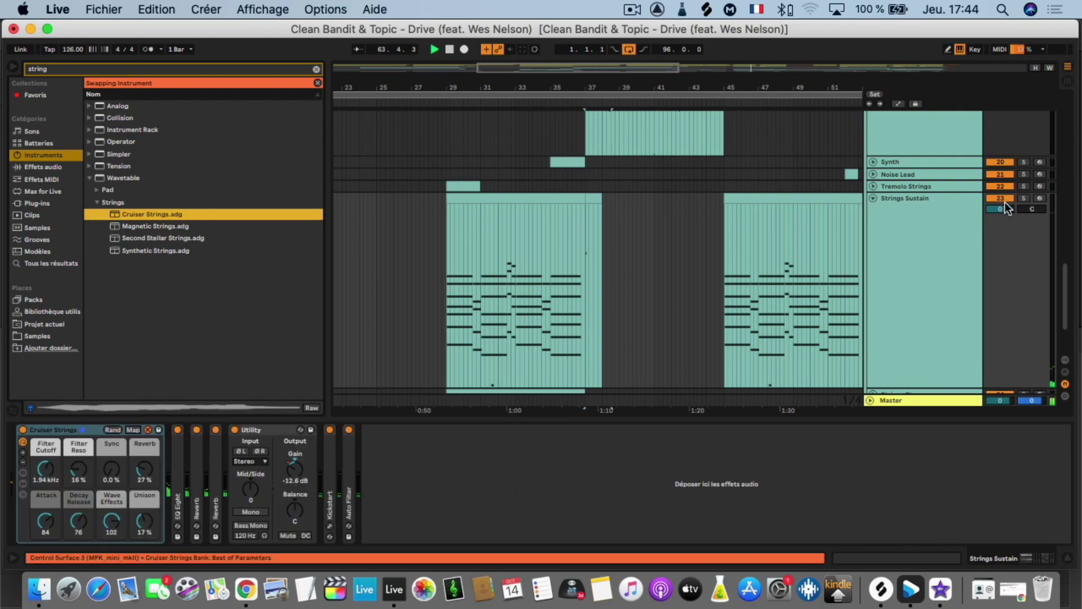
- Audition the Strings Sustain track soloed from bar 29, clear its solo and restart playback in the full mix
{"action": "left_click", "coordinate": [1024, 198]}
{"action": "left_click", "coordinate": [545, 198]}
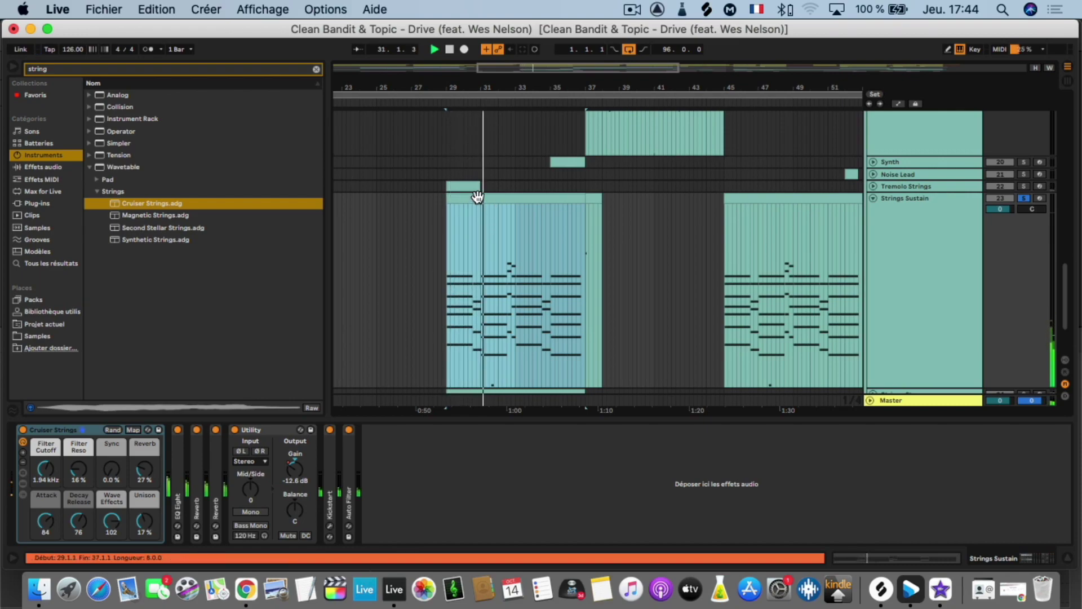
{"action": "left_click", "coordinate": [1022, 198]}
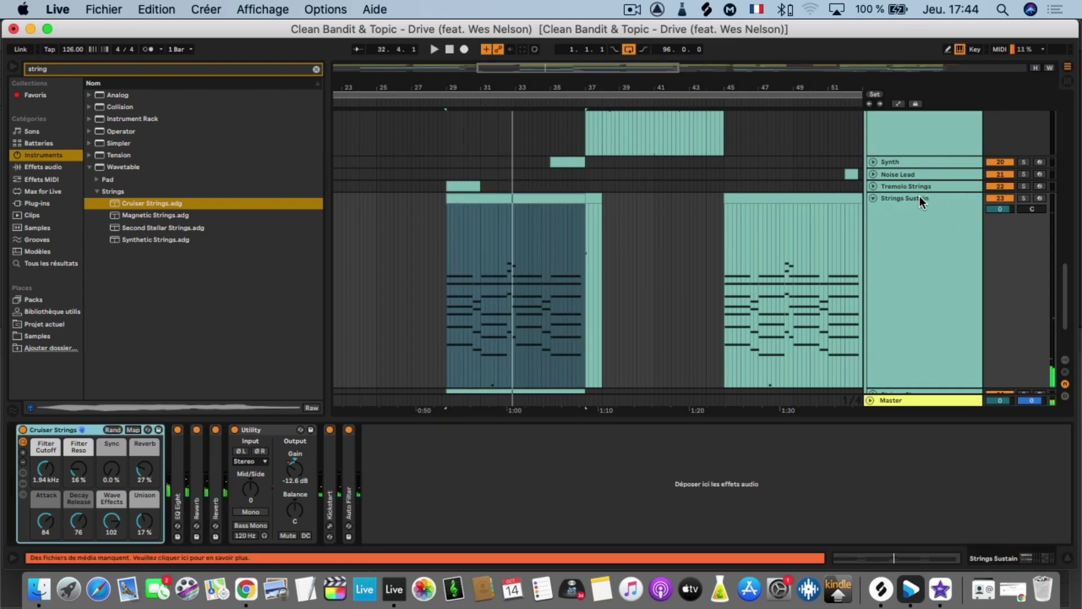
{"action": "key", "text": "space"}
{"action": "key", "text": "space"}
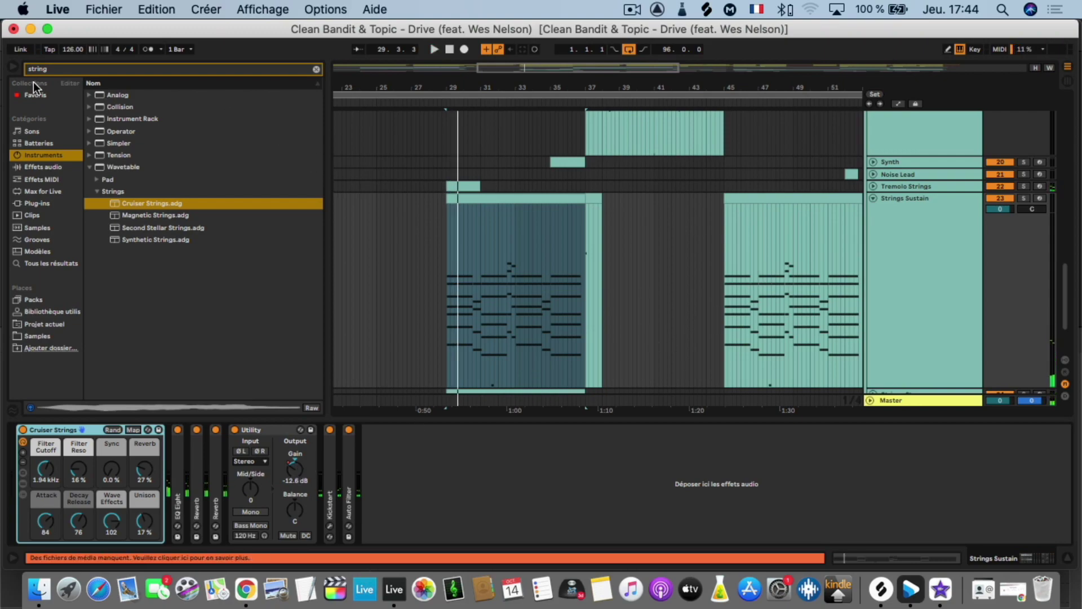
- Search the plug-ins for "saus" and add Dada Life's Audio Unit Sausage Fattener to the Strings Sustain track
{"action": "key", "text": "BackSpace"}
{"action": "key", "text": "BackSpace"}
{"action": "key", "text": "BackSpace"}
{"action": "key", "text": "BackSpace"}
{"action": "key", "text": "BackSpace"}
{"action": "key", "text": "BackSpace"}
{"action": "type", "text": "saus"}
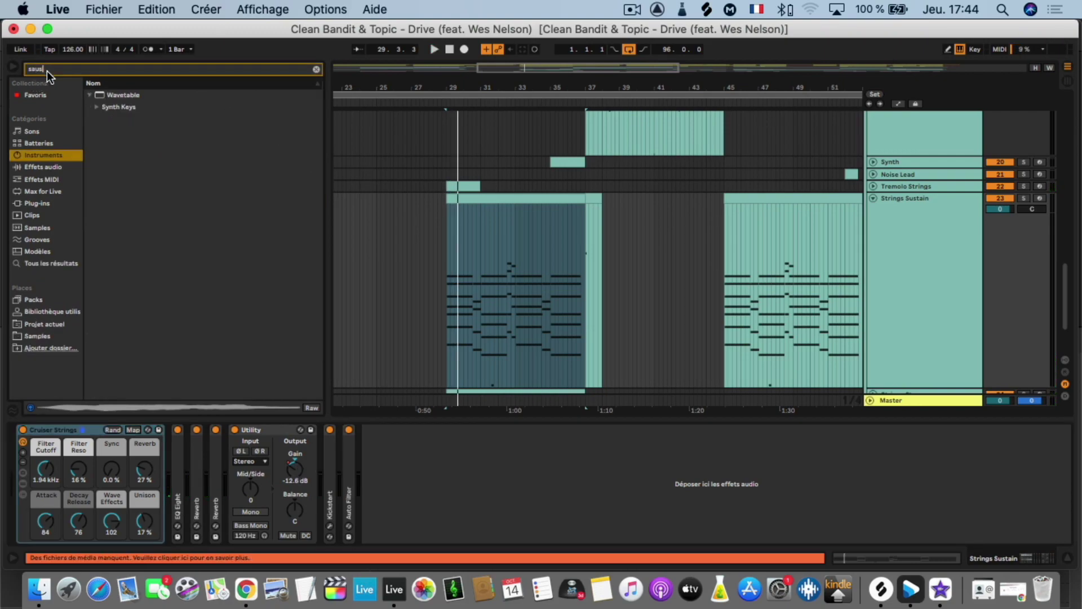
{"action": "left_click", "coordinate": [51, 202]}
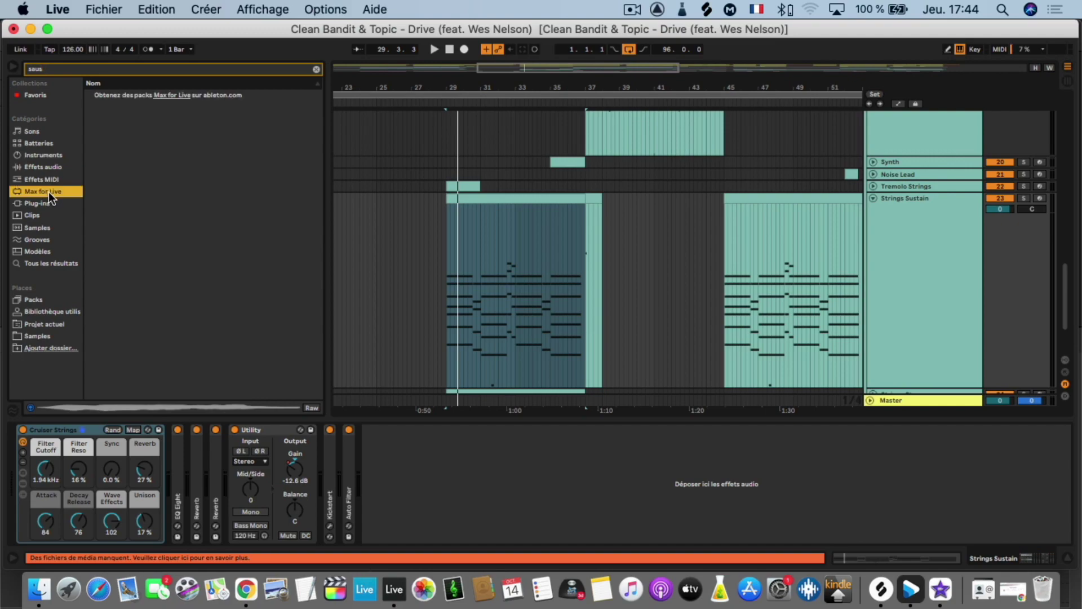
{"action": "left_click", "coordinate": [99, 108]}
{"action": "left_click", "coordinate": [187, 120]}
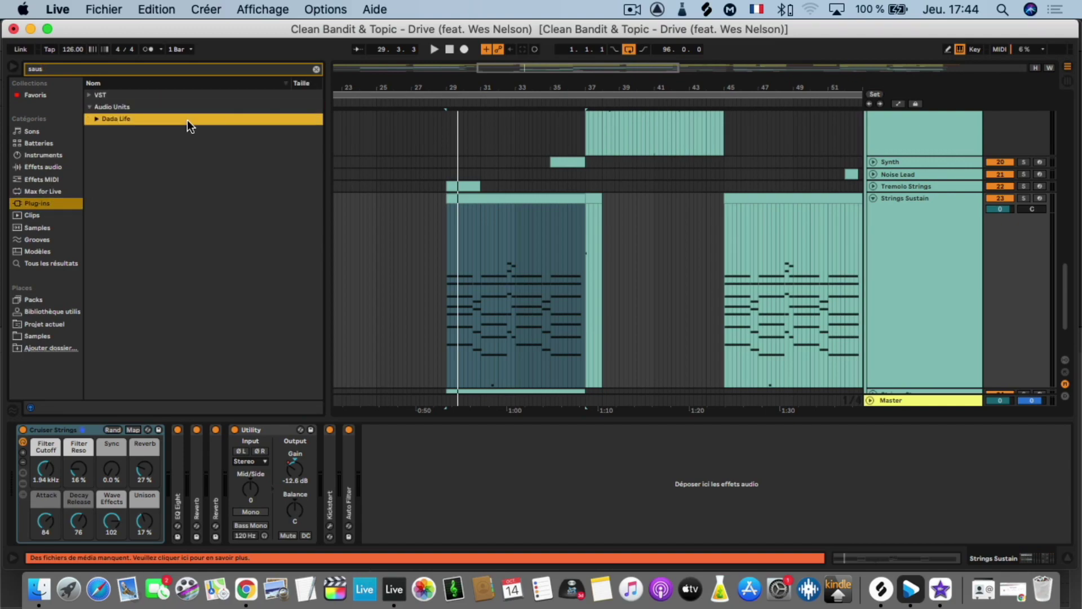
{"action": "left_click", "coordinate": [164, 127]}
{"action": "double_click", "coordinate": [154, 131]}
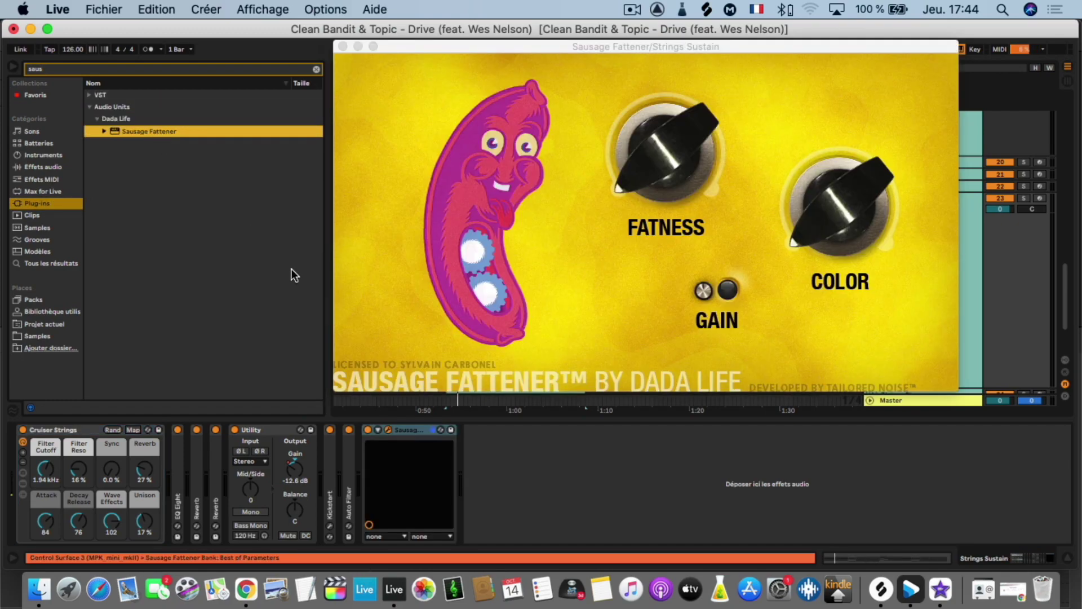
- Raise Sausage Fattener's Fatness slightly, set its Color to 10 %, and close the plug-in window
{"action": "left_click_drag", "start_coordinate": [662, 183], "coordinate": [654, 133]}
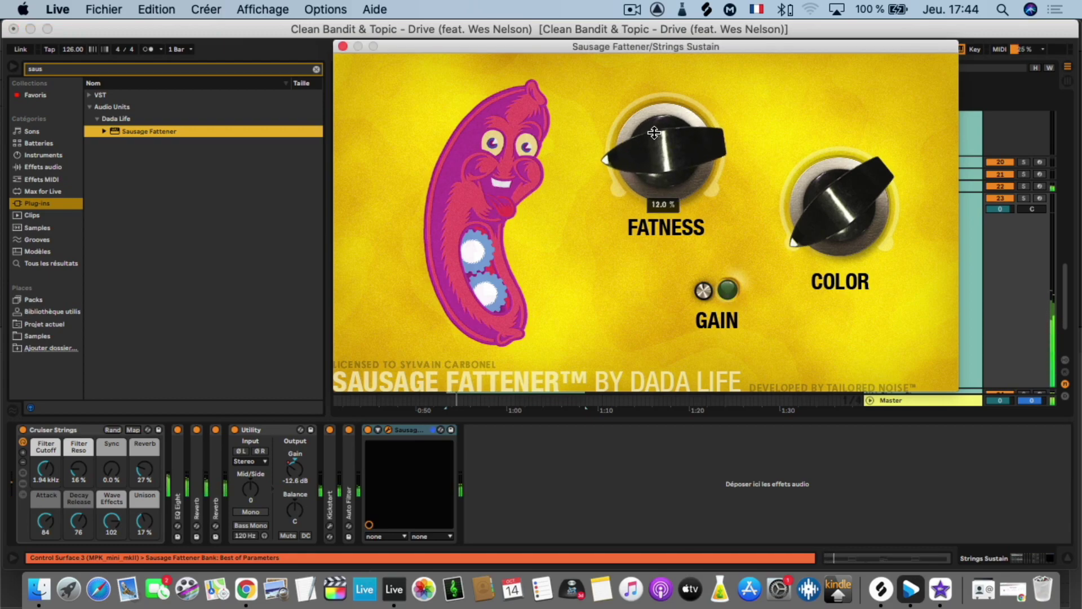
{"action": "left_click_drag", "start_coordinate": [858, 237], "coordinate": [842, 192]}
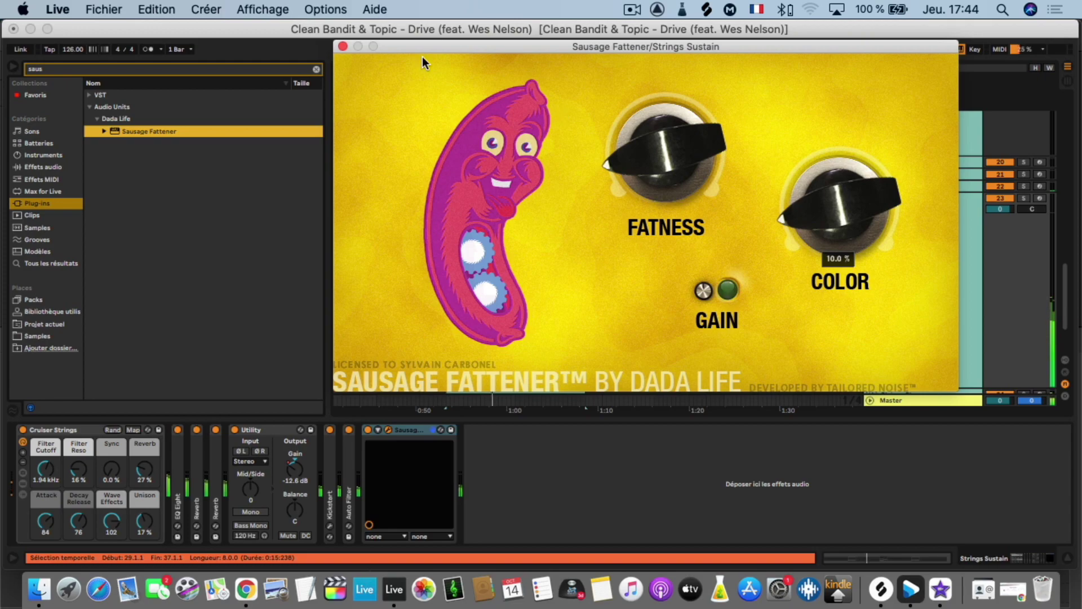
{"action": "left_click", "coordinate": [343, 46]}
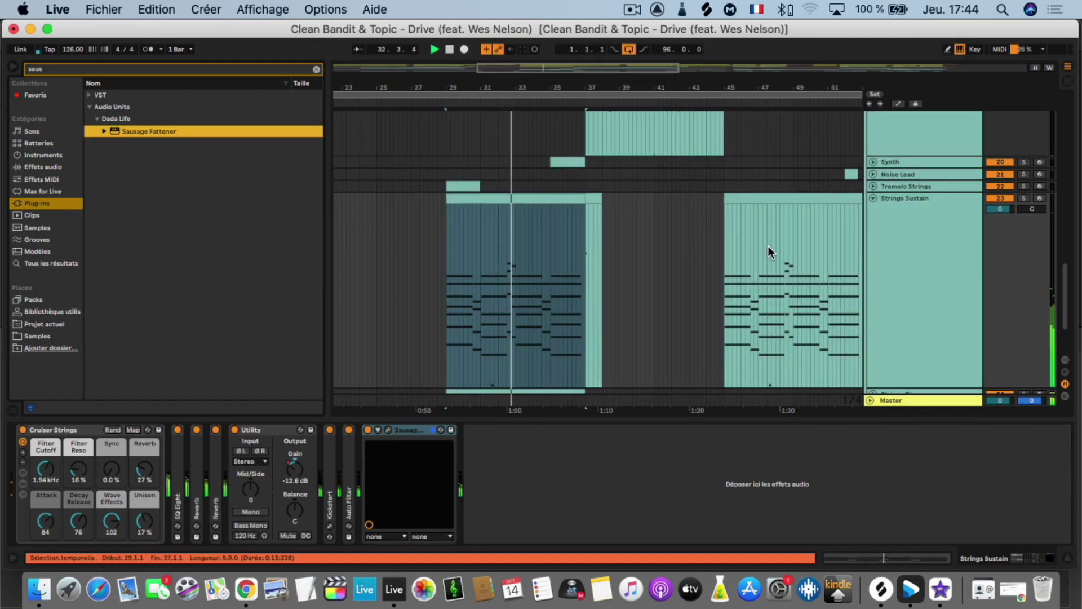
- Compare Strings Sustain with and without solo, and replay its clip soloed from bar 29
{"action": "left_click", "coordinate": [1021, 199]}
{"action": "left_click", "coordinate": [1020, 199]}
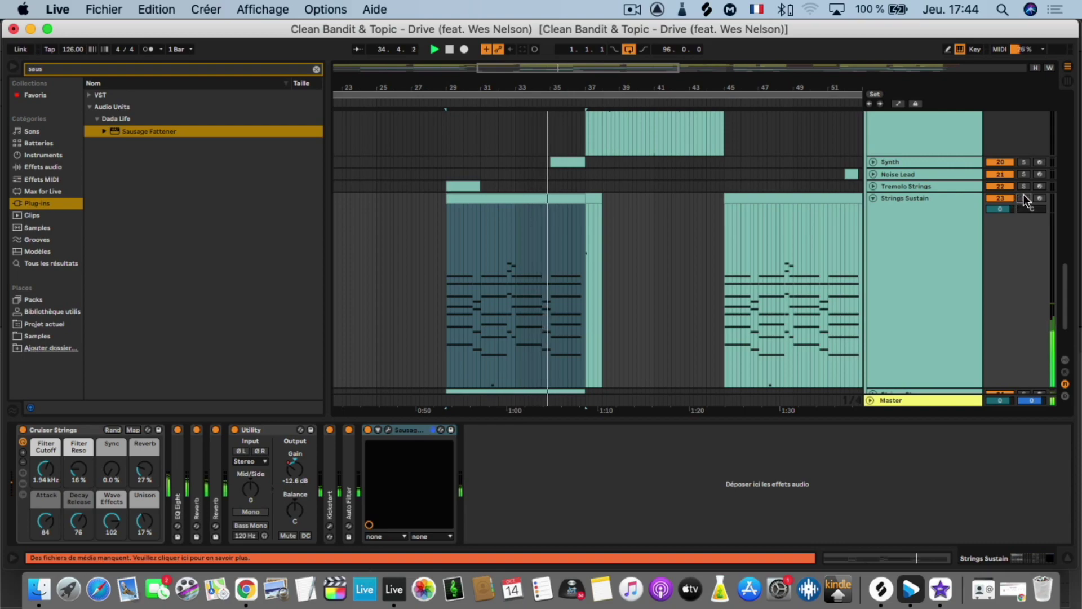
{"action": "left_click", "coordinate": [1023, 198]}
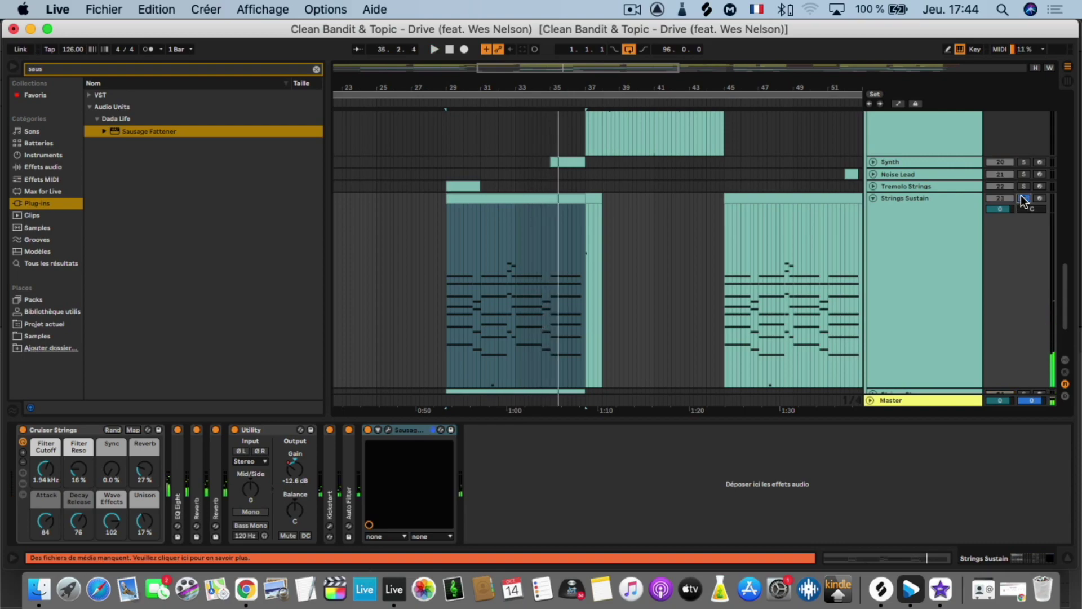
{"action": "left_click", "coordinate": [520, 203]}
{"action": "key", "text": "space"}
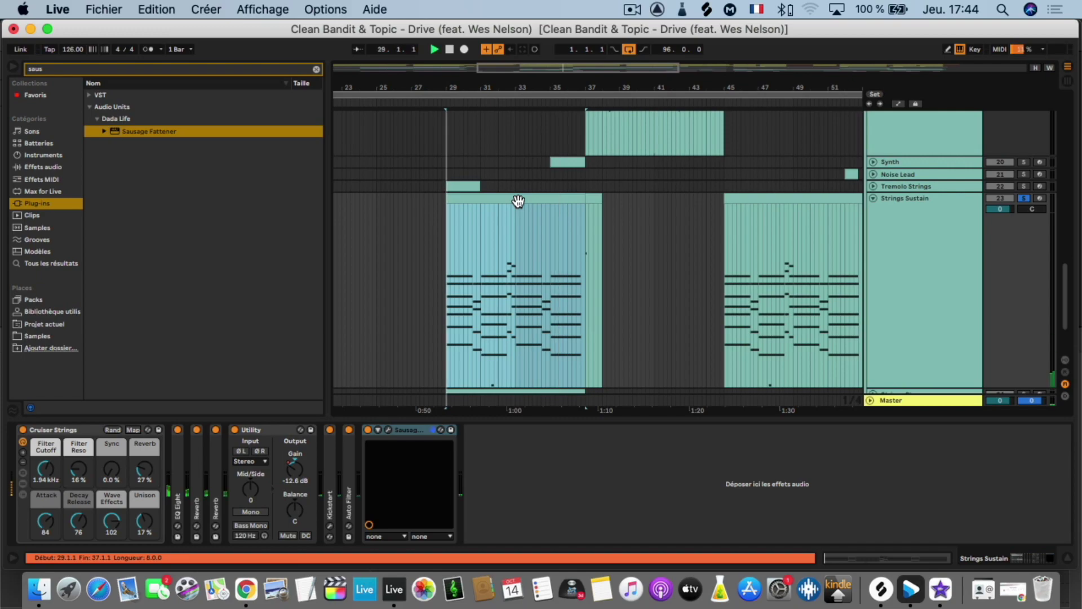
- Audition Strings Sustain soloed together with the Piano and Acapella tracks, and clear all the solos
{"action": "scroll", "coordinate": [923, 221], "scroll_direction": "down", "scroll_amount": 3}
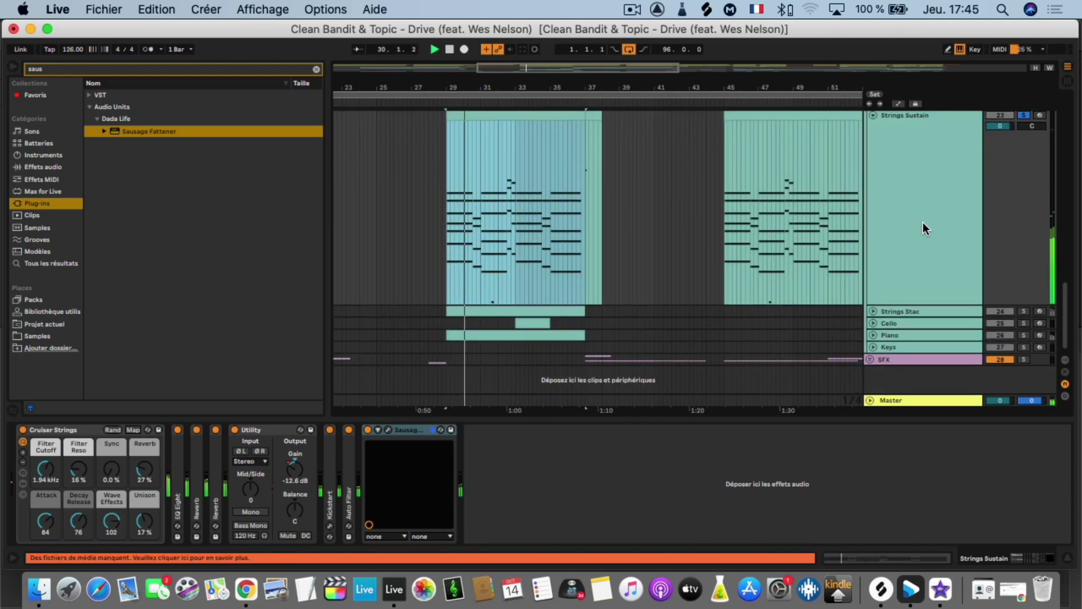
{"action": "left_click", "coordinate": [1025, 335]}
{"action": "scroll", "coordinate": [838, 285], "scroll_direction": "up", "scroll_amount": 8}
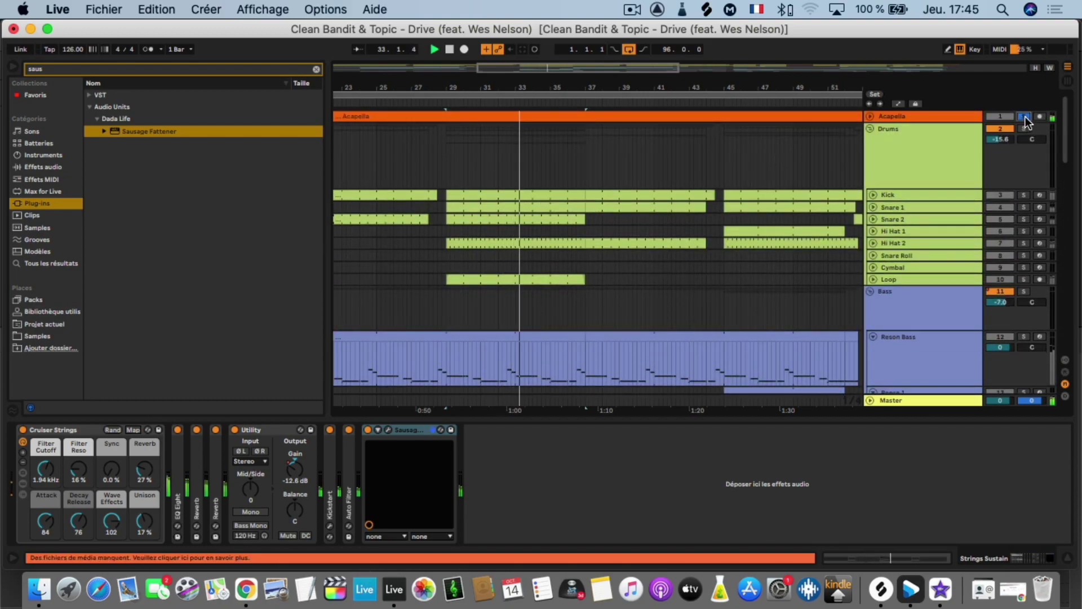
{"action": "scroll", "coordinate": [651, 239], "scroll_direction": "down", "scroll_amount": 8}
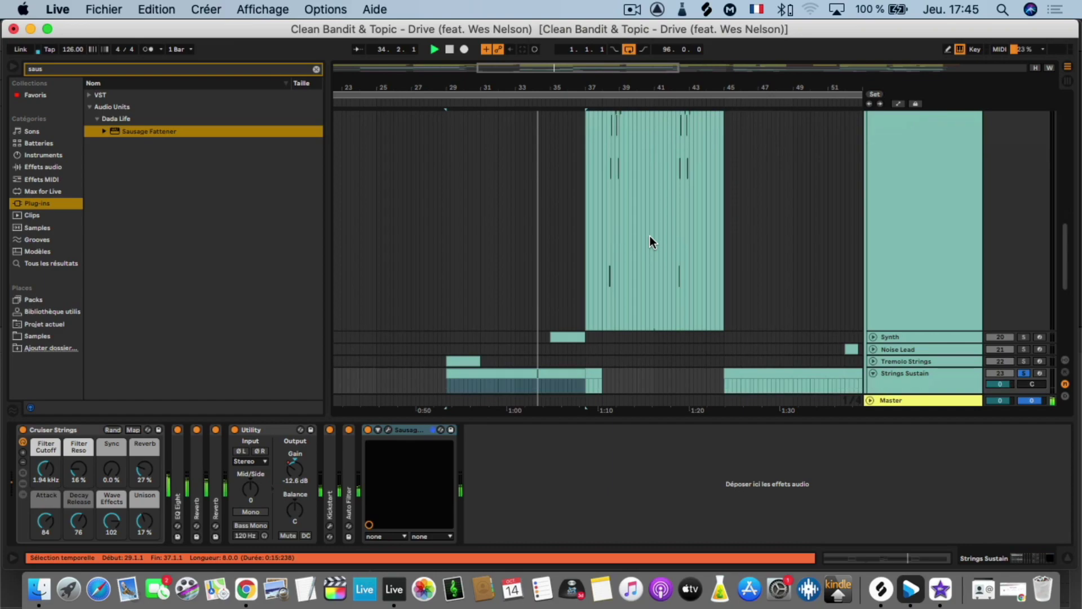
{"action": "scroll", "coordinate": [651, 235], "scroll_direction": "down", "scroll_amount": 6}
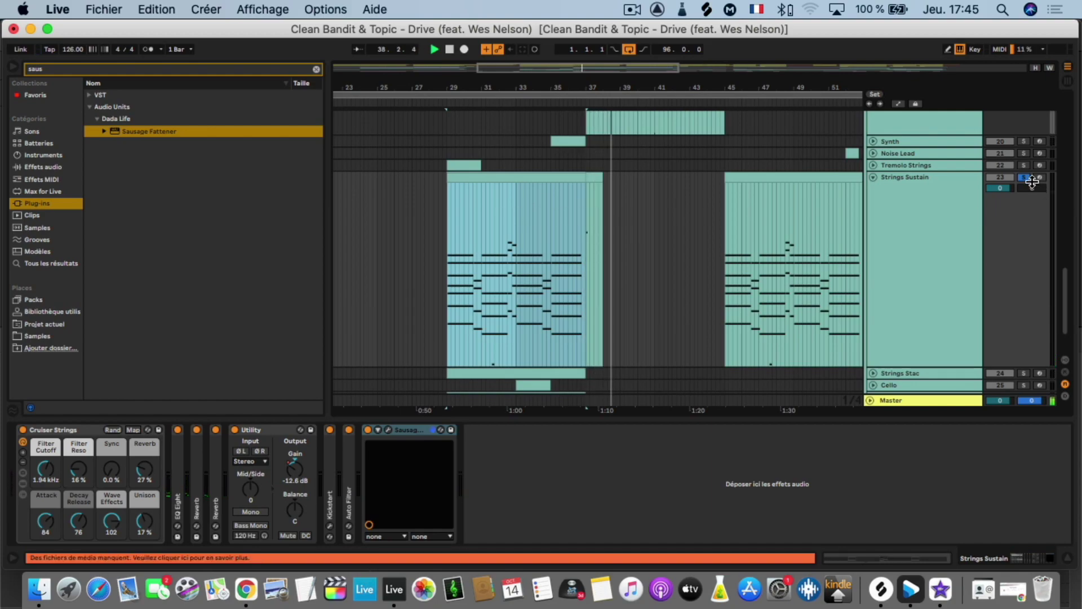
{"action": "scroll", "coordinate": [726, 224], "scroll_direction": "up", "scroll_amount": 5}
{"action": "scroll", "coordinate": [733, 236], "scroll_direction": "up", "scroll_amount": 3}
- Place the insertion marker at 44.2.1 on the Reese 2 track and hide the browser and the device view
{"action": "left_click", "coordinate": [713, 164]}
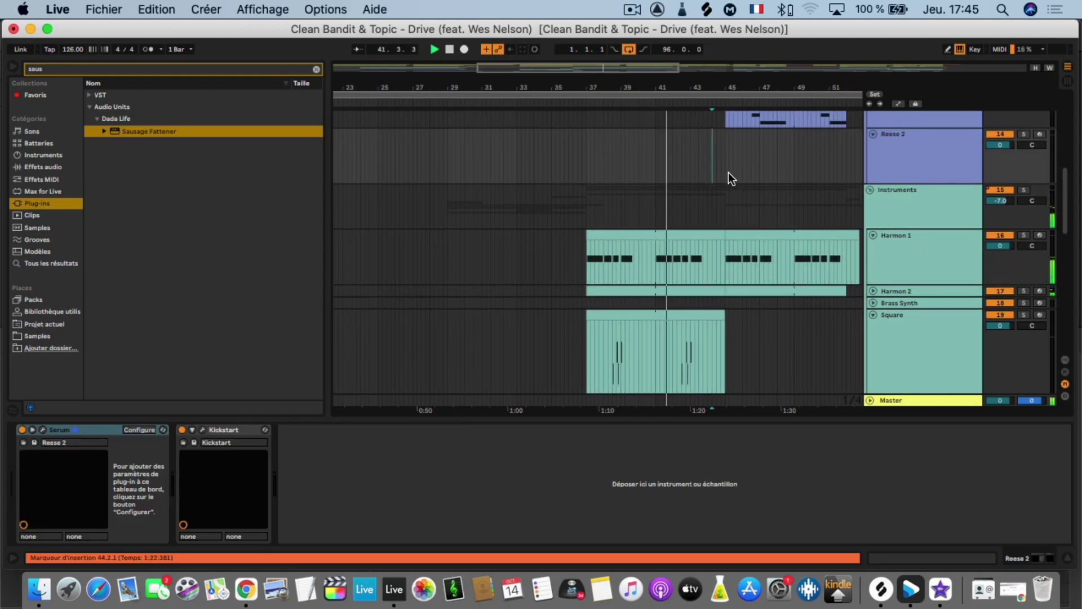
{"action": "left_click", "coordinate": [16, 68]}
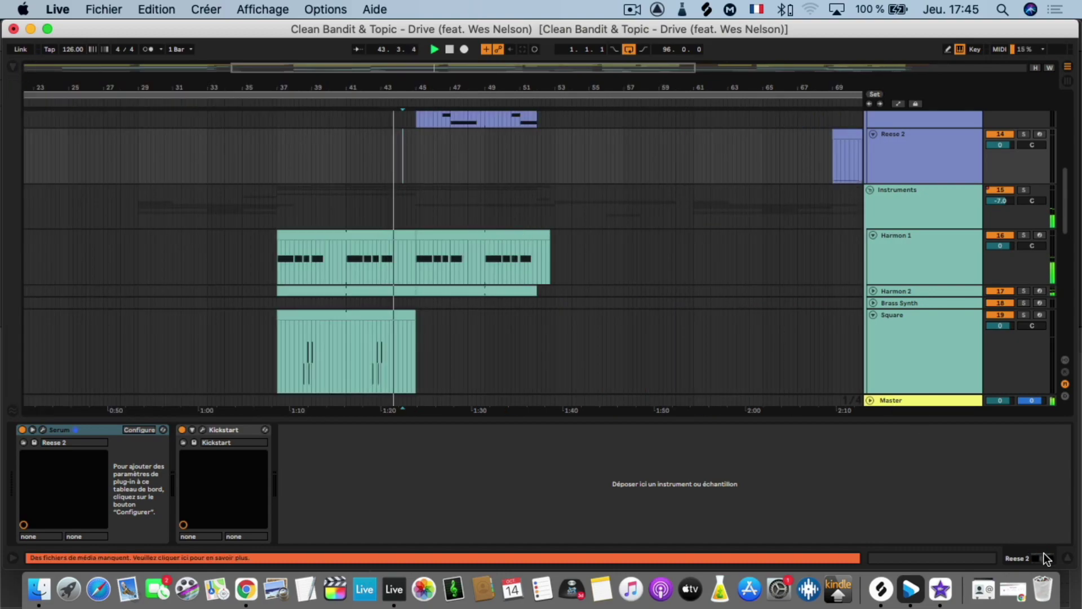
{"action": "left_click", "coordinate": [1067, 558]}
- Follow the full mix from bar 44 past bar 63, viewing the whole arrangement and the bass clips around bar 52
{"action": "scroll", "coordinate": [829, 400], "scroll_direction": "up", "scroll_amount": 5}
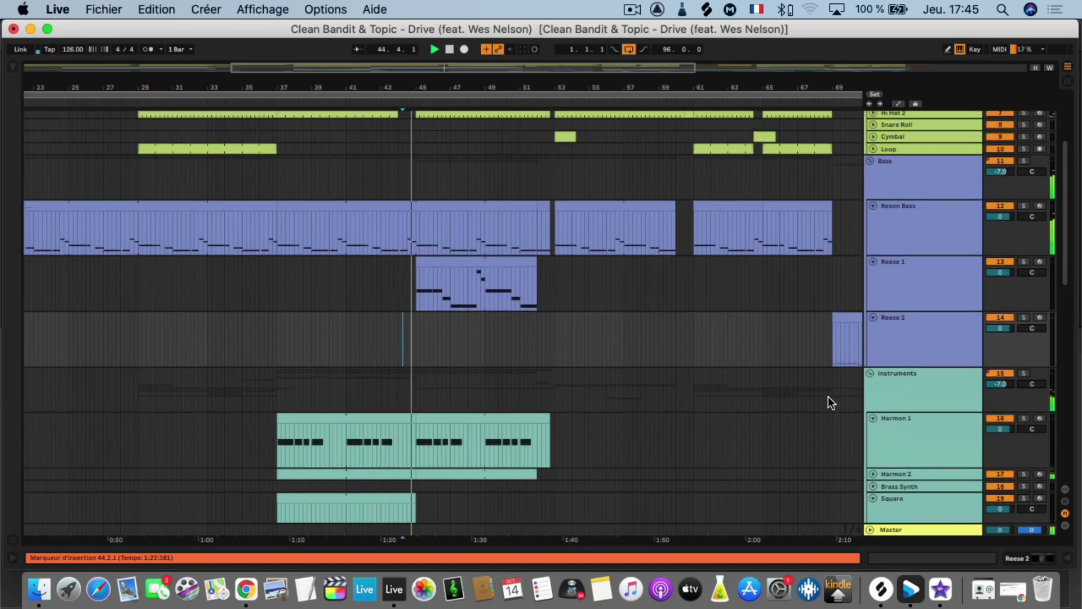
{"action": "scroll", "coordinate": [828, 397], "scroll_direction": "up", "scroll_amount": 3}
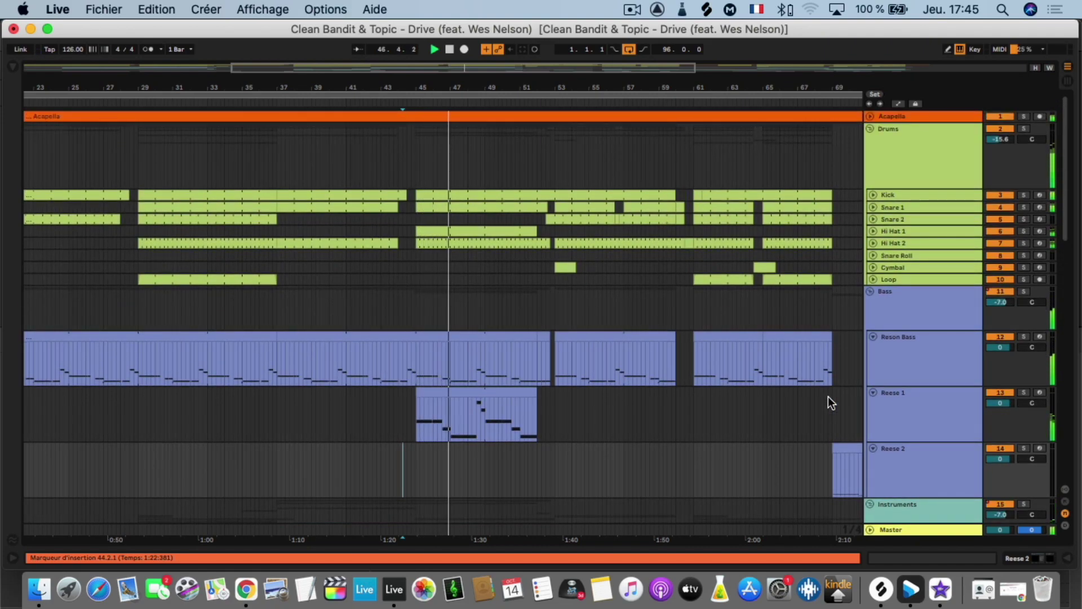
{"action": "scroll", "coordinate": [827, 396], "scroll_direction": "down", "scroll_amount": 10}
{"action": "scroll", "coordinate": [827, 391], "scroll_direction": "up", "scroll_amount": 3}
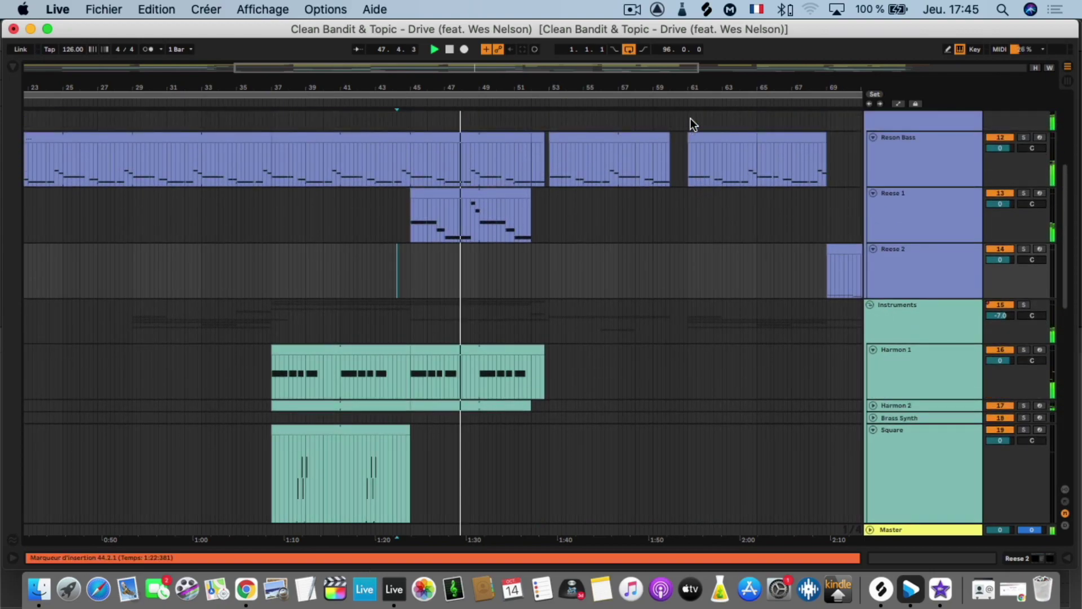
{"action": "scroll", "coordinate": [358, 186], "scroll_direction": "down", "scroll_amount": 5}
{"action": "scroll", "coordinate": [279, 260], "scroll_direction": "up", "scroll_amount": 5}
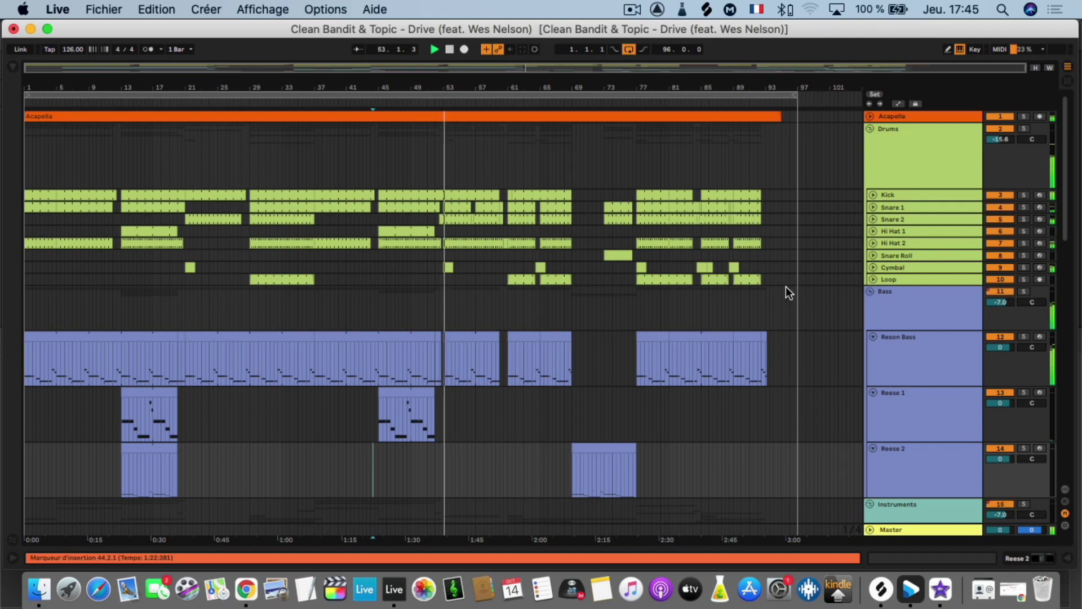
{"action": "left_click", "coordinate": [441, 309]}
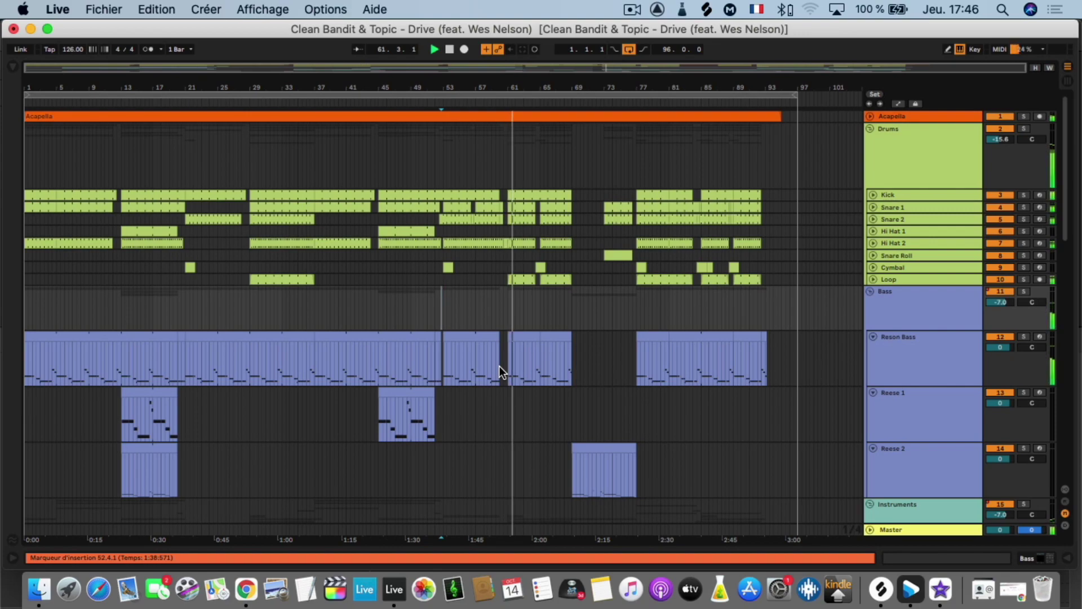
{"action": "left_click_drag", "start_coordinate": [586, 87], "coordinate": [586, 115]}
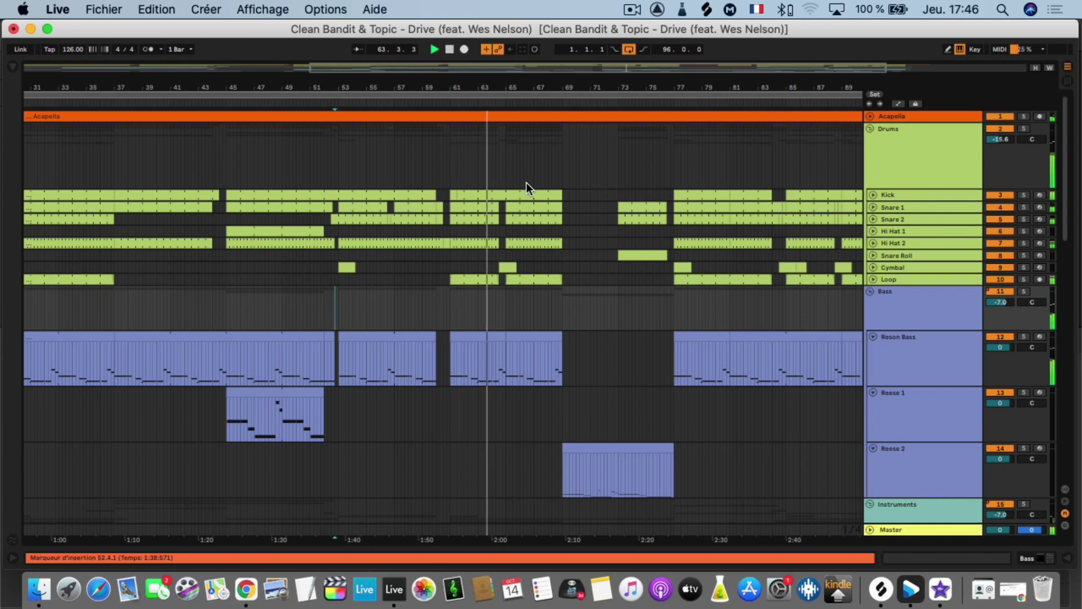
- Solo the Loop, Cymbal and Hi Hat 2 tracks together and replay them from the Loop clip at bar 65
{"action": "left_click", "coordinate": [1024, 280]}
{"action": "left_click", "coordinate": [1023, 268]}
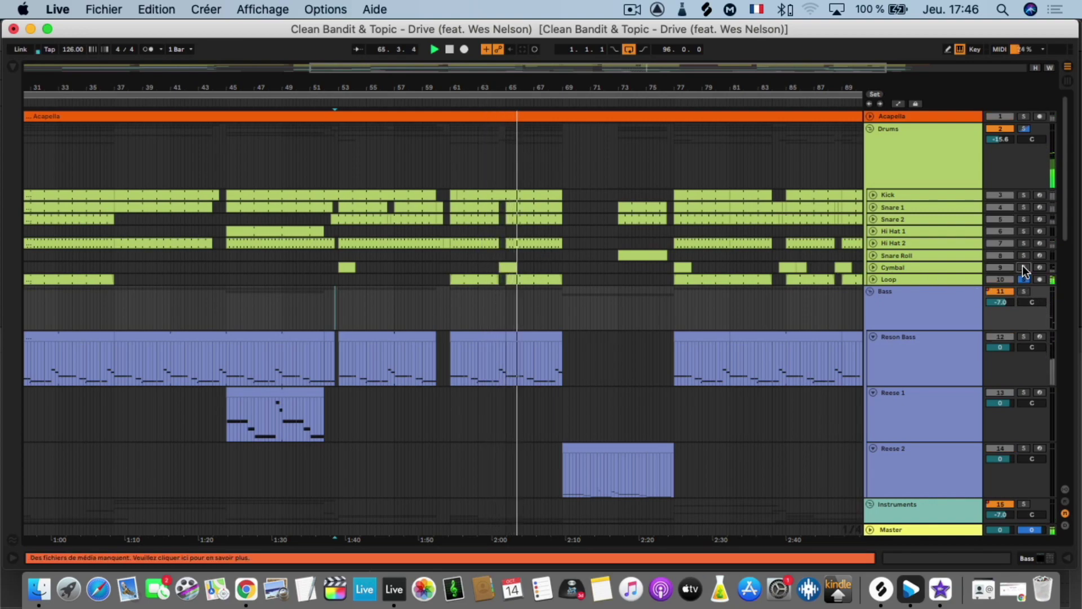
{"action": "left_click", "coordinate": [523, 279]}
{"action": "key", "text": "space"}
{"action": "key", "text": "space"}
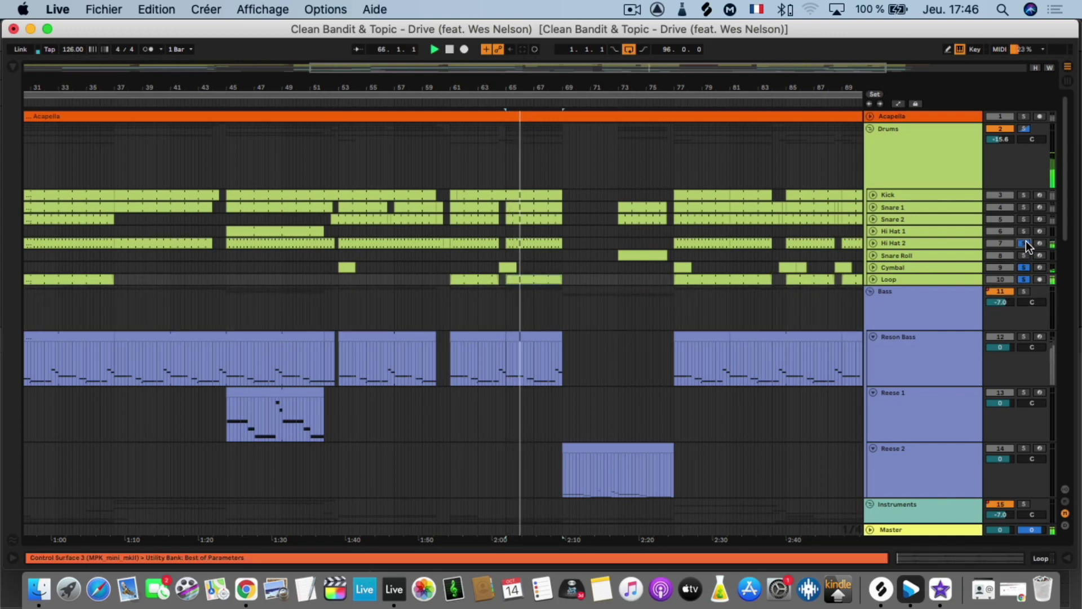
{"action": "left_click", "coordinate": [1023, 243]}
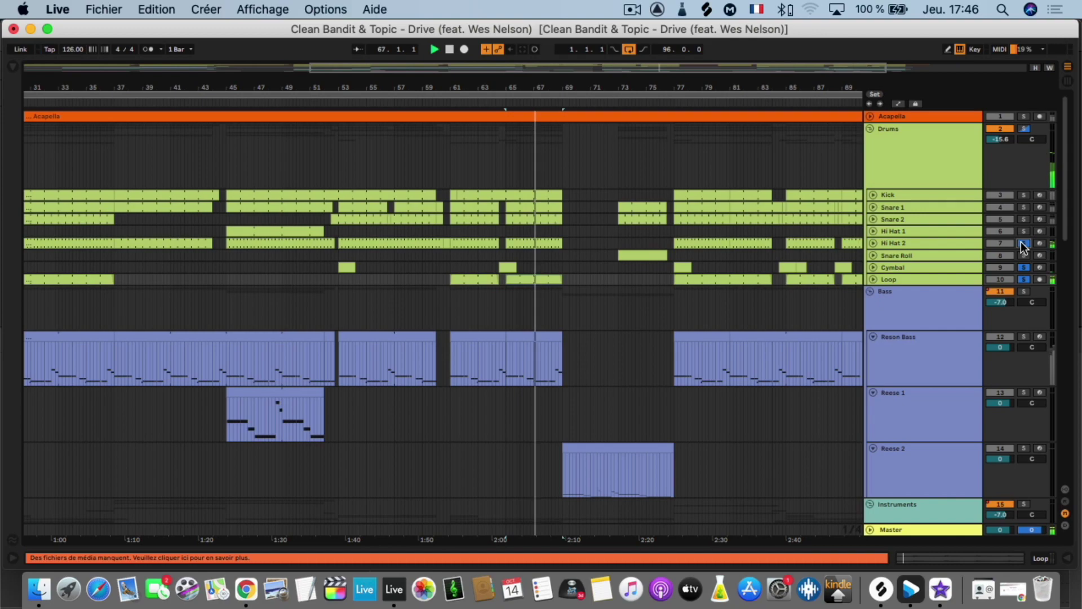
- Examine the notes of the Hi Hat 2 clip and the waveform of the Loop clip at bar 65, closing each clip view
{"action": "double_click", "coordinate": [530, 242]}
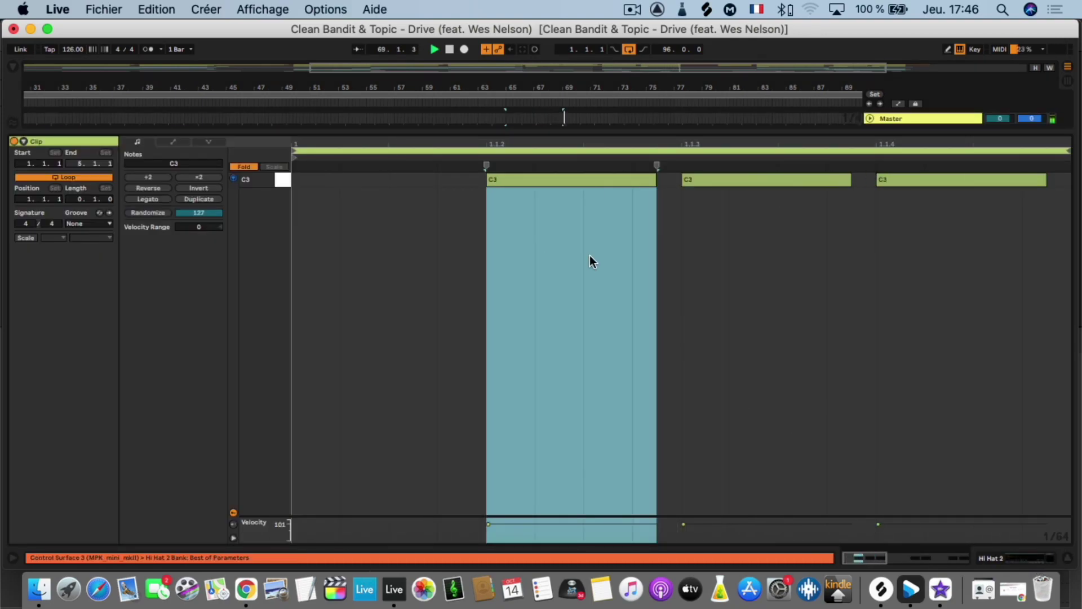
{"action": "left_click", "coordinate": [1068, 557]}
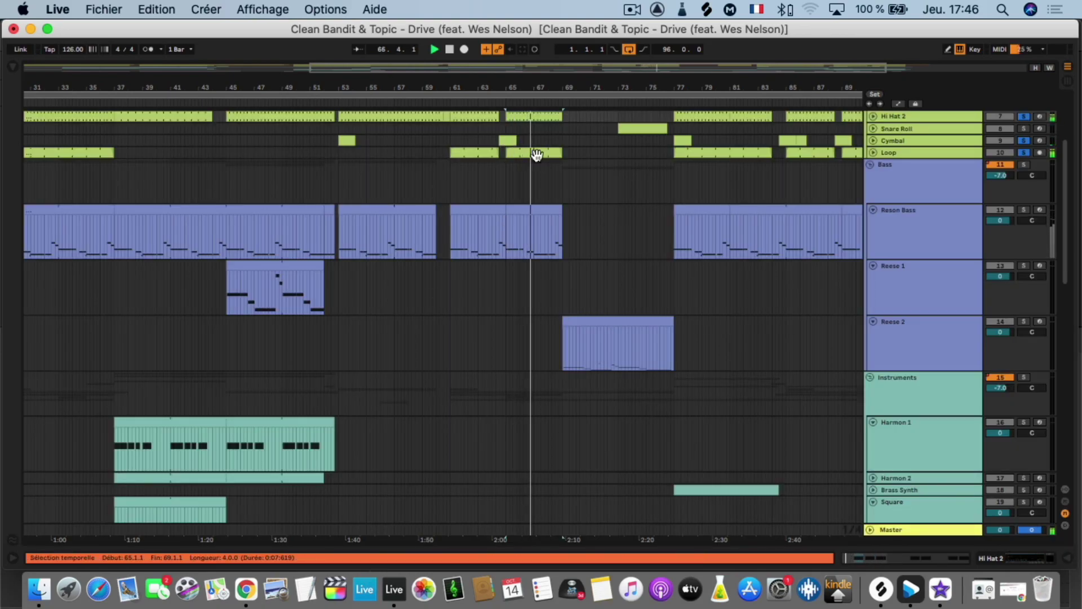
{"action": "double_click", "coordinate": [536, 154]}
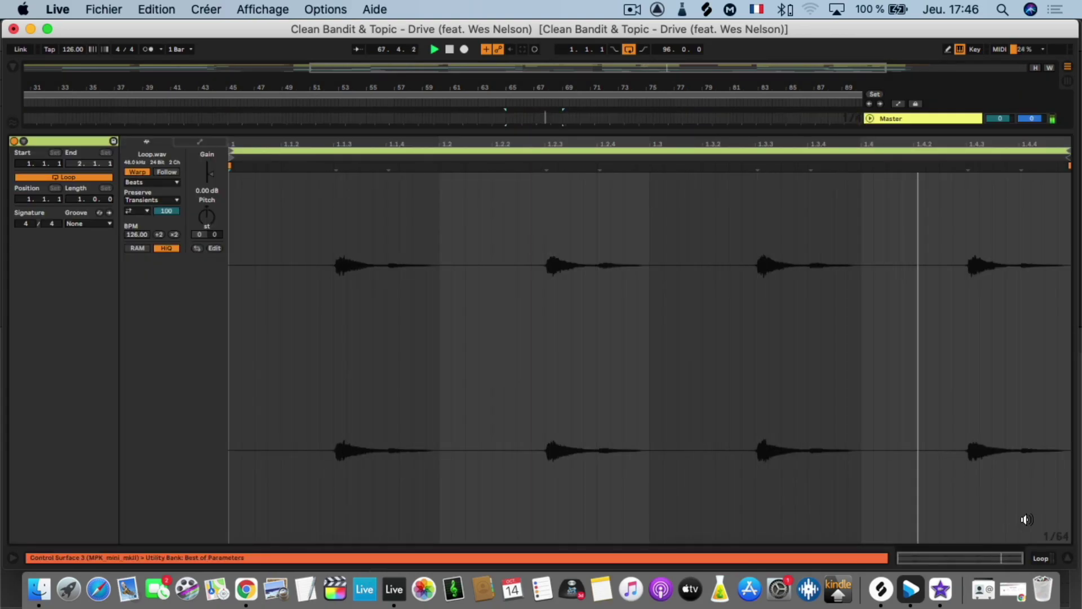
{"action": "left_click", "coordinate": [1067, 559]}
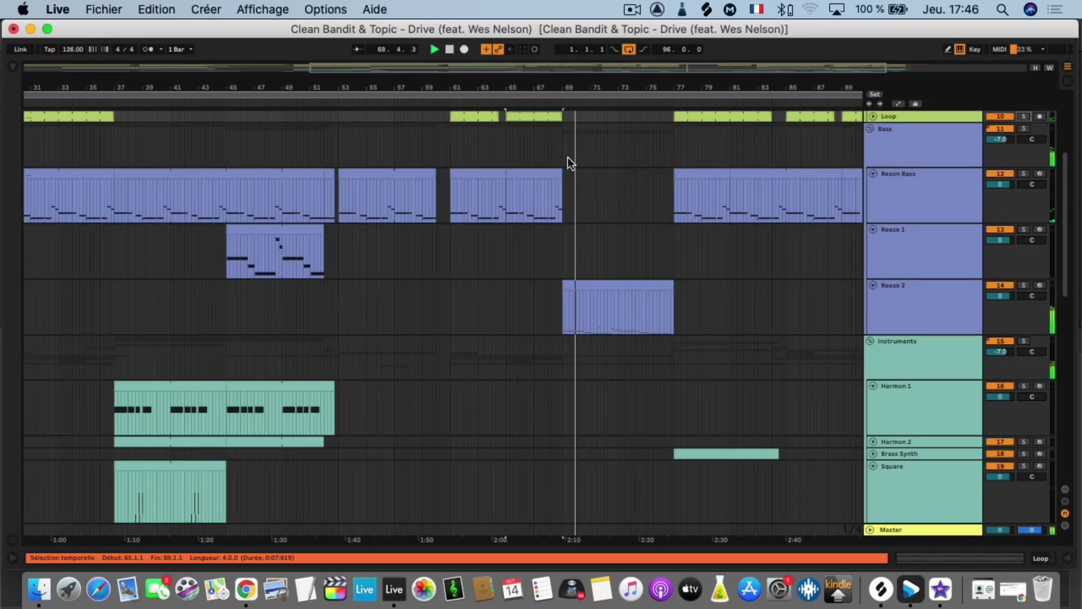
- Place the insertion marker at 67.2.1 on the Bass track and follow the full mix past bar 77
{"action": "left_click", "coordinate": [537, 152]}
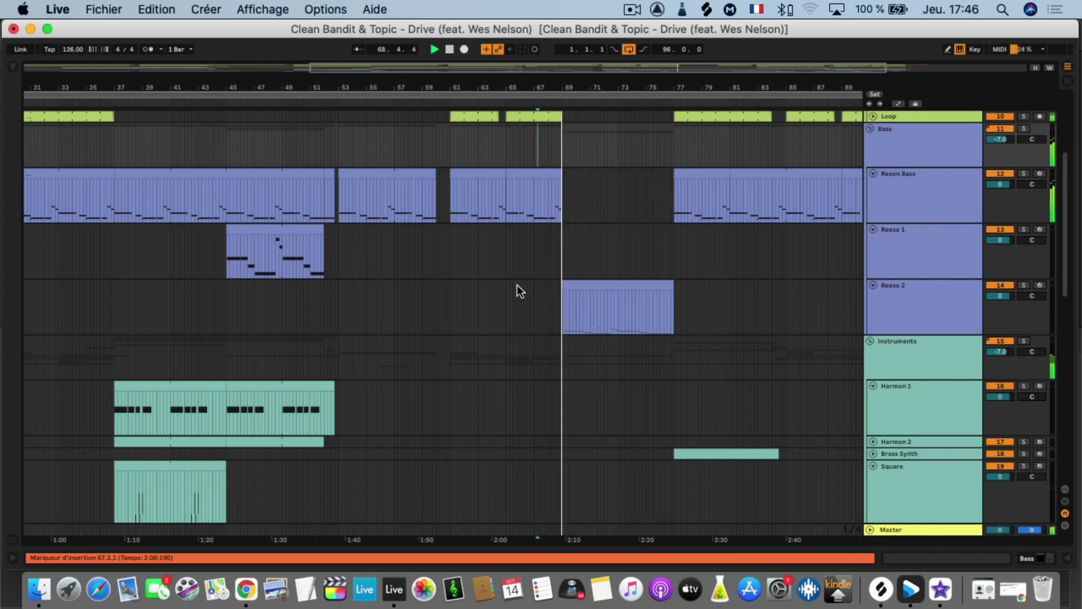
{"action": "scroll", "coordinate": [490, 303], "scroll_direction": "up", "scroll_amount": 5}
{"action": "scroll", "coordinate": [489, 302], "scroll_direction": "up", "scroll_amount": 2}
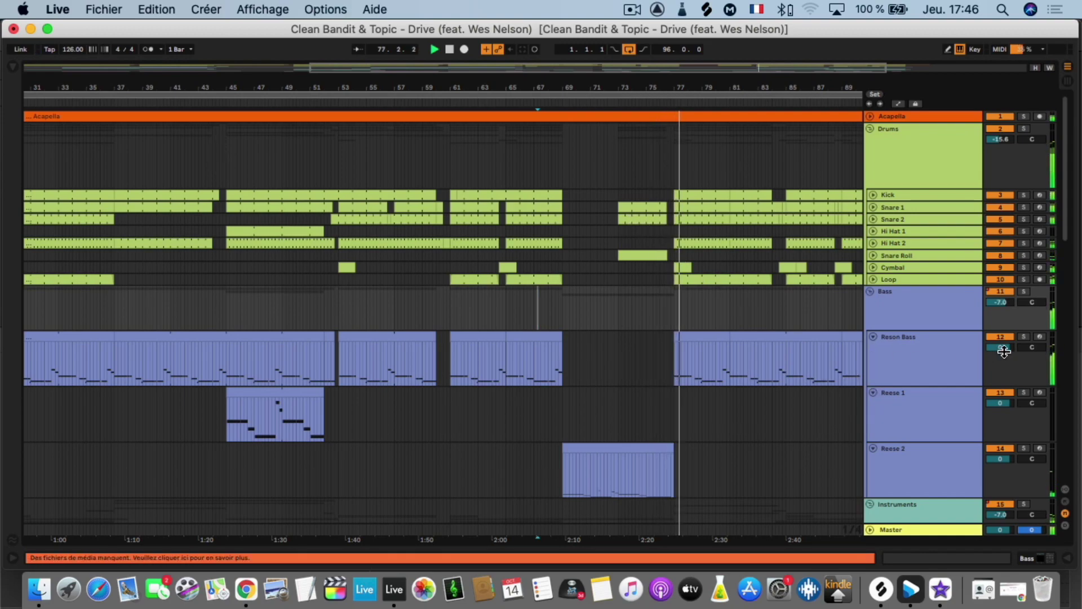
- Compare Reson Bass with and without solo from bar 77 onward
{"action": "left_click", "coordinate": [1023, 337]}
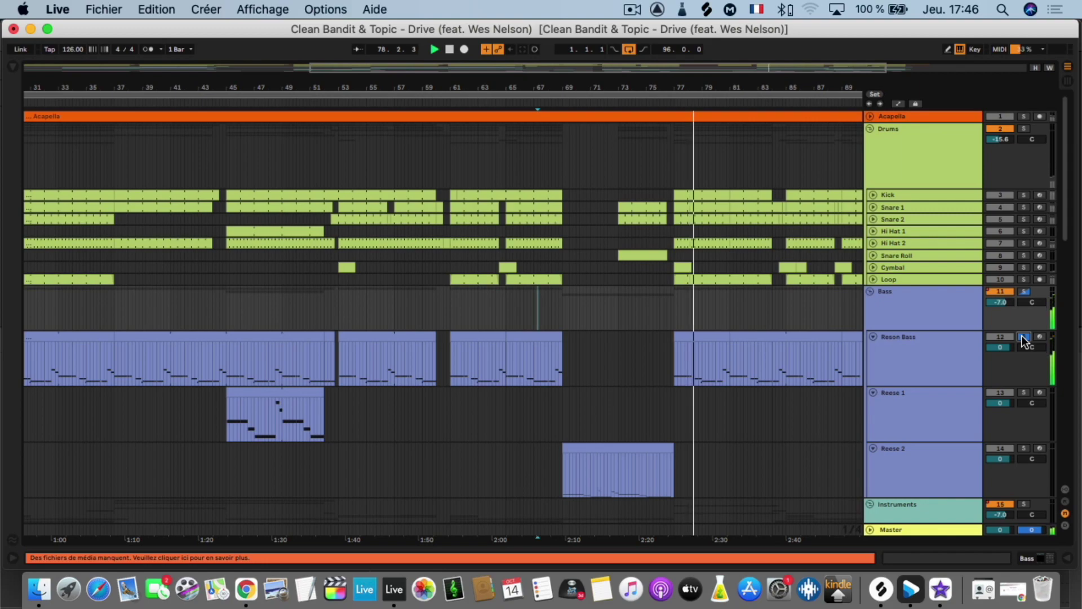
{"action": "left_click", "coordinate": [1024, 337]}
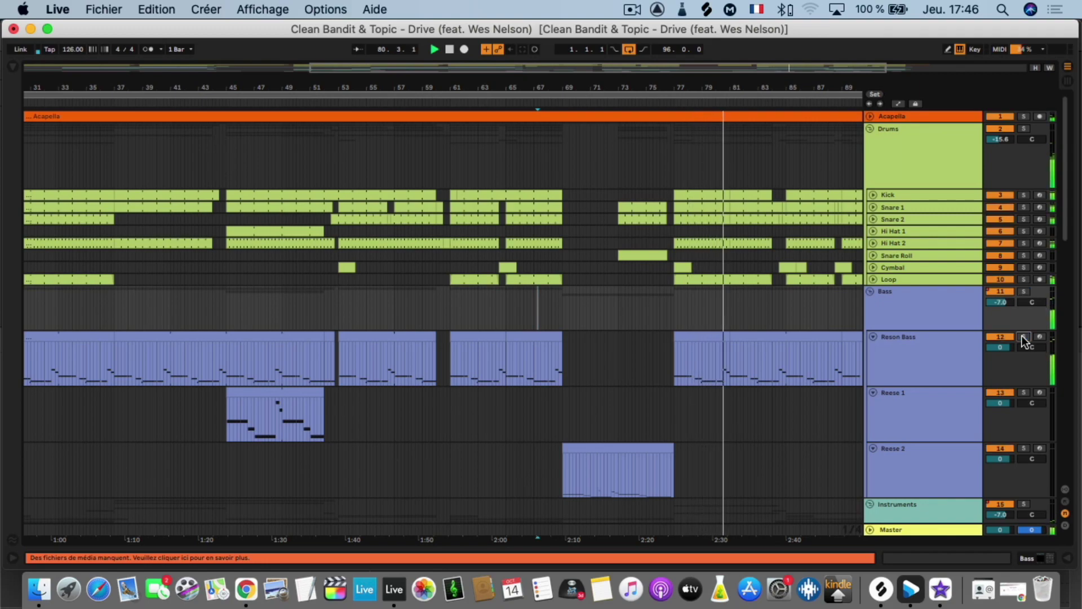
{"action": "left_click", "coordinate": [1023, 337]}
{"action": "left_click", "coordinate": [1024, 337]}
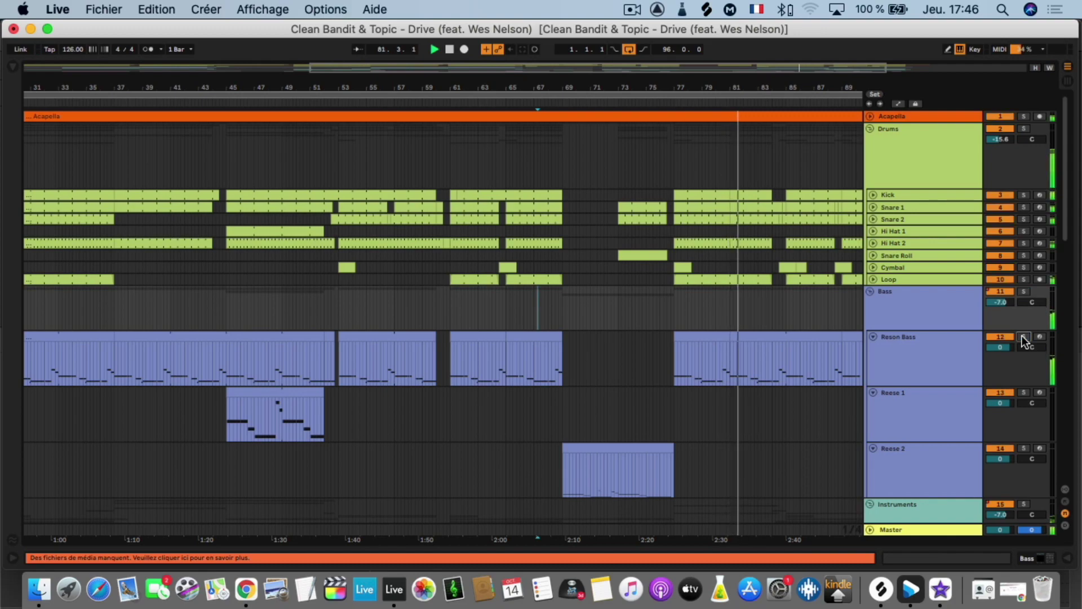
- Show the Reson Bass device chain, inspect the Serum patch in its plug-in window, and close the window
{"action": "scroll", "coordinate": [783, 376], "scroll_direction": "right", "scroll_amount": 4}
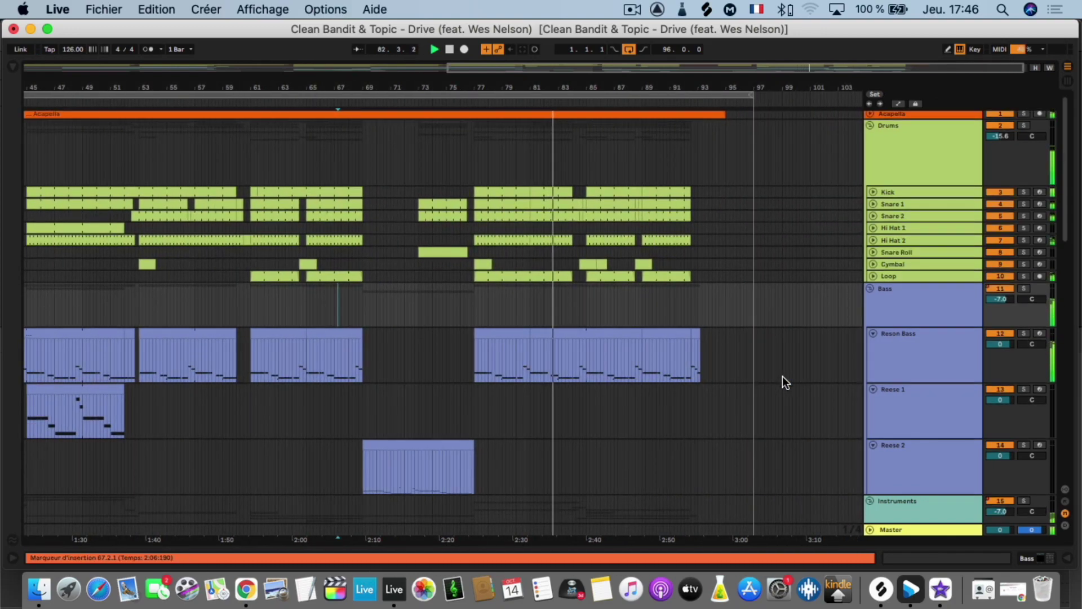
{"action": "double_click", "coordinate": [899, 335]}
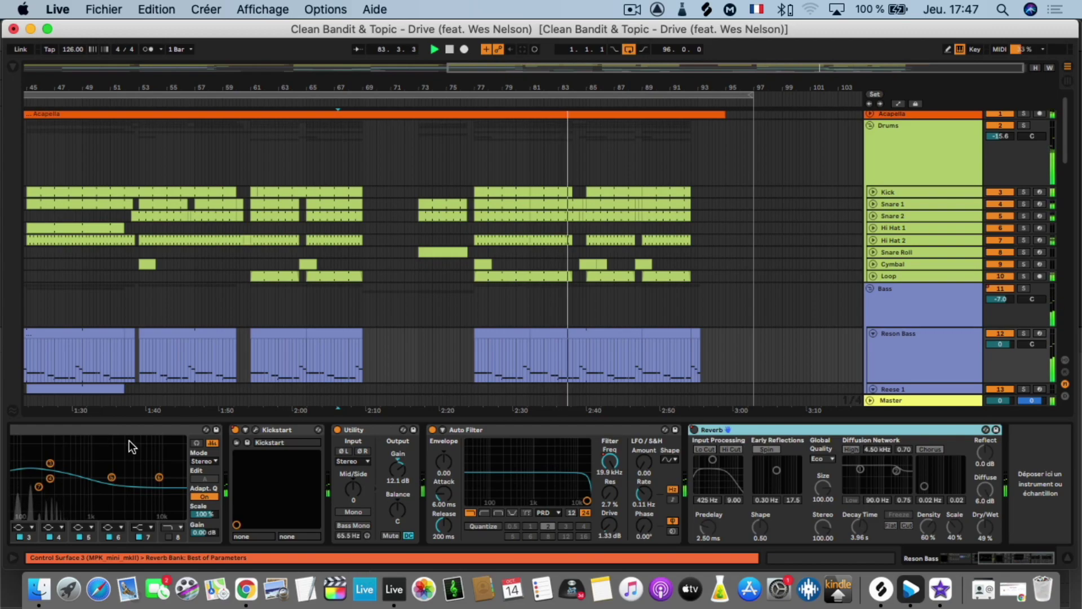
{"action": "scroll", "coordinate": [181, 451], "scroll_direction": "left", "scroll_amount": 10}
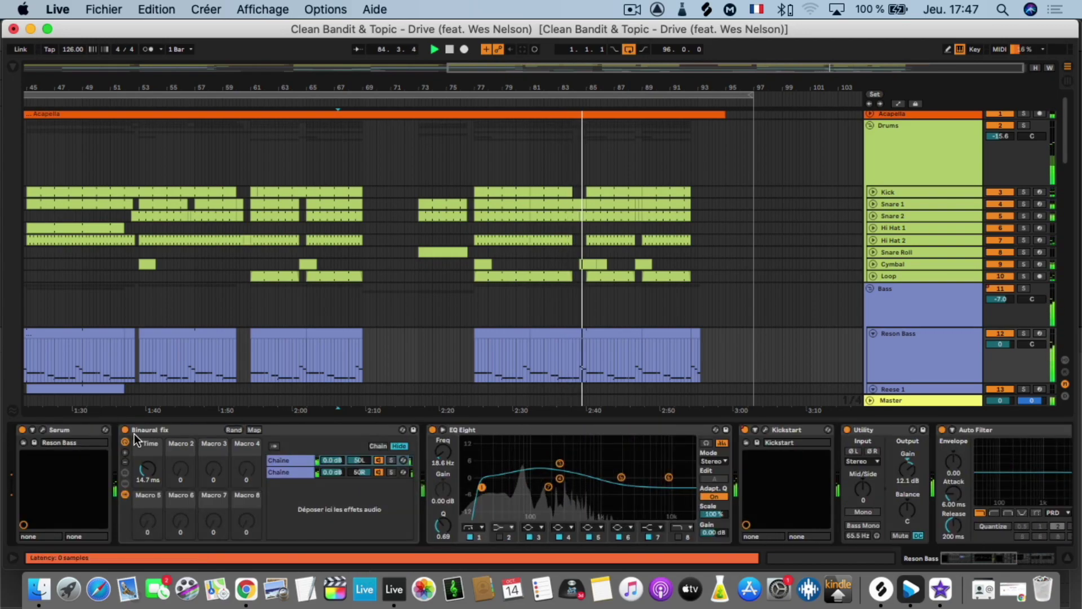
{"action": "left_click", "coordinate": [42, 429]}
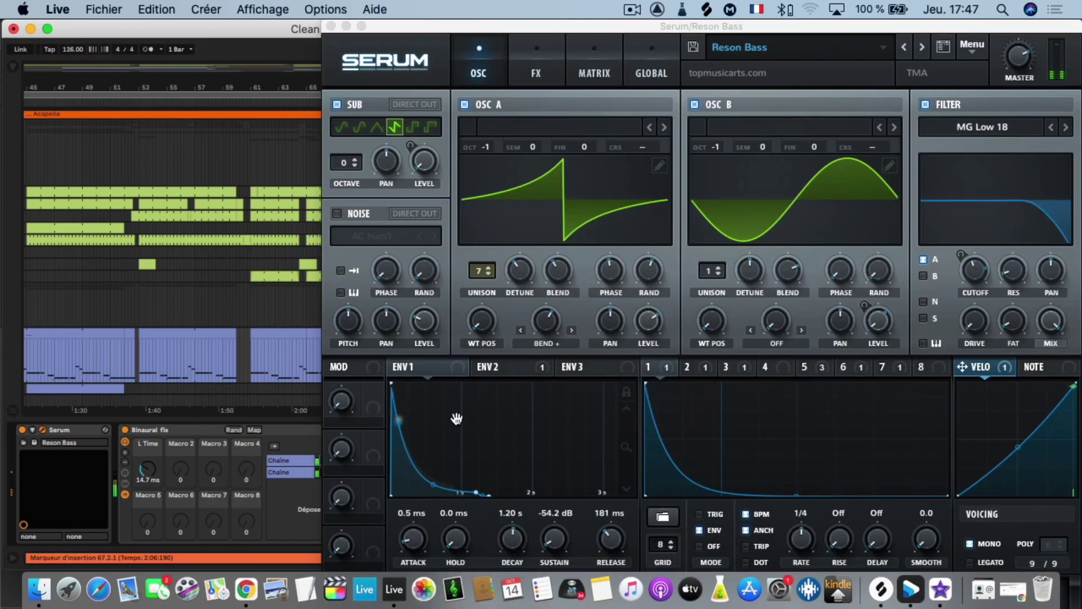
{"action": "left_click", "coordinate": [332, 27]}
- Solo Reson Bass and try its Binaural fix L Time macro at 5.00 s before setting it to 23.2 ms
{"action": "left_click_drag", "start_coordinate": [149, 480], "coordinate": [150, 423]}
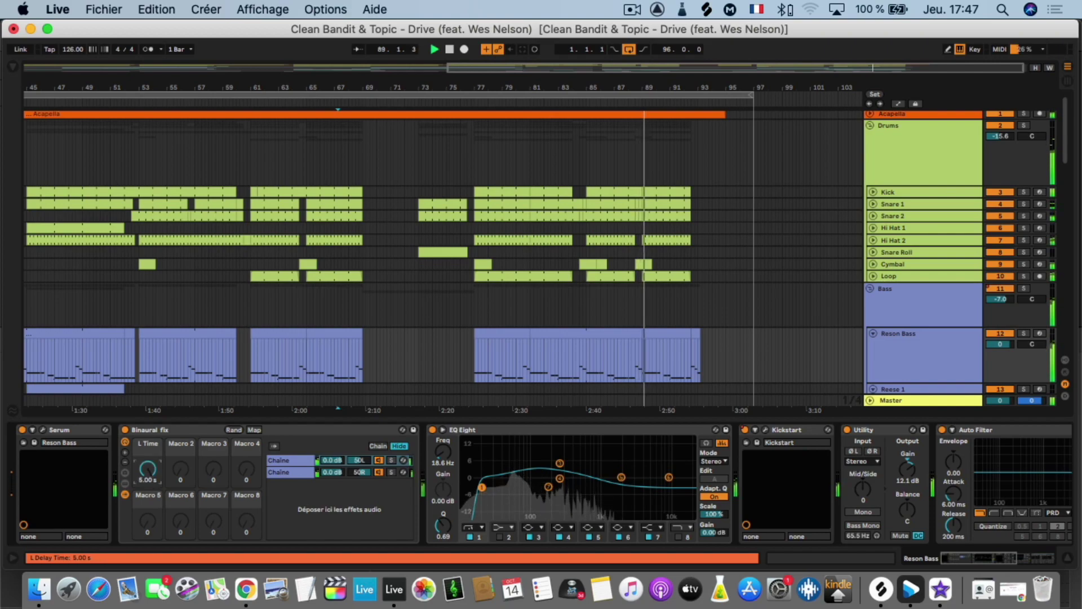
{"action": "left_click", "coordinate": [1024, 334]}
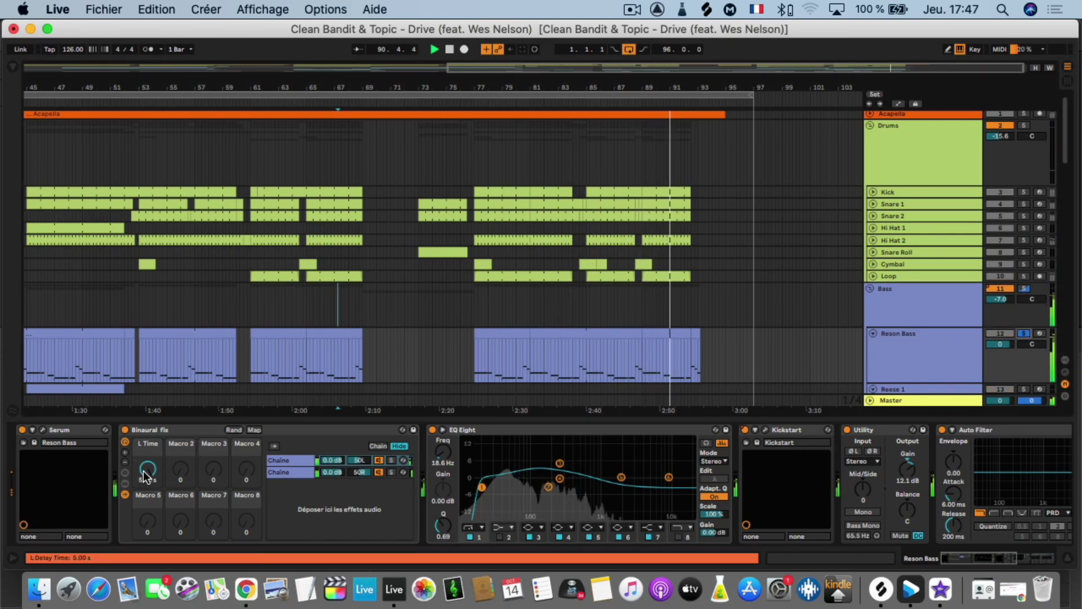
{"action": "left_click_drag", "start_coordinate": [144, 474], "coordinate": [144, 500]}
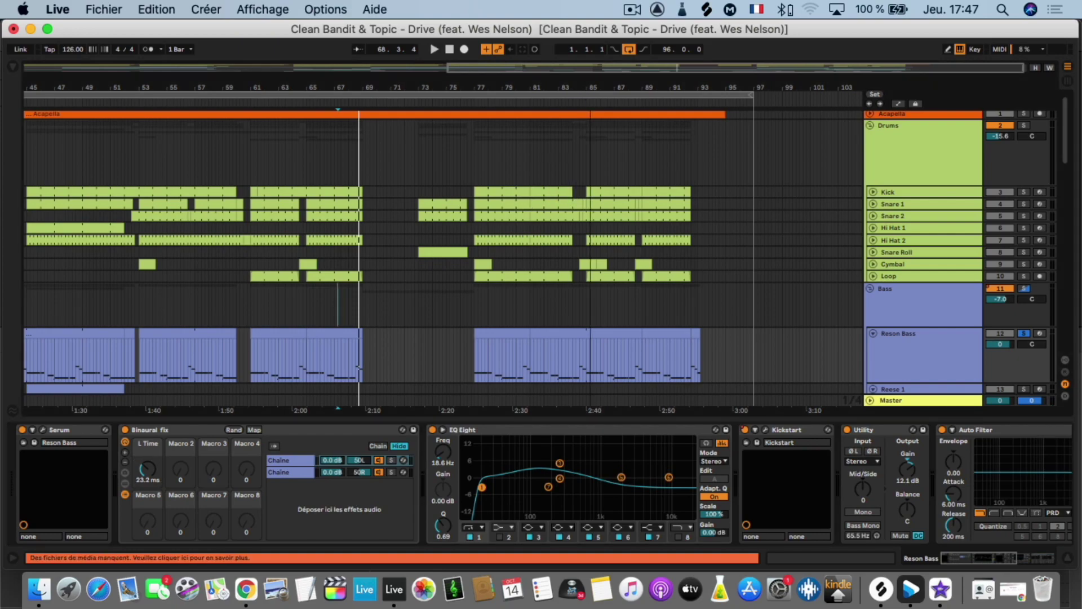
- Show the whole arrangement and fold the Bass and Instruments groups
{"action": "left_click_drag", "start_coordinate": [591, 87], "coordinate": [558, 62]}
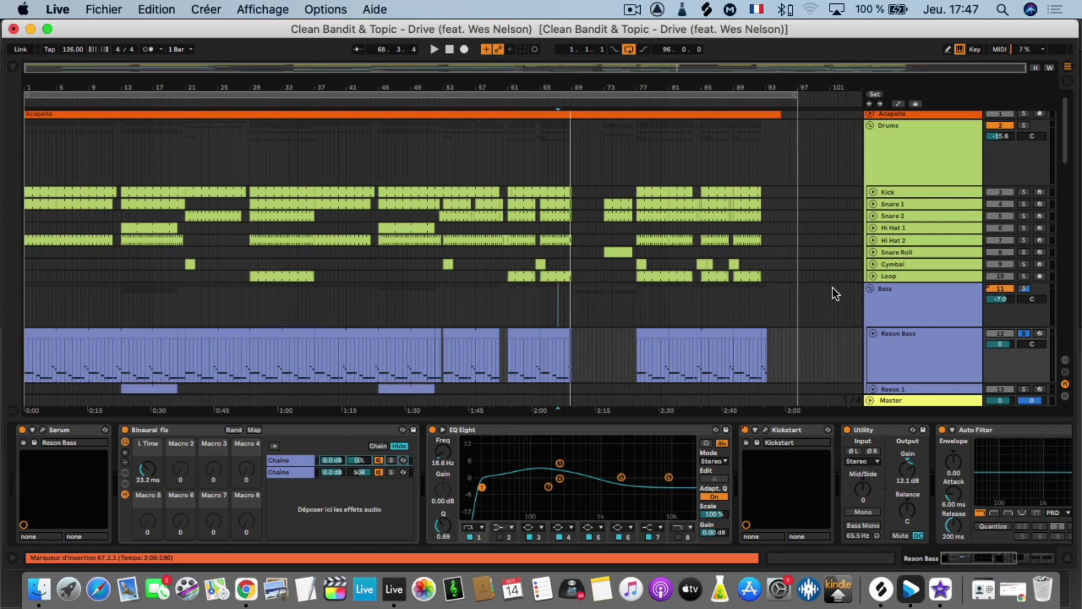
{"action": "left_click", "coordinate": [871, 286]}
{"action": "left_click", "coordinate": [869, 289]}
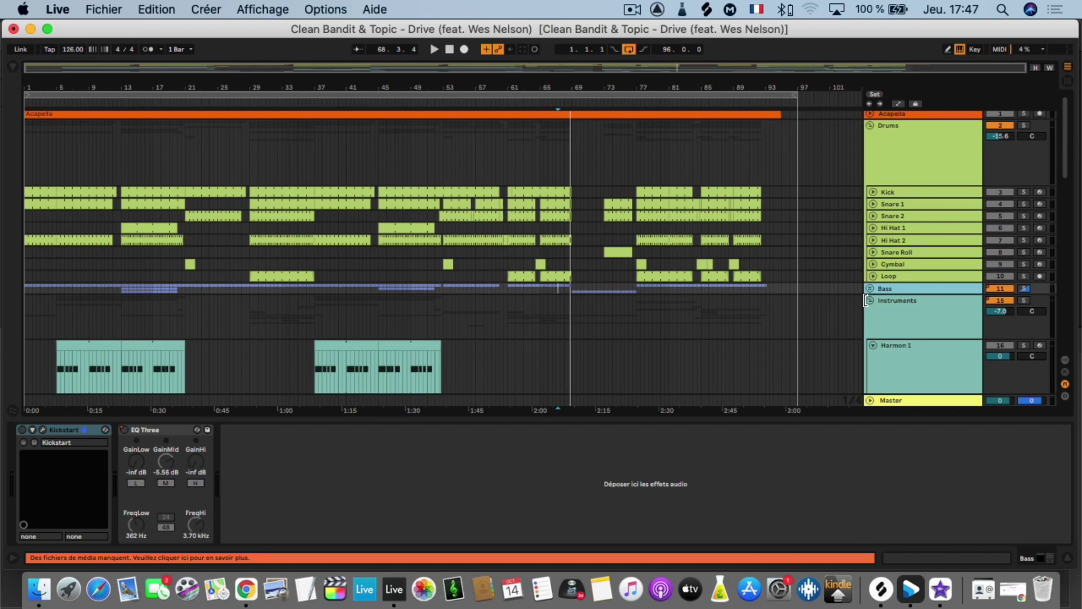
{"action": "left_click", "coordinate": [872, 301]}
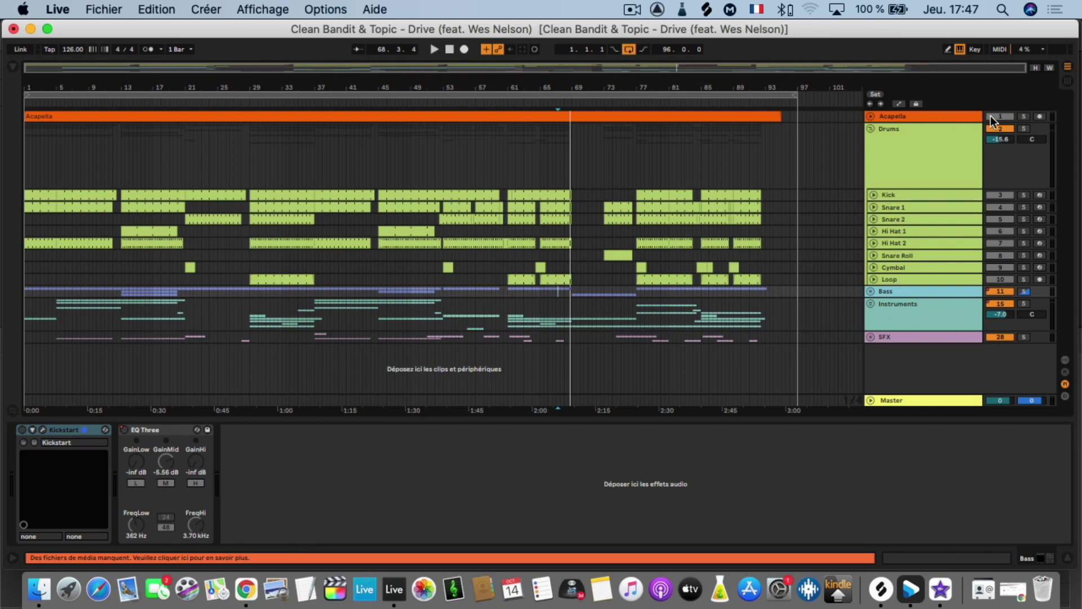
- Solo the Acapella track, play it from about bar 47 while viewing its devices, and stop playback
{"action": "left_click", "coordinate": [1023, 116]}
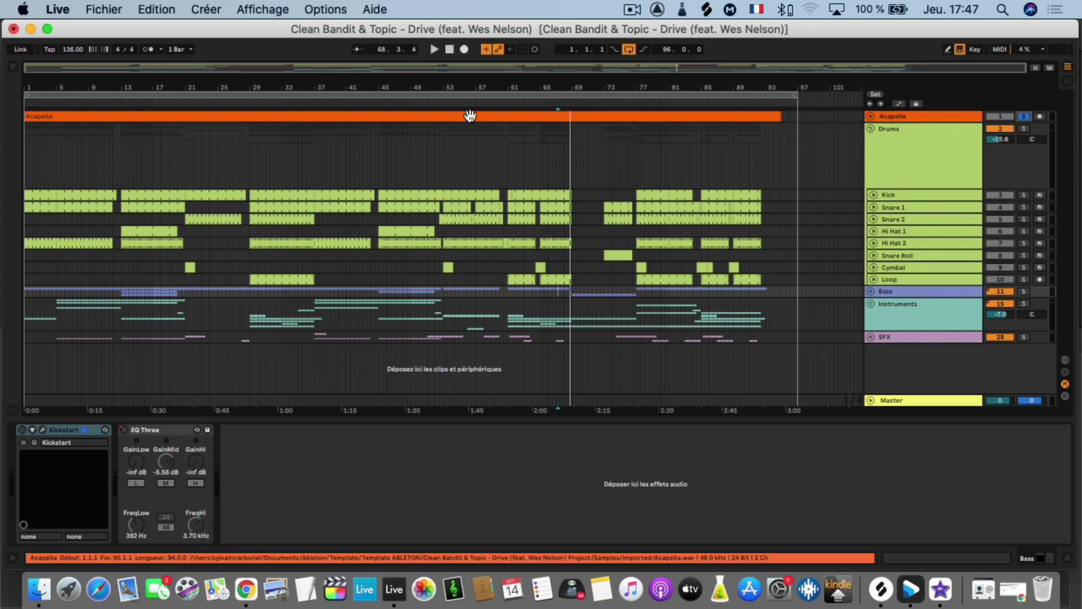
{"action": "left_click", "coordinate": [395, 137]}
{"action": "key", "text": "space"}
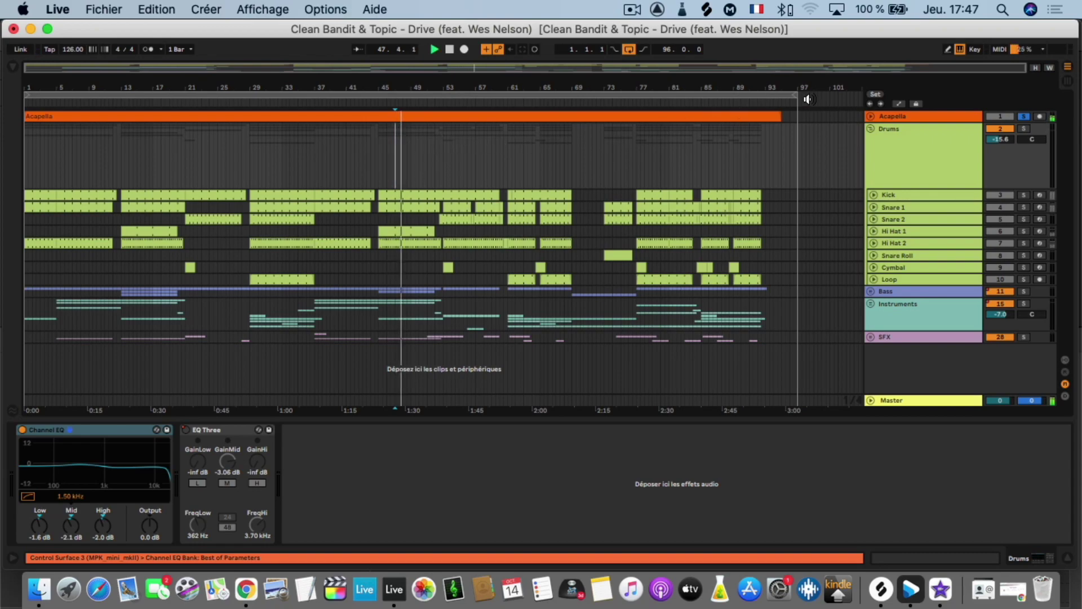
{"action": "left_click", "coordinate": [950, 117]}
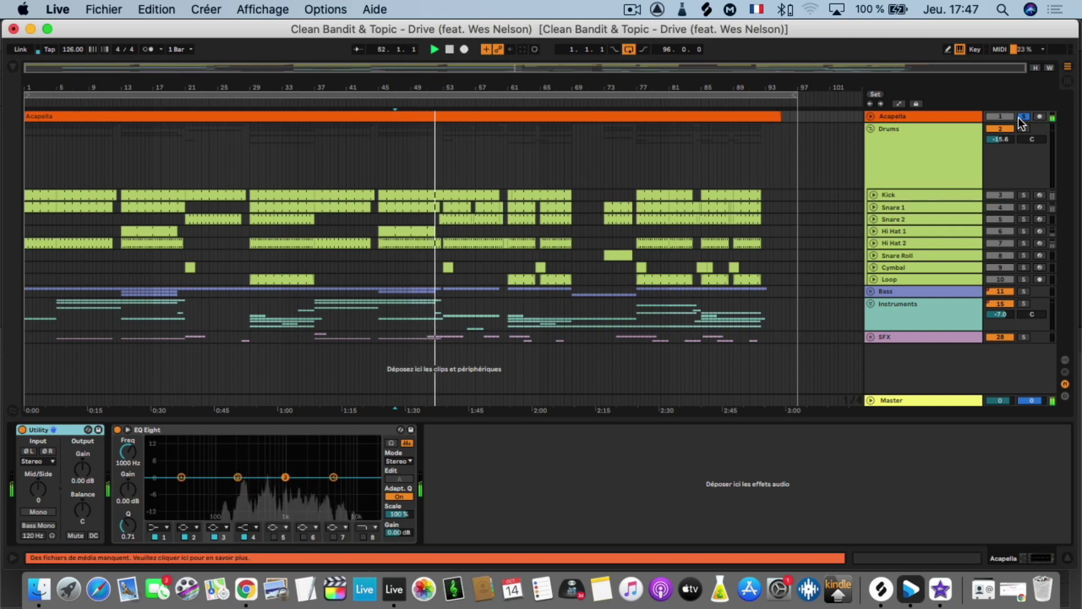
{"action": "key", "text": "space"}
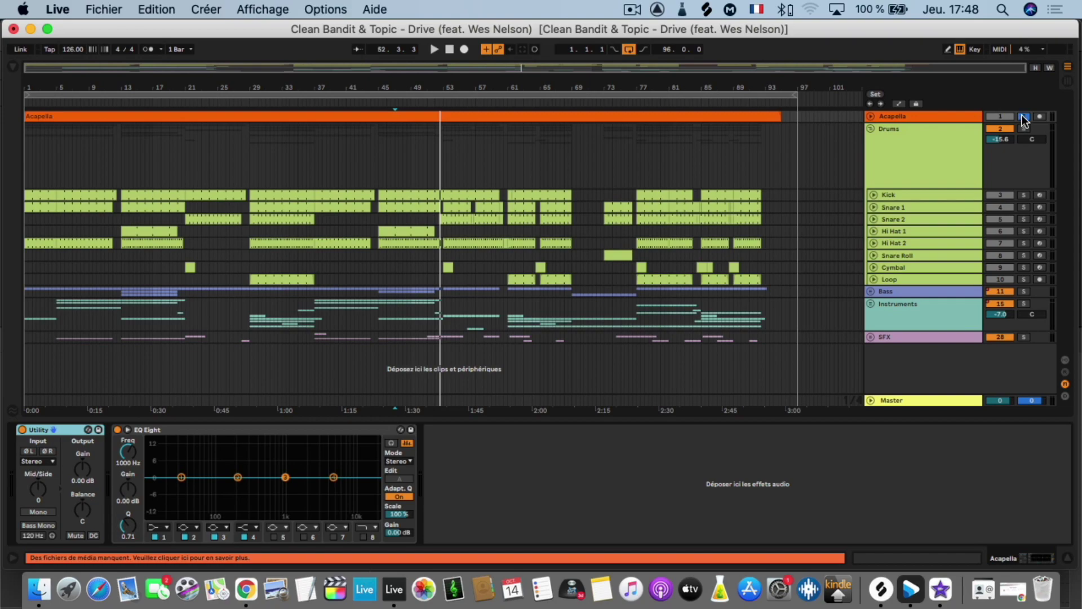
- Clear the Acapella solo, replay the full mix from about bar 47, and fold the Drums group
{"action": "left_click", "coordinate": [1023, 115]}
{"action": "left_click", "coordinate": [1023, 115]}
{"action": "key", "text": "space"}
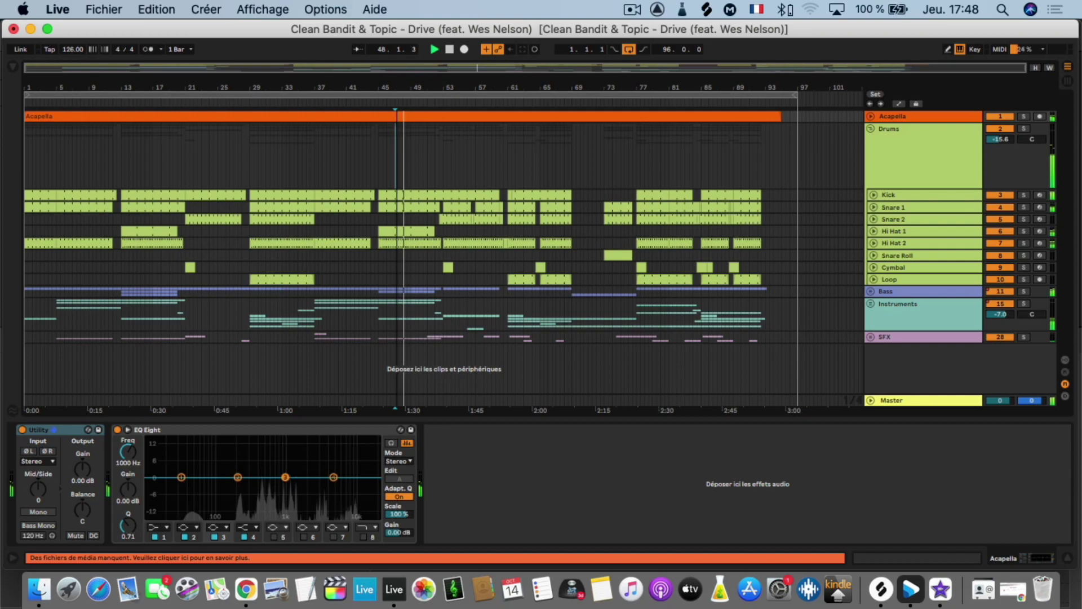
{"action": "left_click", "coordinate": [868, 129]}
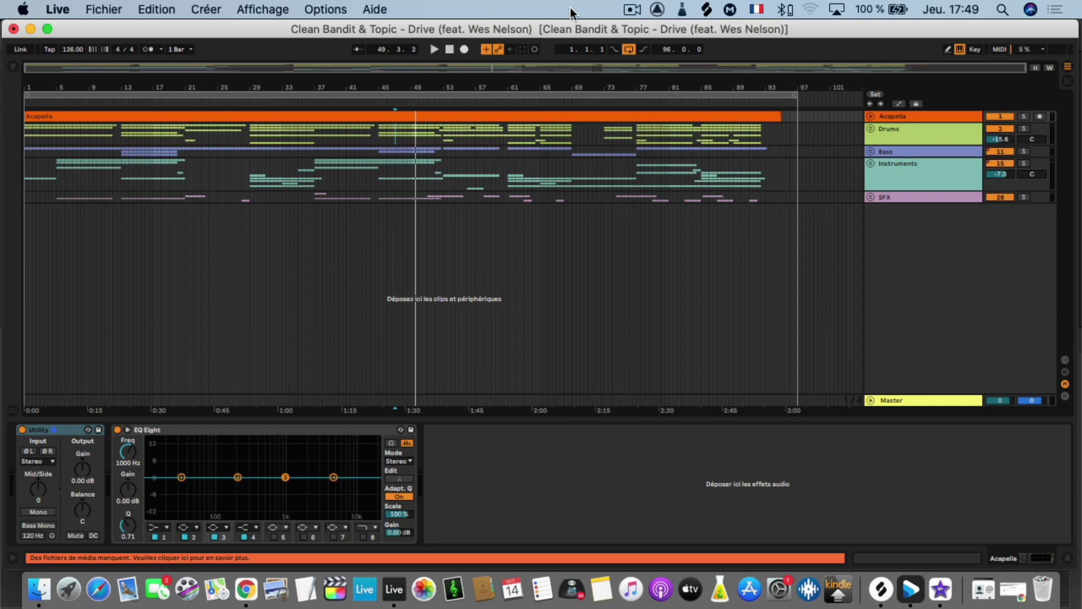
{"action": "left_click", "coordinate": [630, 11]}
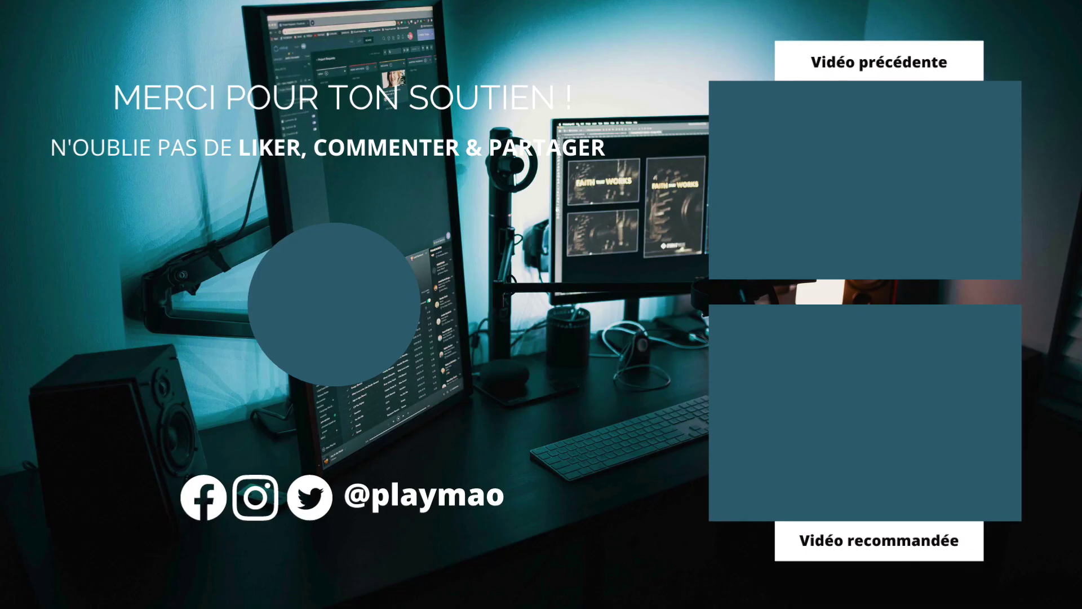